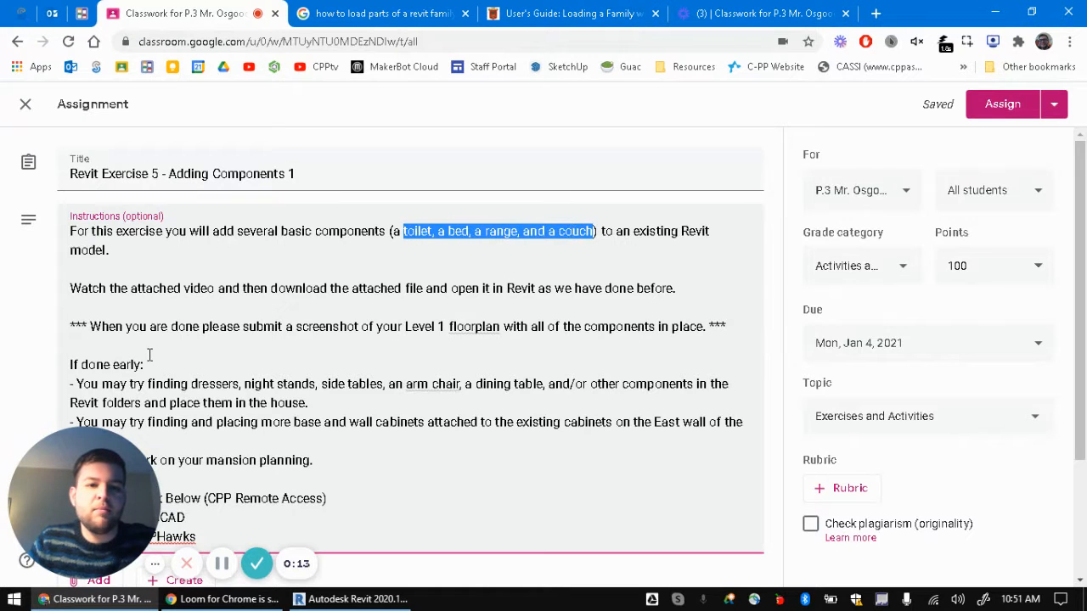
# - Review the assignment's requirement to submit a screenshot of the Level 1 floorplan and switch to Revit
pyautogui.moveTo(91, 326); pyautogui.dragTo(704, 334)
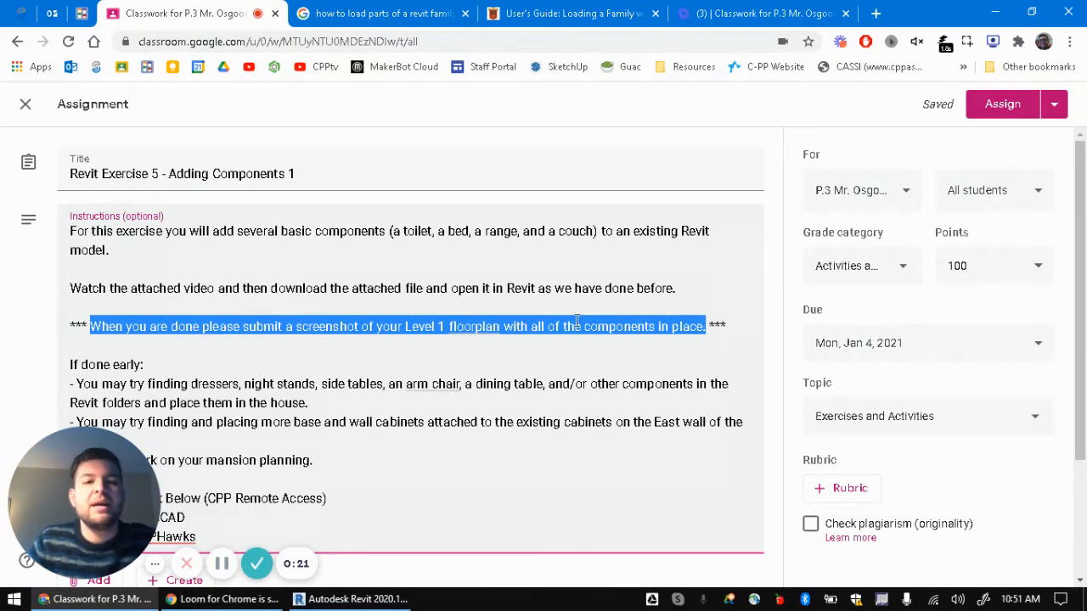
pyautogui.click(271, 381)
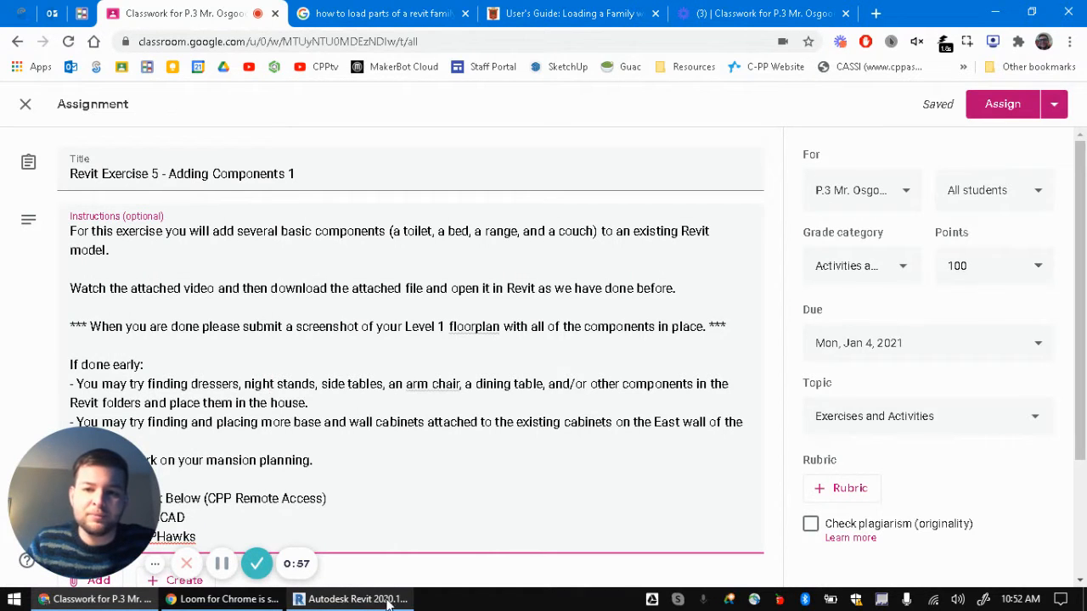
pyautogui.click(357, 598)
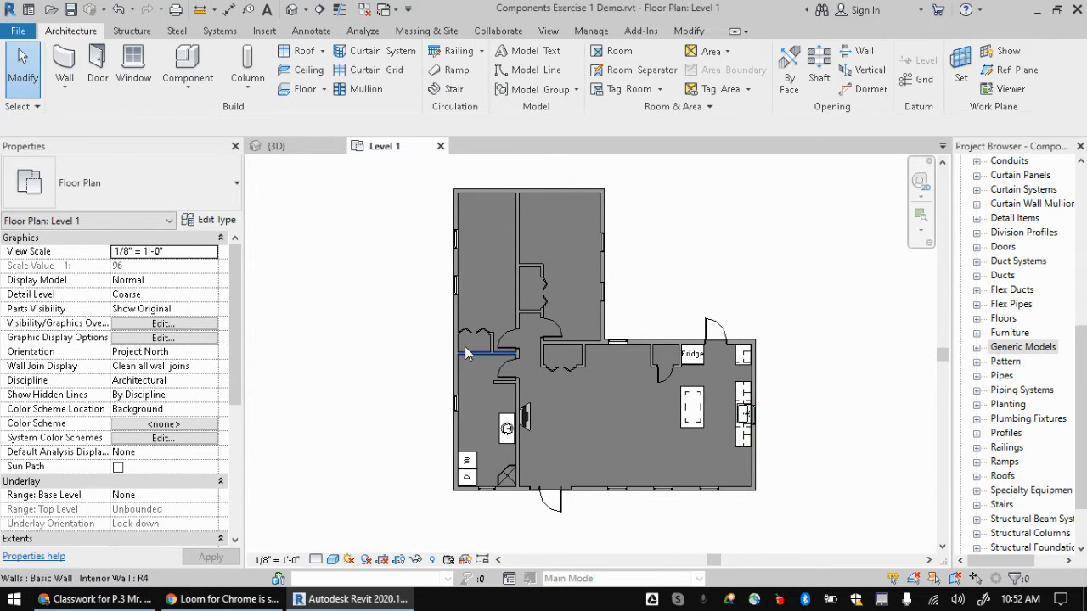
# - Select the Level 1 floor plan among the project's views
pyautogui.scroll(3, 1025, 268)
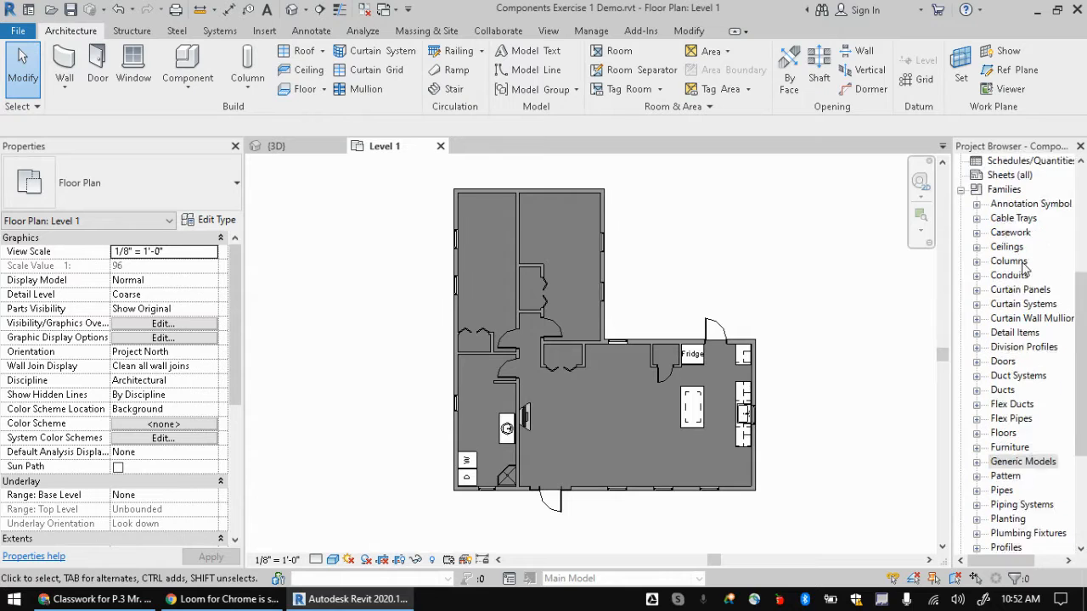
pyautogui.scroll(5, 1025, 268)
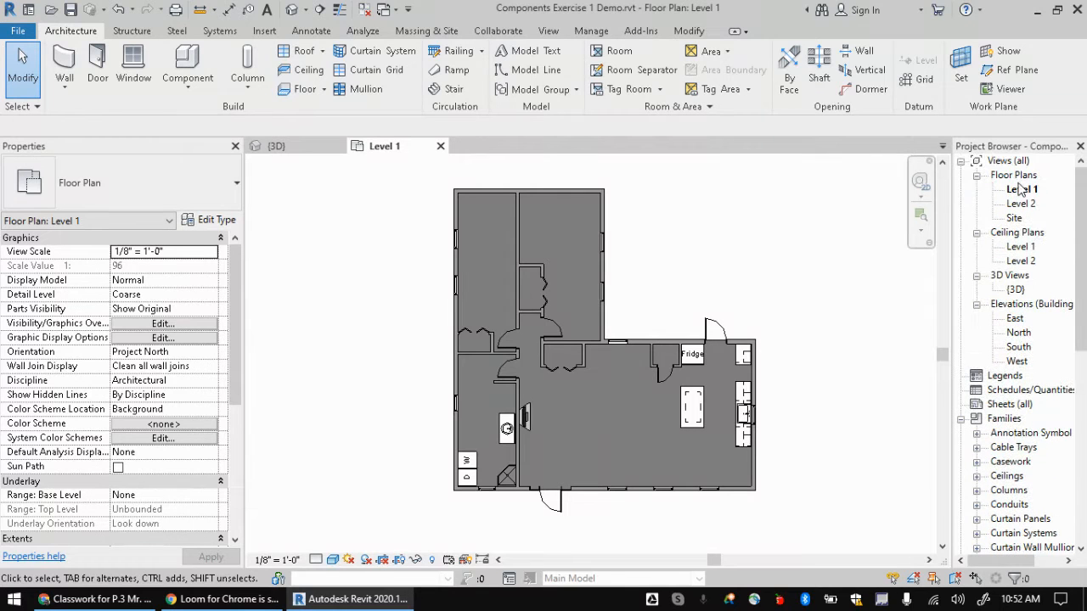
pyautogui.click(1021, 190)
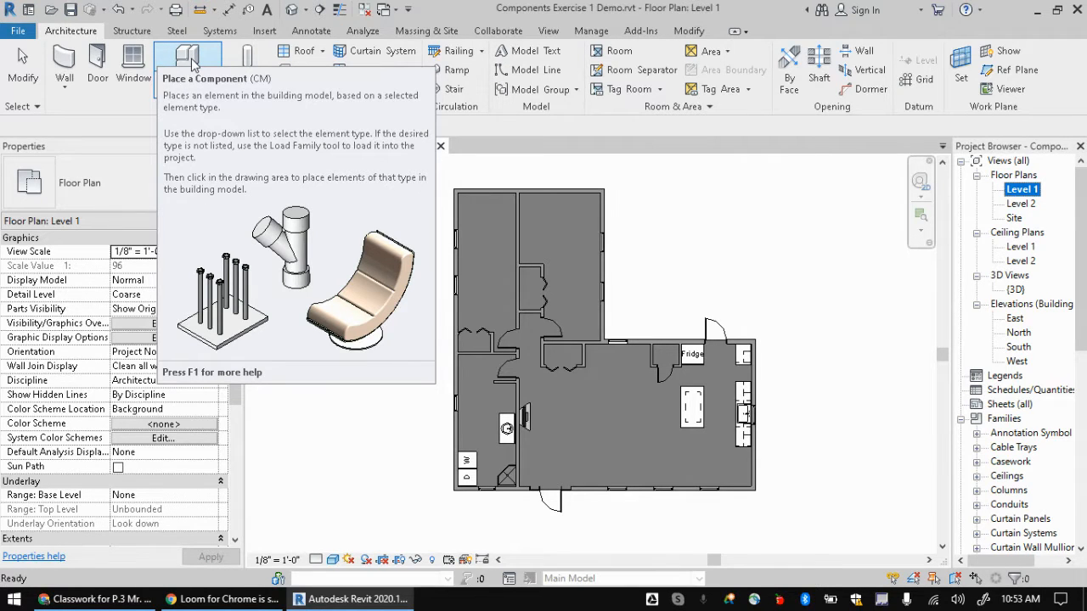
# - Start placing a component and look through the component types already loaded in the project
pyautogui.click(190, 61)
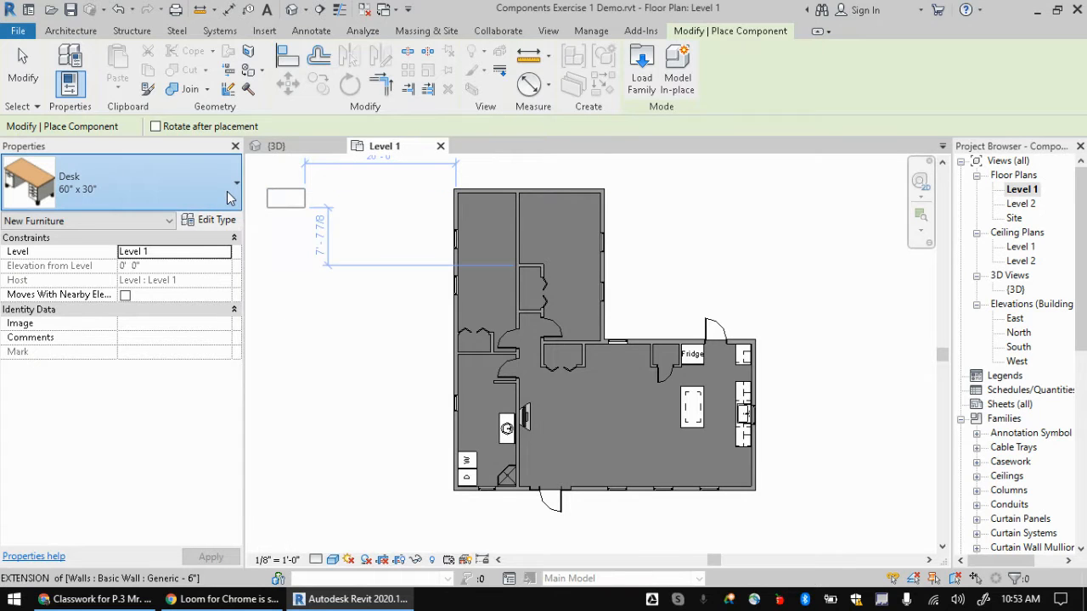
pyautogui.click(217, 206)
pyautogui.scroll(-3, 128, 296)
pyautogui.scroll(8, 132, 294)
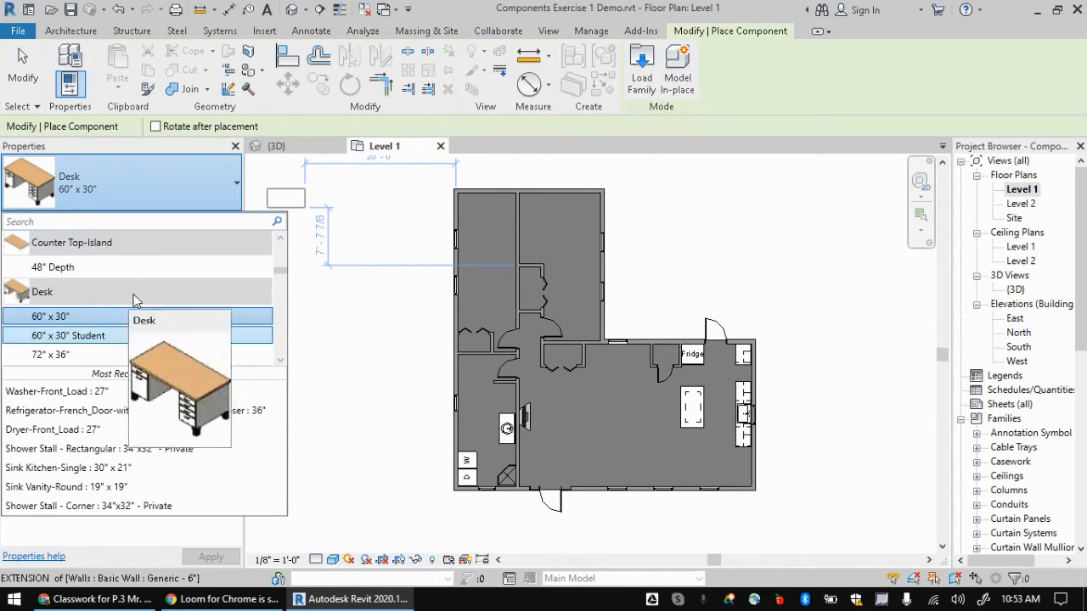
pyautogui.scroll(2, 140, 293)
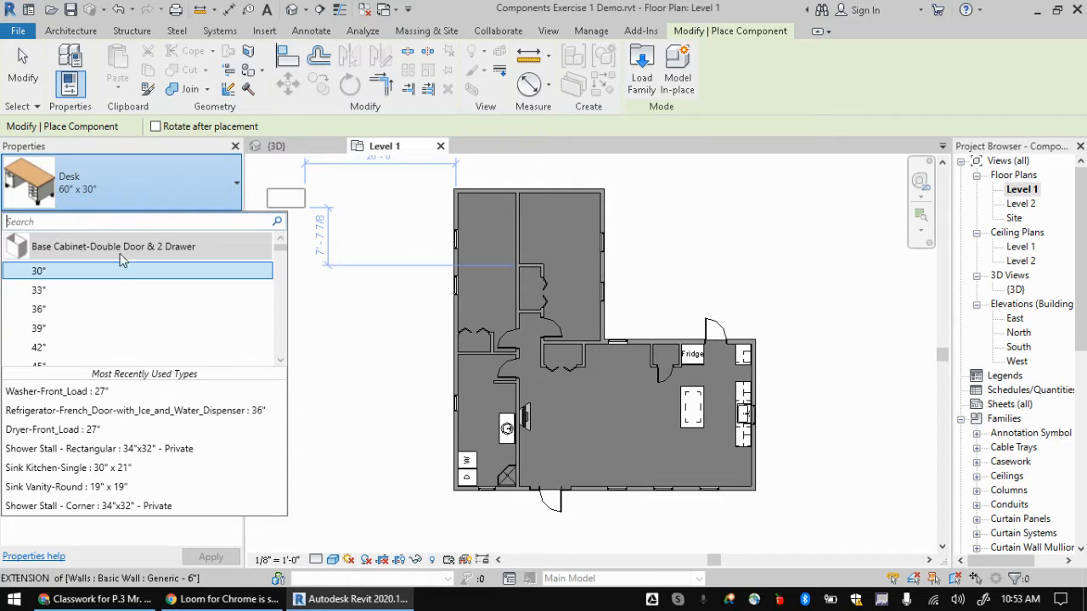
pyautogui.scroll(-5, 121, 274)
pyautogui.scroll(-5, 119, 280)
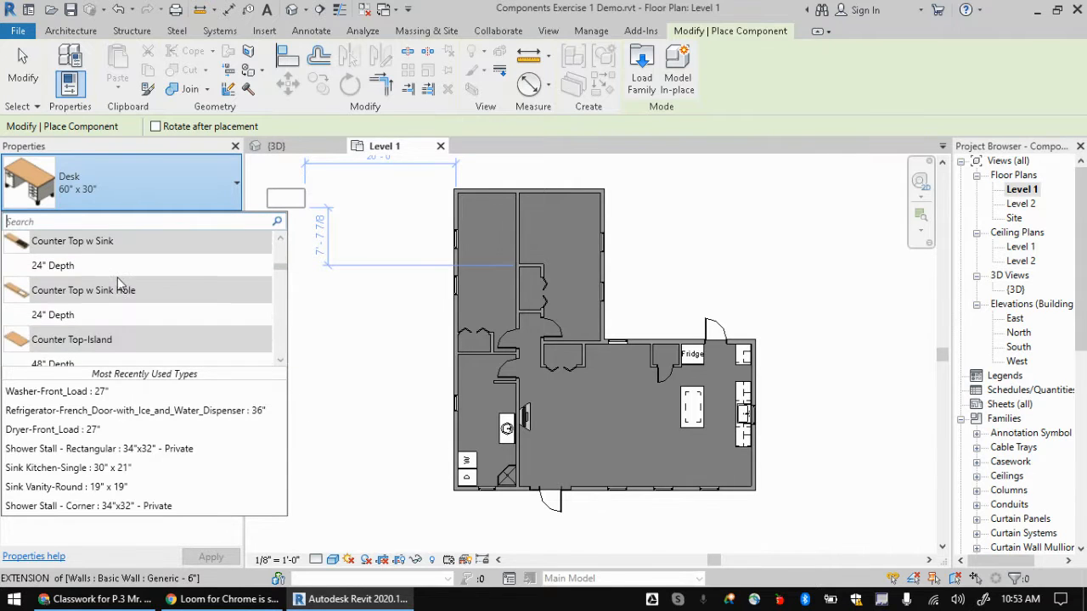
pyautogui.scroll(-5, 120, 286)
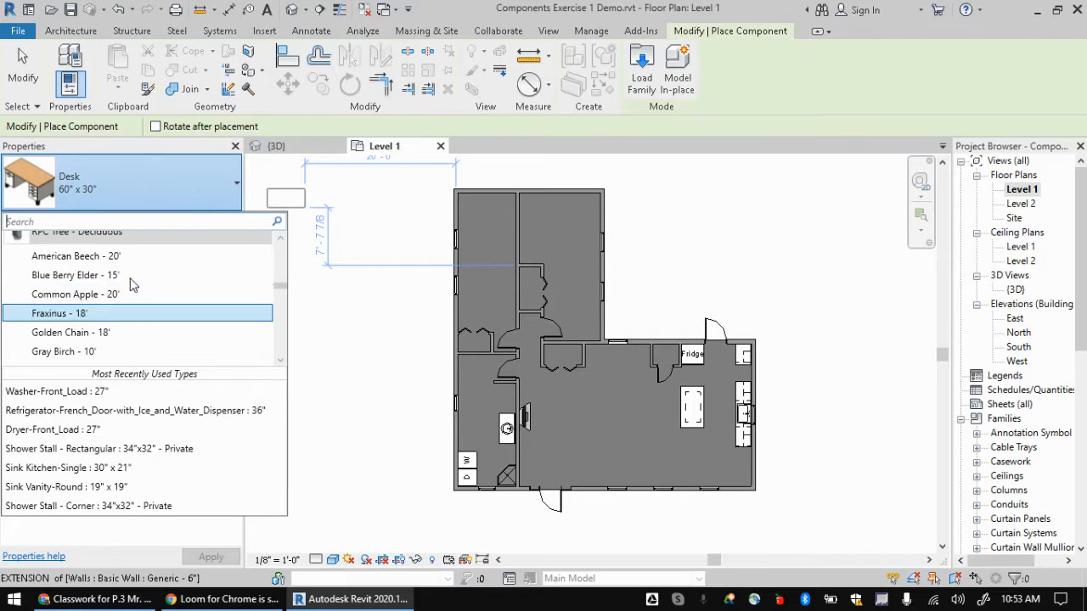
pyautogui.scroll(-3, 127, 288)
pyautogui.scroll(10, 132, 293)
pyautogui.scroll(3, 132, 288)
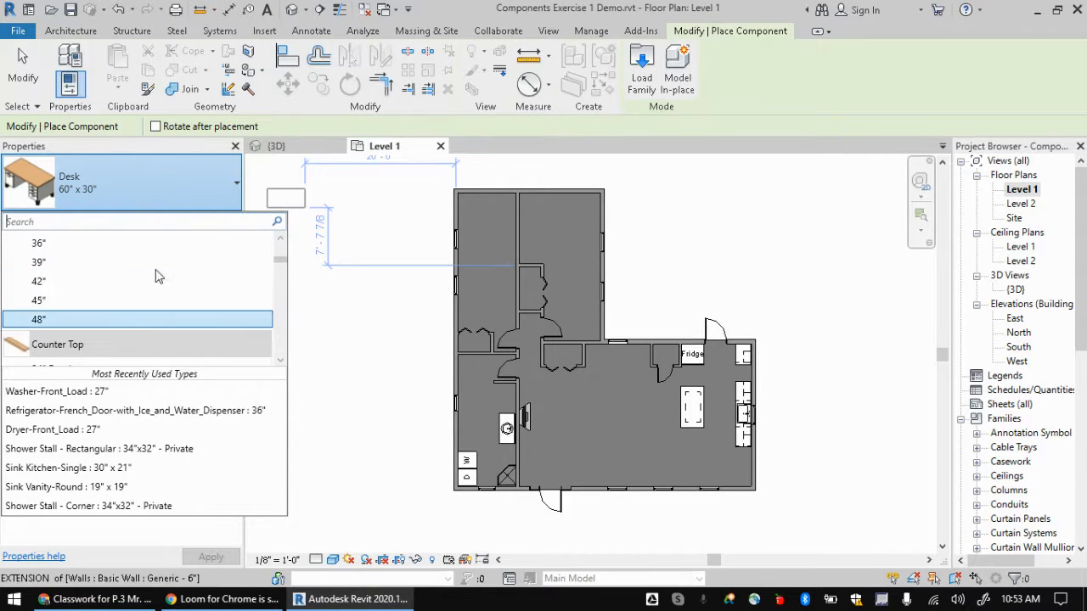
pyautogui.click(118, 187)
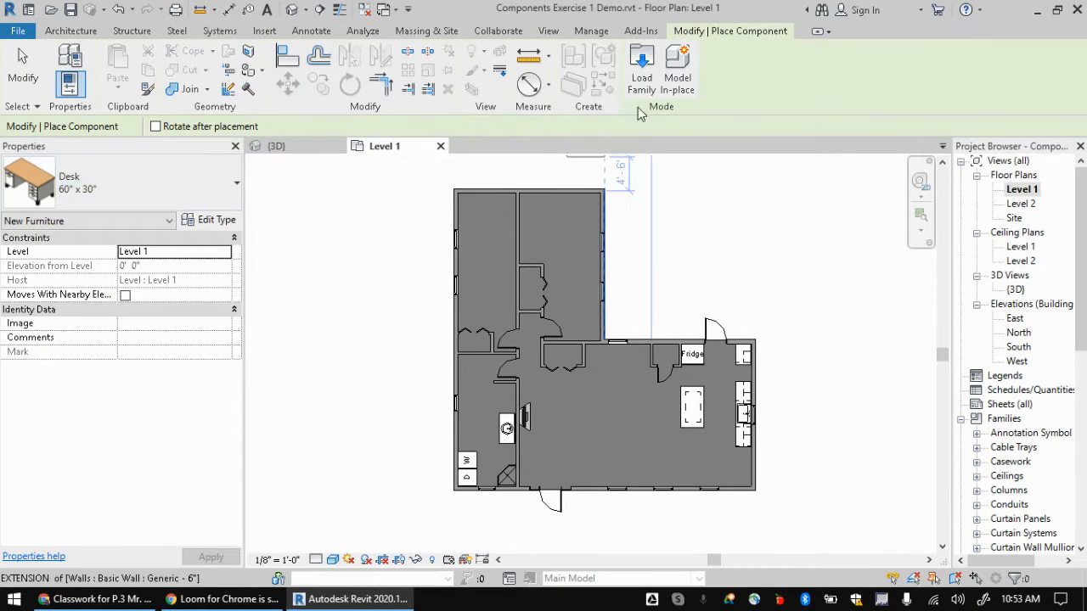
# - Start loading a family, go up from Water Closets to the US Imperial library and look through its folders
pyautogui.click(644, 61)
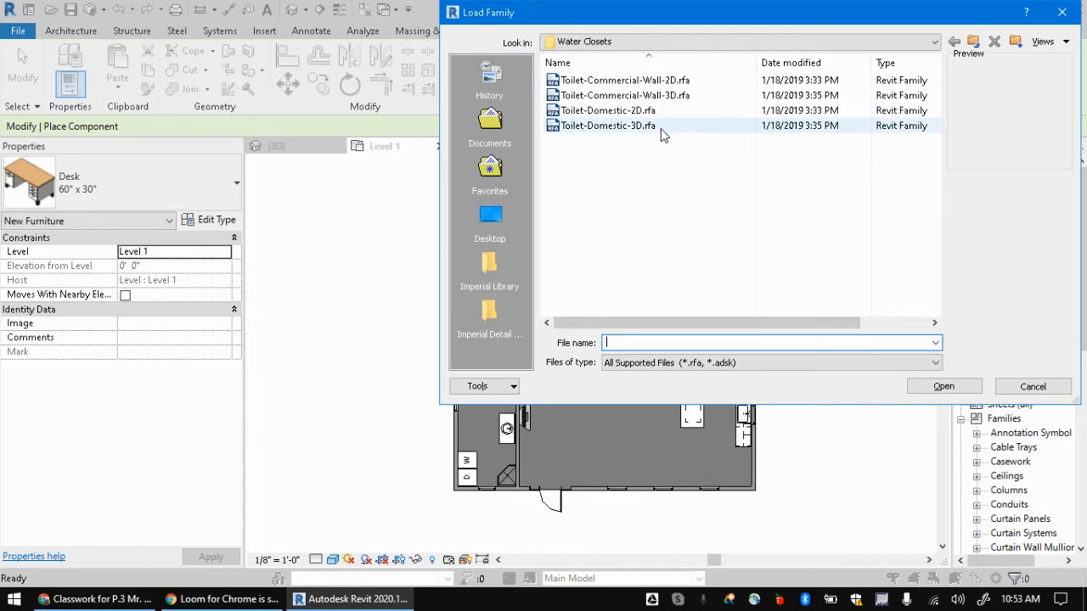
pyautogui.click(974, 42)
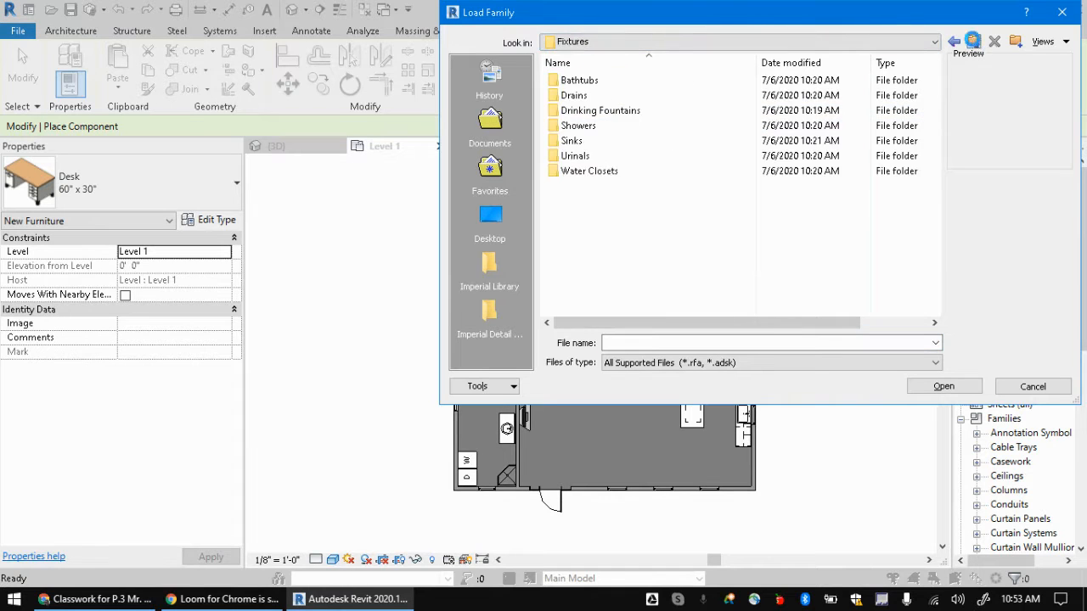
pyautogui.click(973, 42)
pyautogui.click(973, 43)
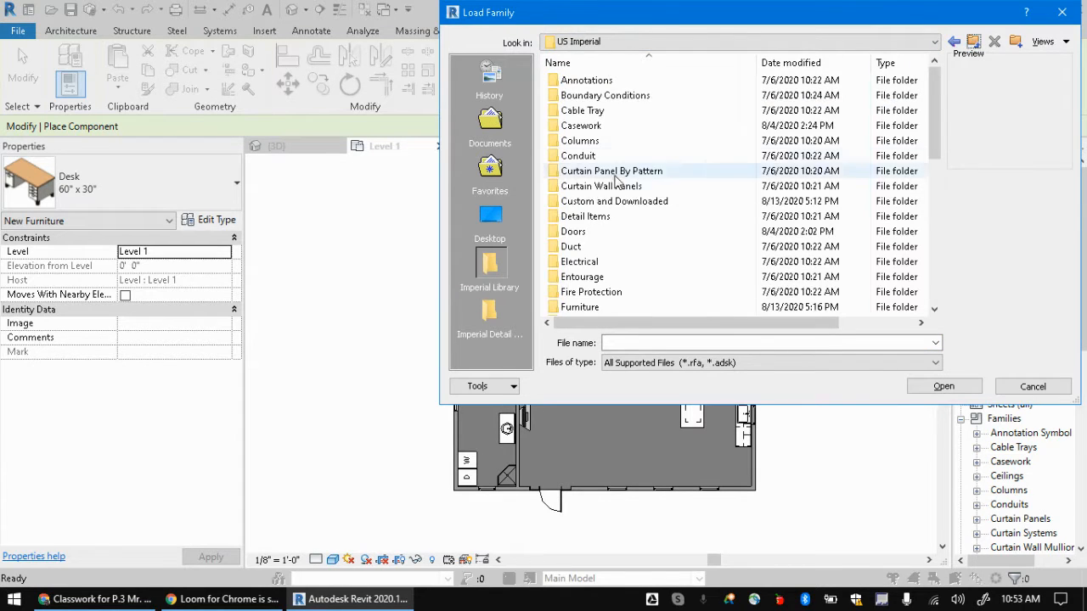
pyautogui.scroll(-4, 632, 179)
pyautogui.scroll(-4, 632, 186)
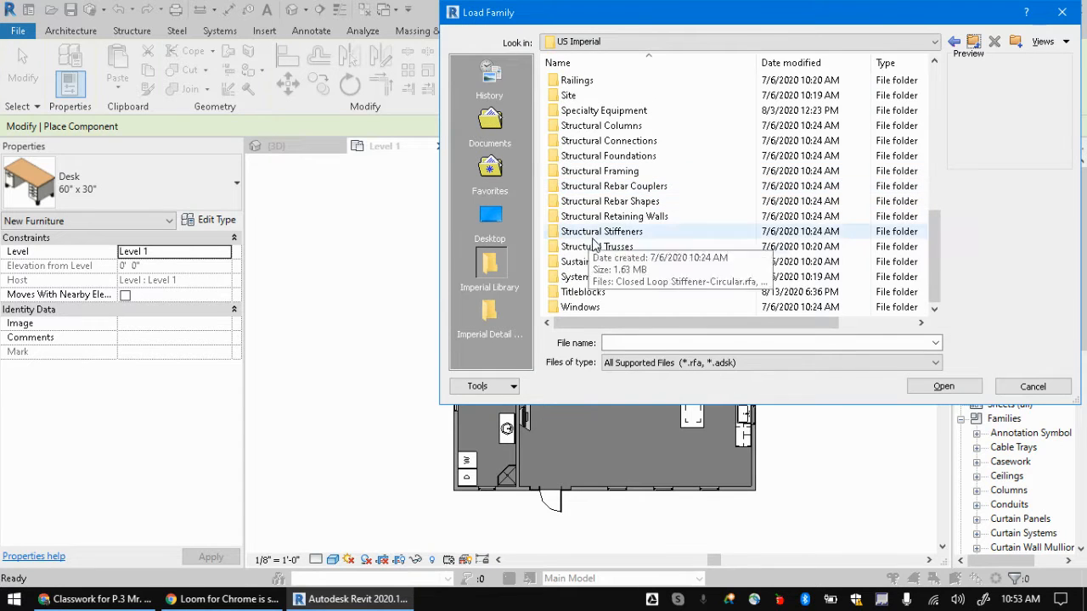
pyautogui.scroll(4, 604, 262)
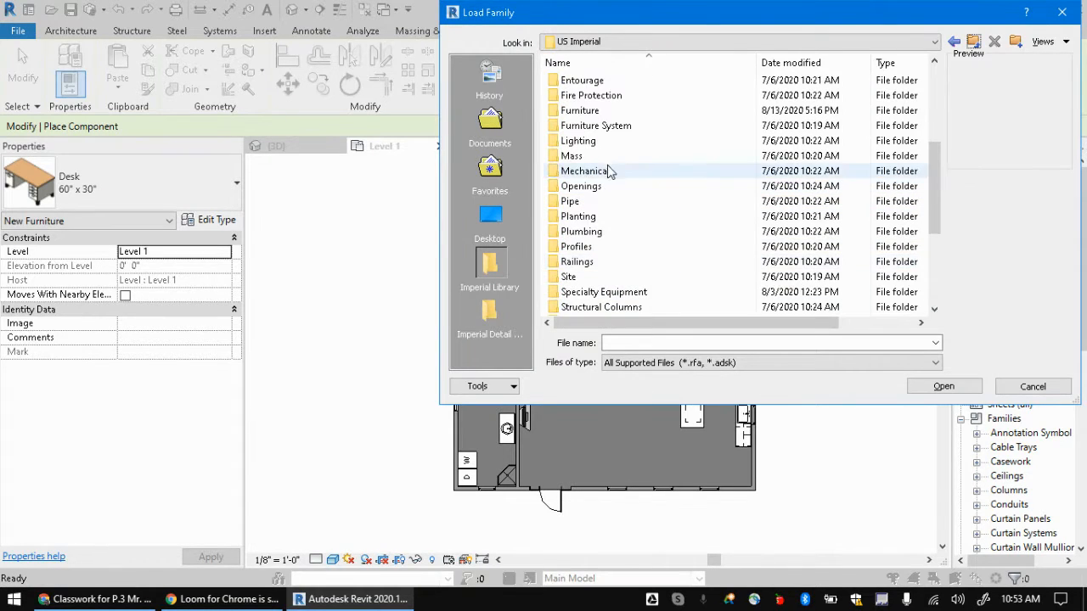
pyautogui.scroll(3, 632, 191)
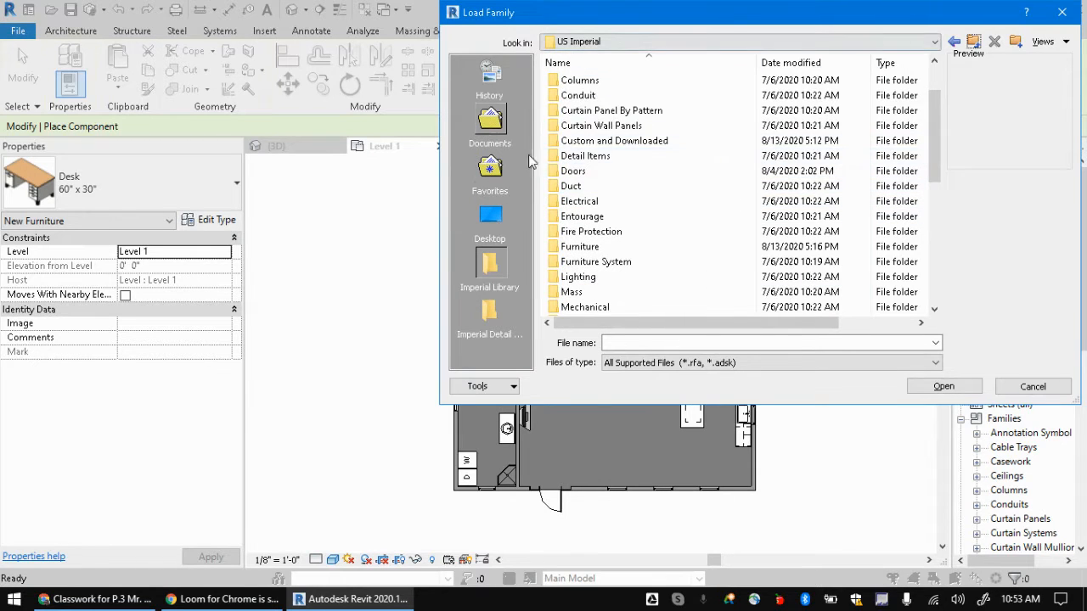
# - Look through the ProgramData folder and return to the US Imperial family library
pyautogui.click(936, 40)
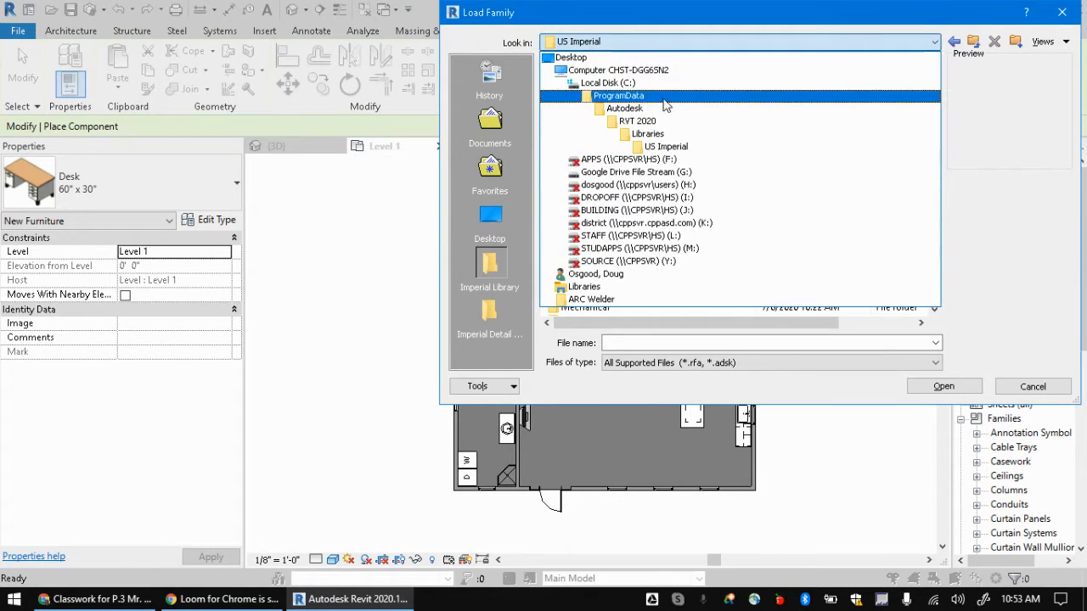
pyautogui.click(665, 100)
pyautogui.scroll(-4, 661, 187)
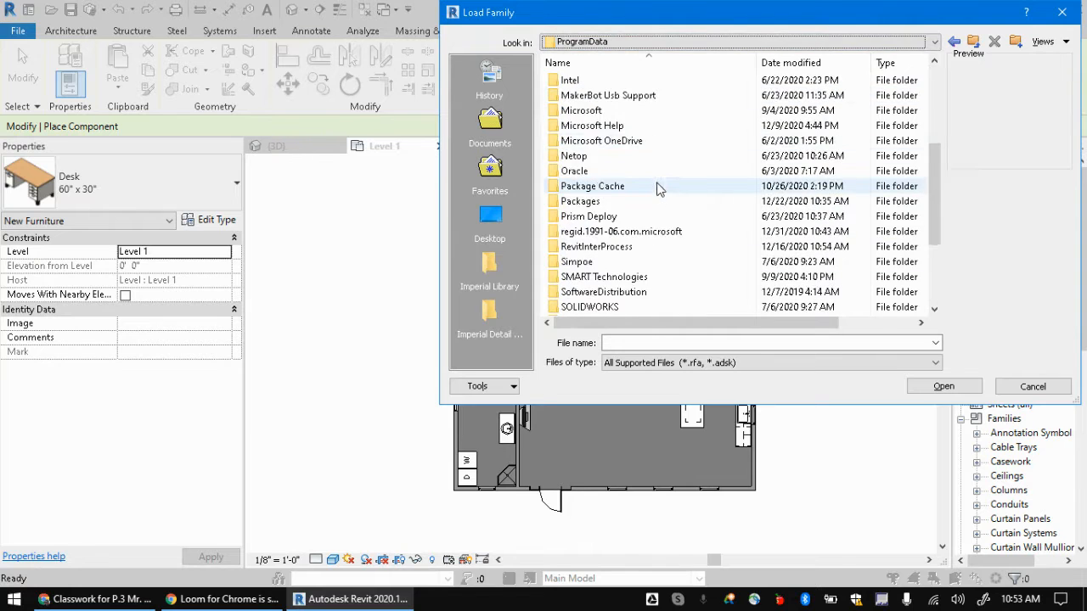
pyautogui.scroll(-3, 660, 188)
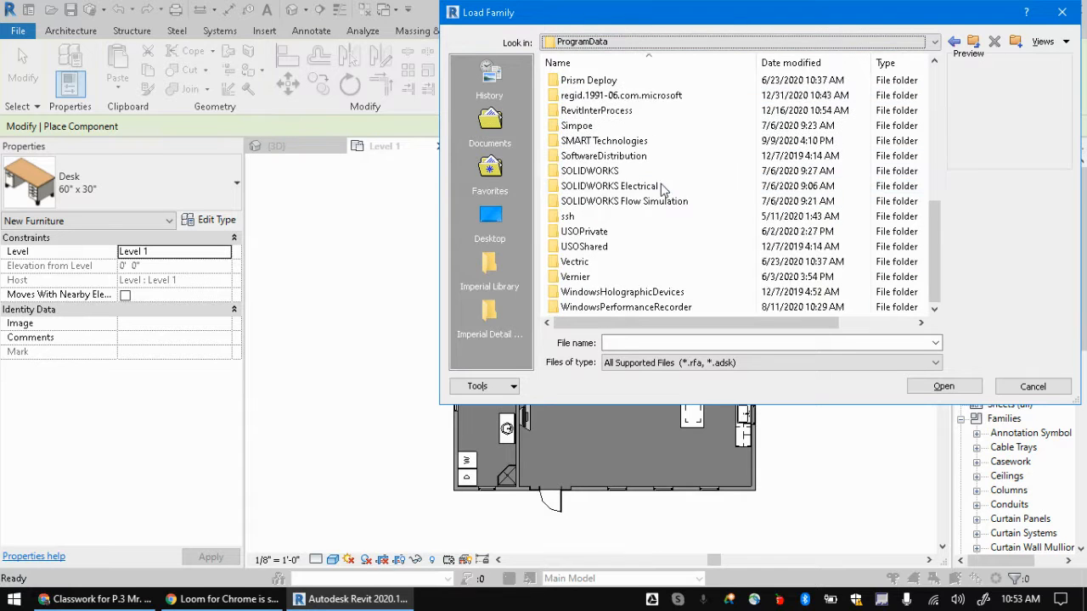
pyautogui.click(491, 265)
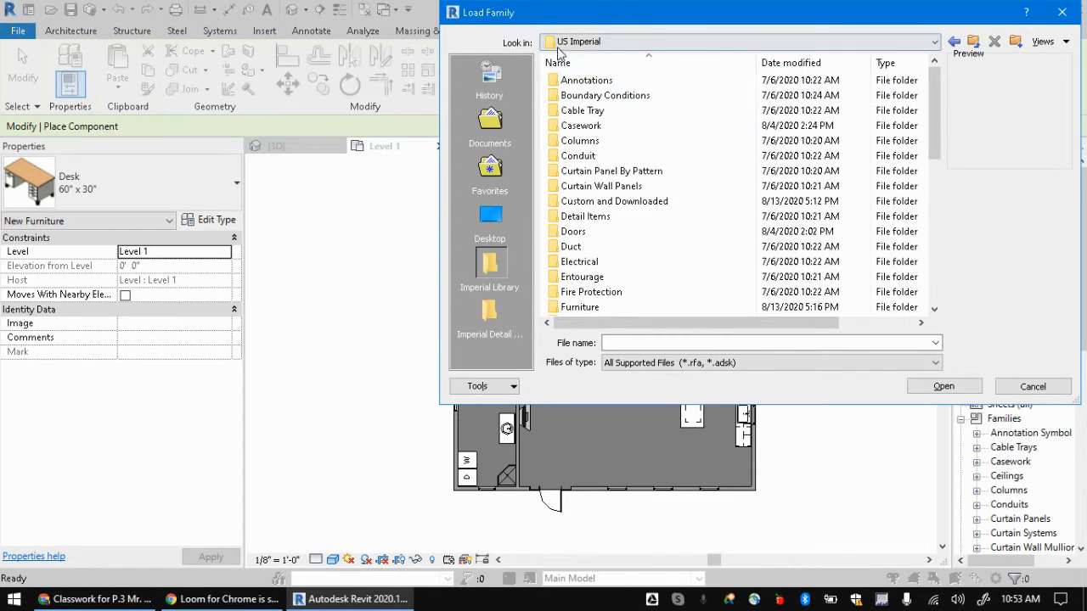
# - Examine the family category folders in the US Imperial library, including Specialty Equipment and Plumbing
pyautogui.scroll(-8, 690, 229)
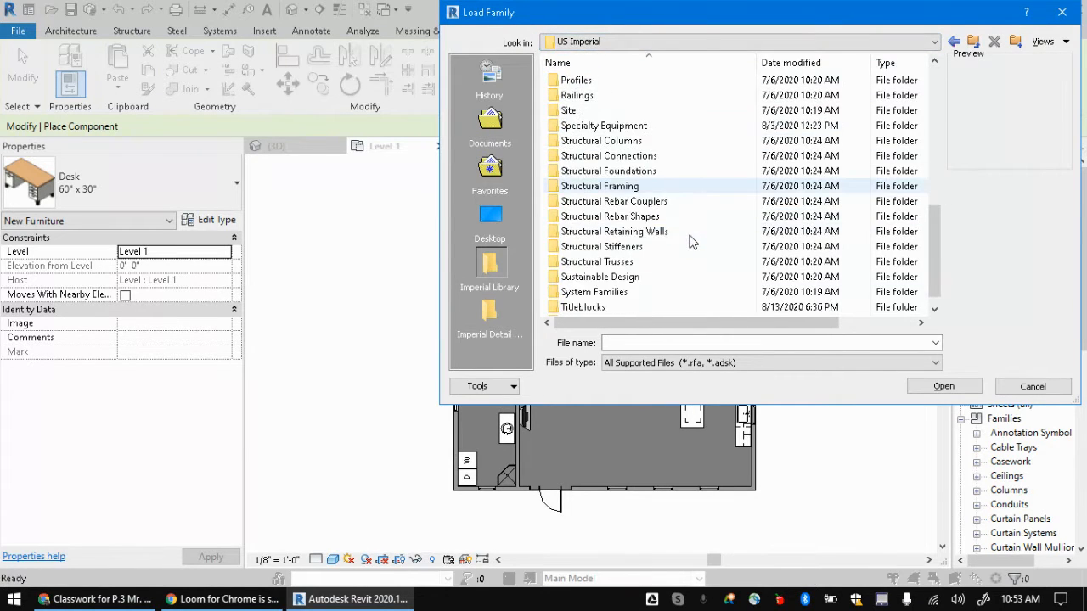
pyautogui.scroll(8, 672, 258)
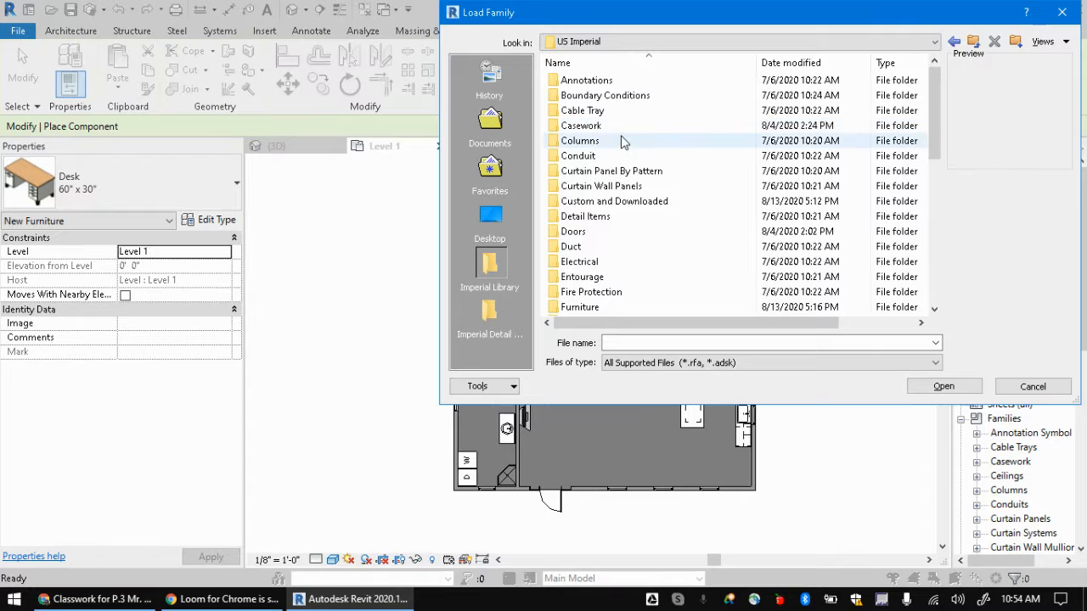
pyautogui.scroll(-2, 609, 161)
pyautogui.scroll(-5, 608, 170)
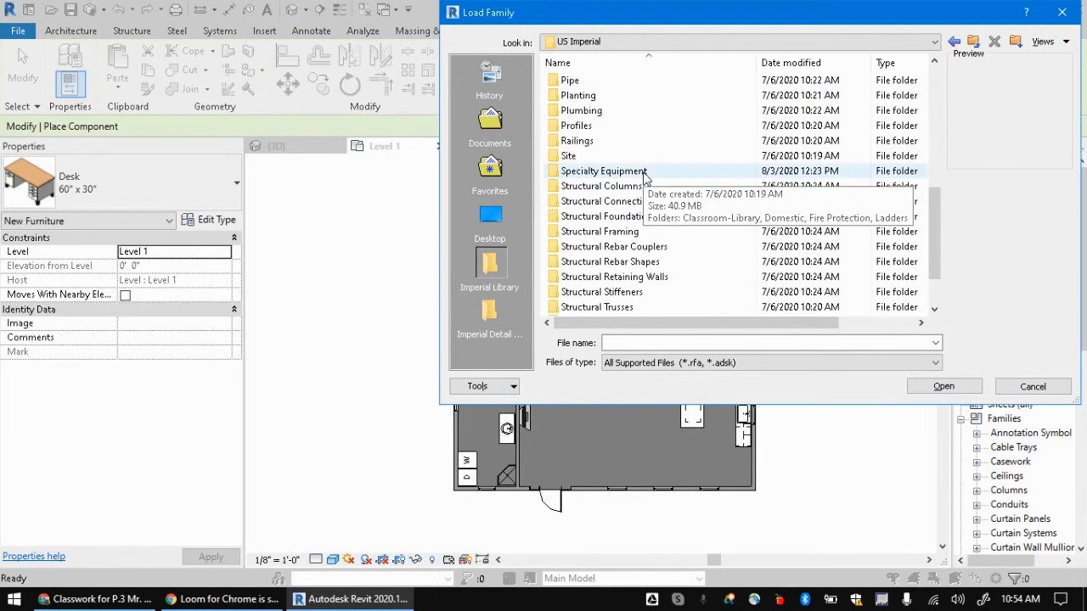
pyautogui.scroll(4, 635, 166)
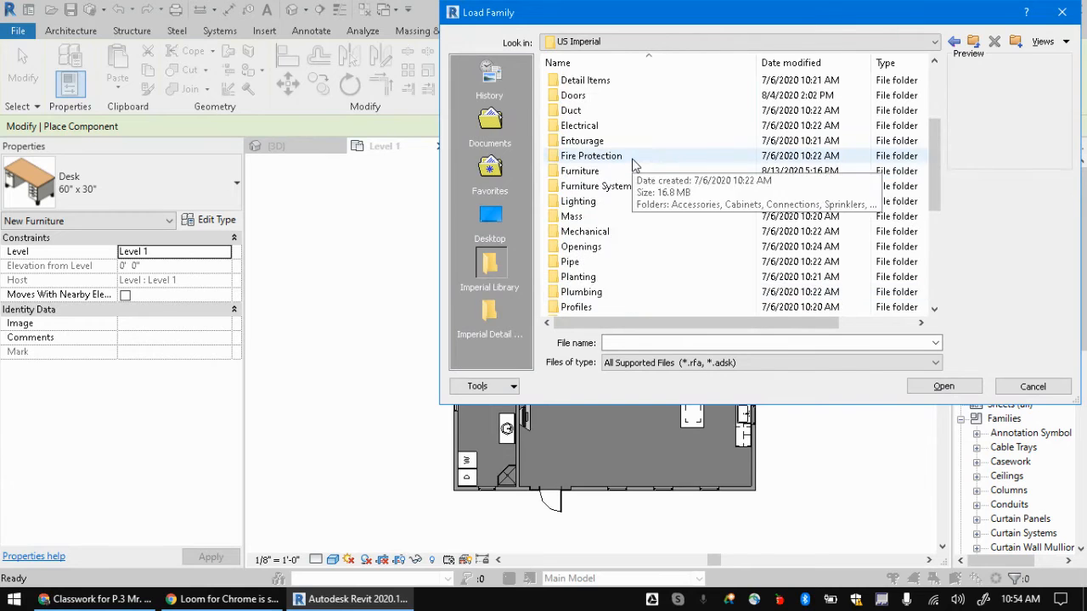
pyautogui.scroll(-1, 633, 177)
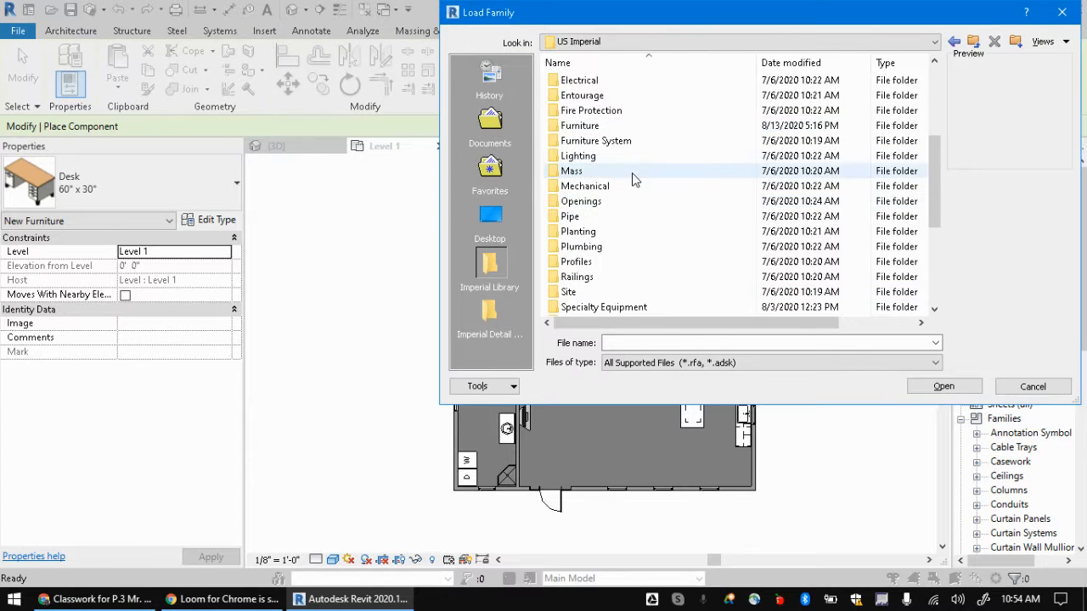
pyautogui.click(604, 249)
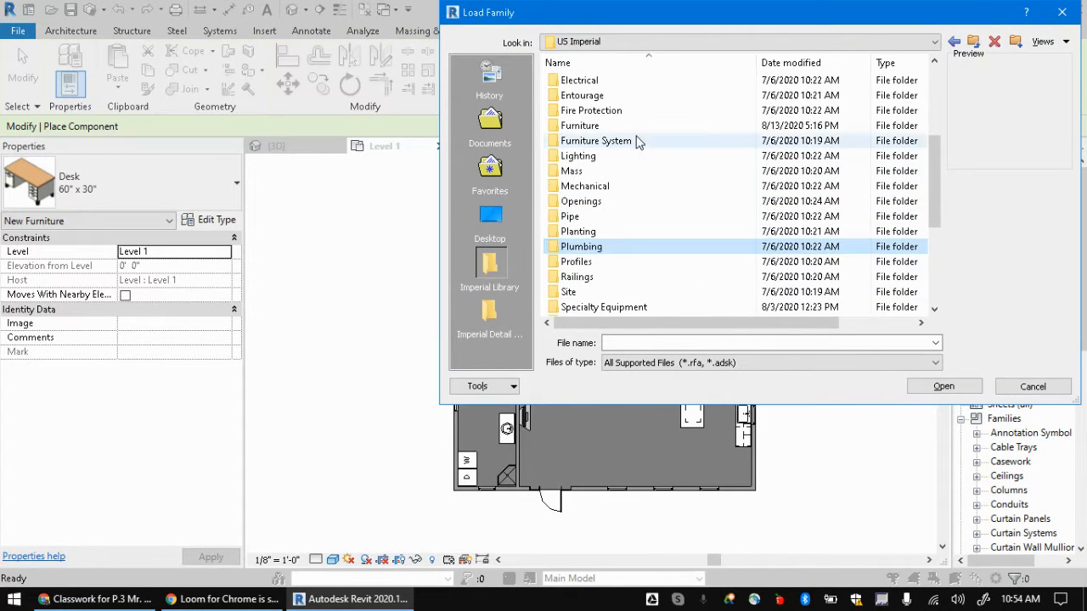
# - Preview the Antique and Standard street light families under Lighting, Architectural, External, and go back up to the Lighting folder
pyautogui.doubleClick(580, 155)
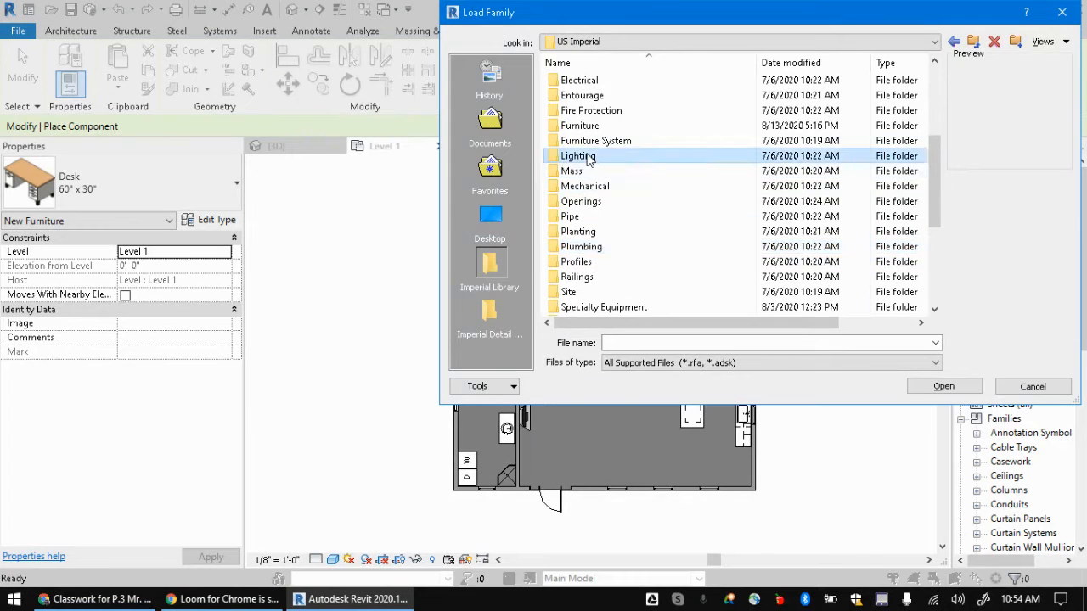
pyautogui.doubleClick(579, 81)
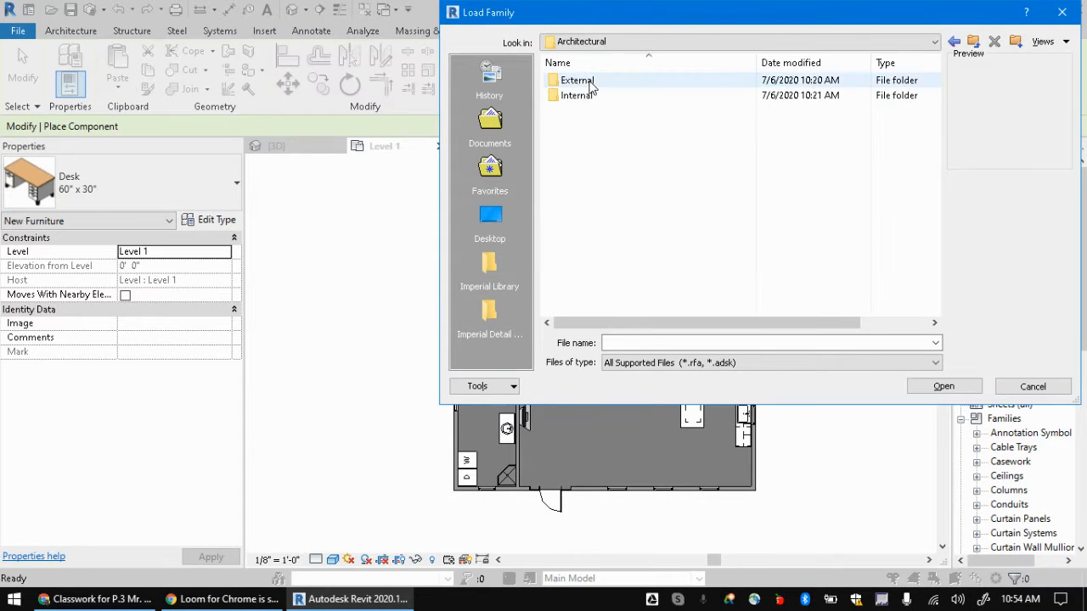
pyautogui.doubleClick(574, 81)
pyautogui.click(613, 81)
pyautogui.click(616, 95)
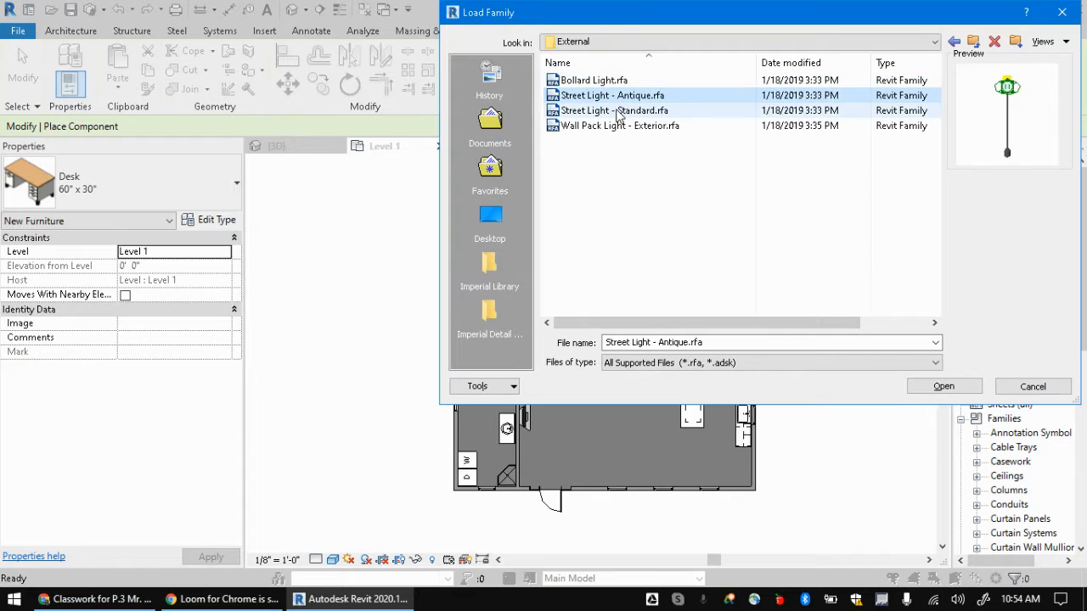
pyautogui.click(620, 111)
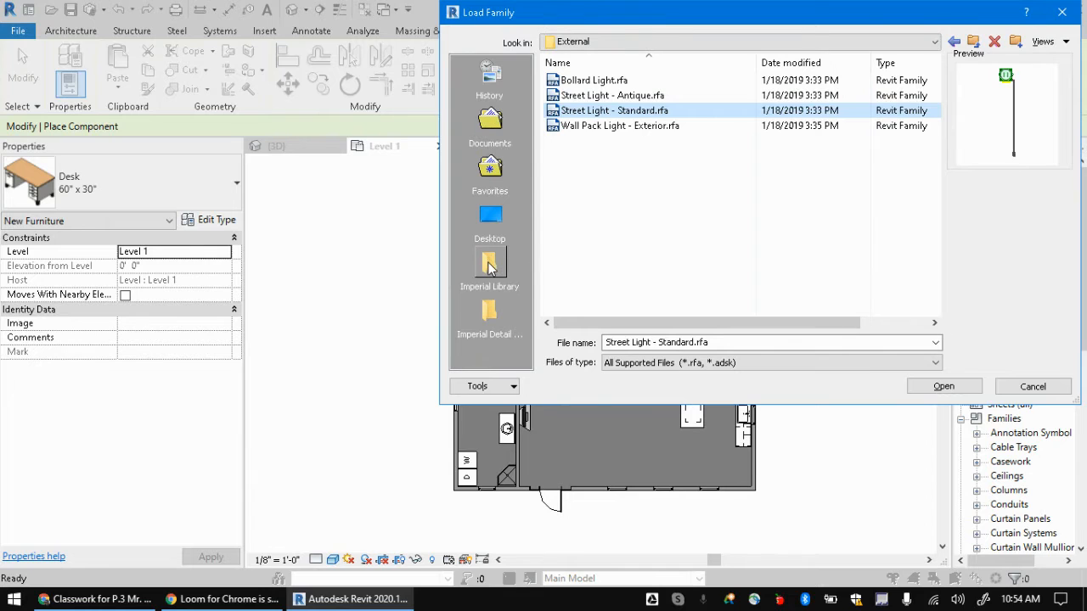
pyautogui.click(973, 42)
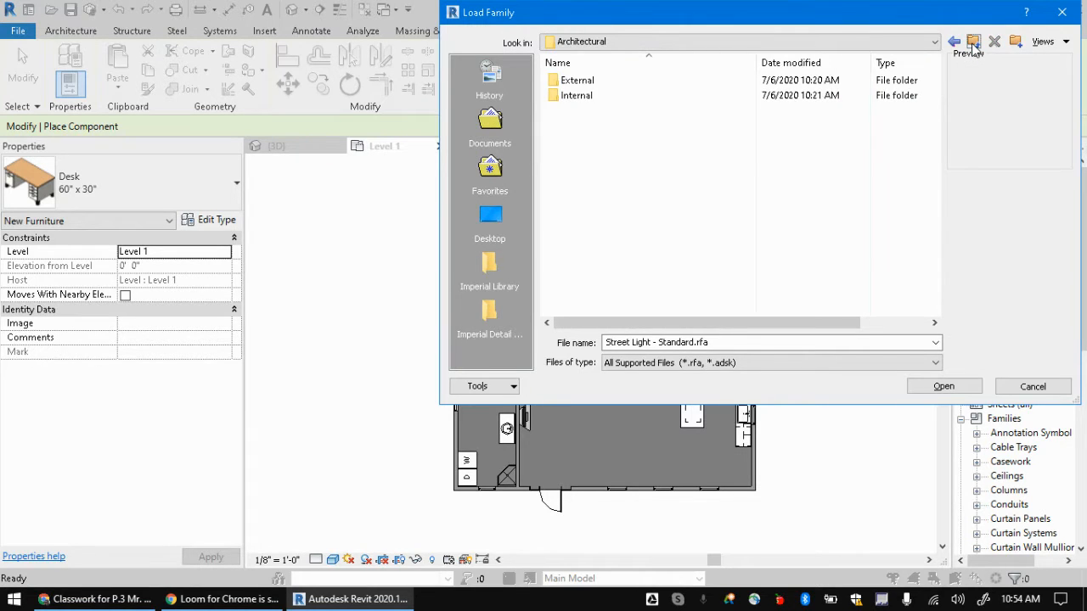
pyautogui.click(973, 42)
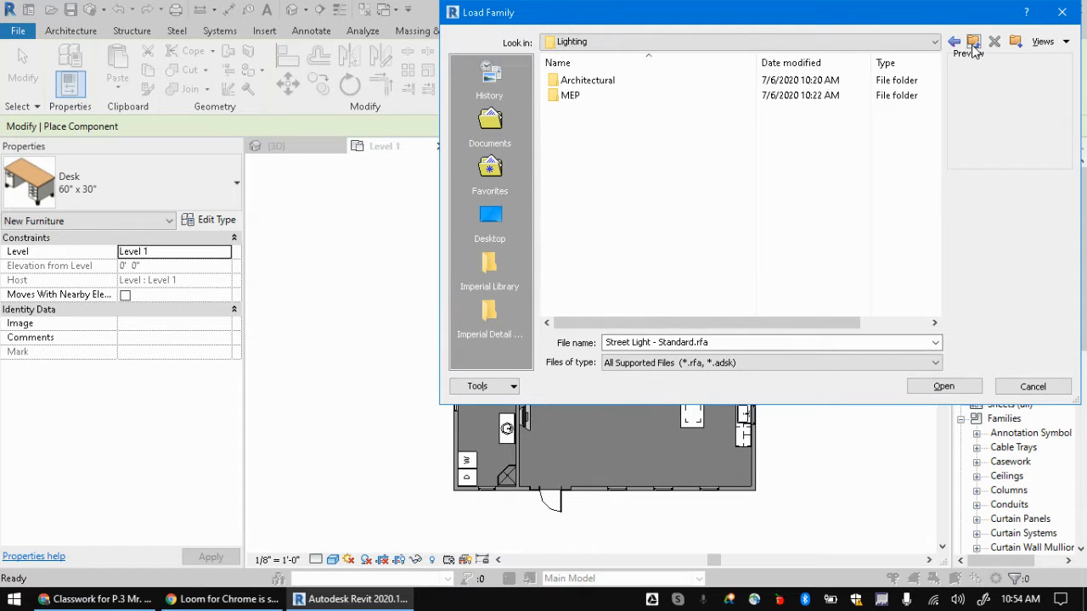
# - Return to the US Imperial library and open the Water Closets folder under Plumbing, Architectural, Fixtures
pyautogui.click(974, 42)
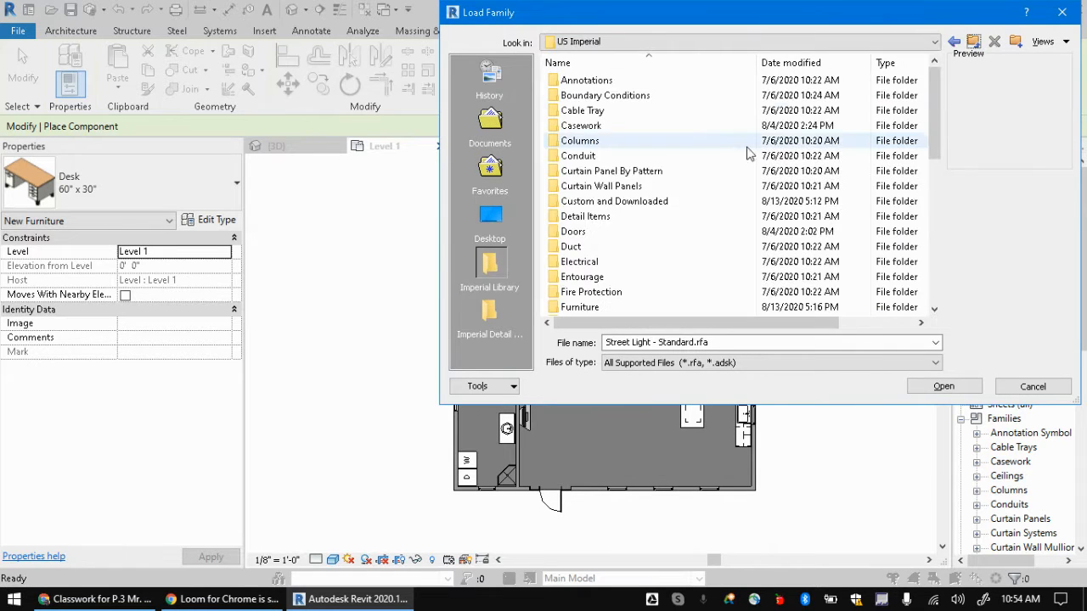
pyautogui.scroll(-2, 721, 170)
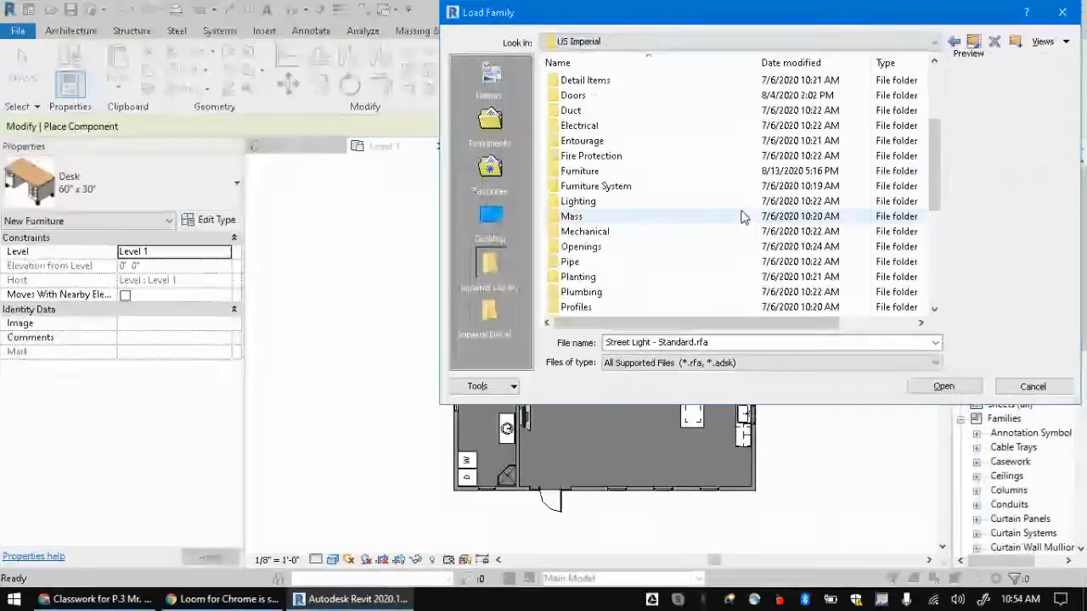
pyautogui.scroll(-1, 620, 255)
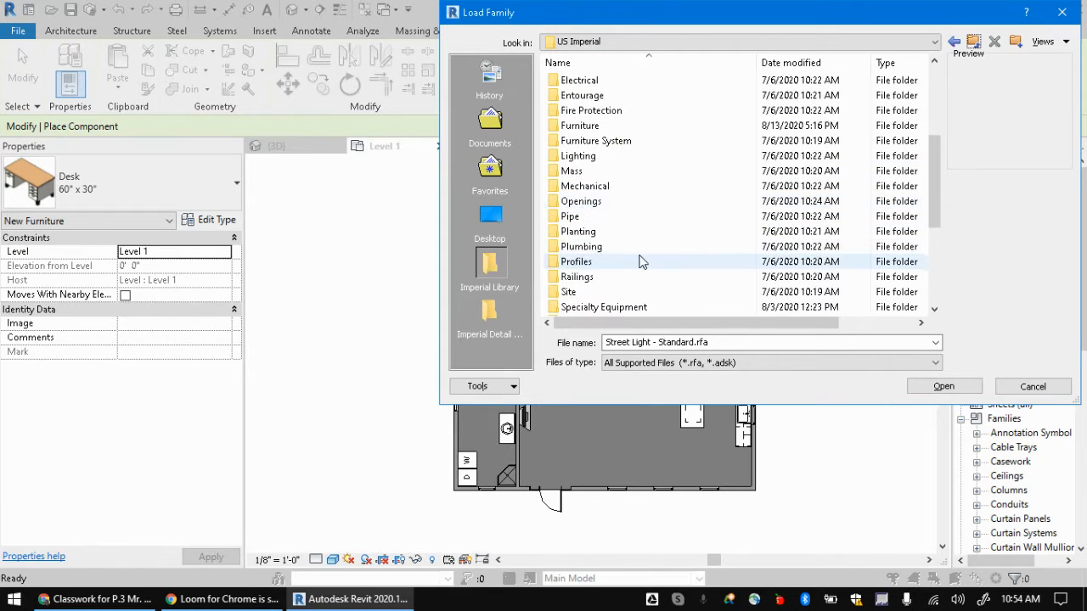
pyautogui.doubleClick(582, 247)
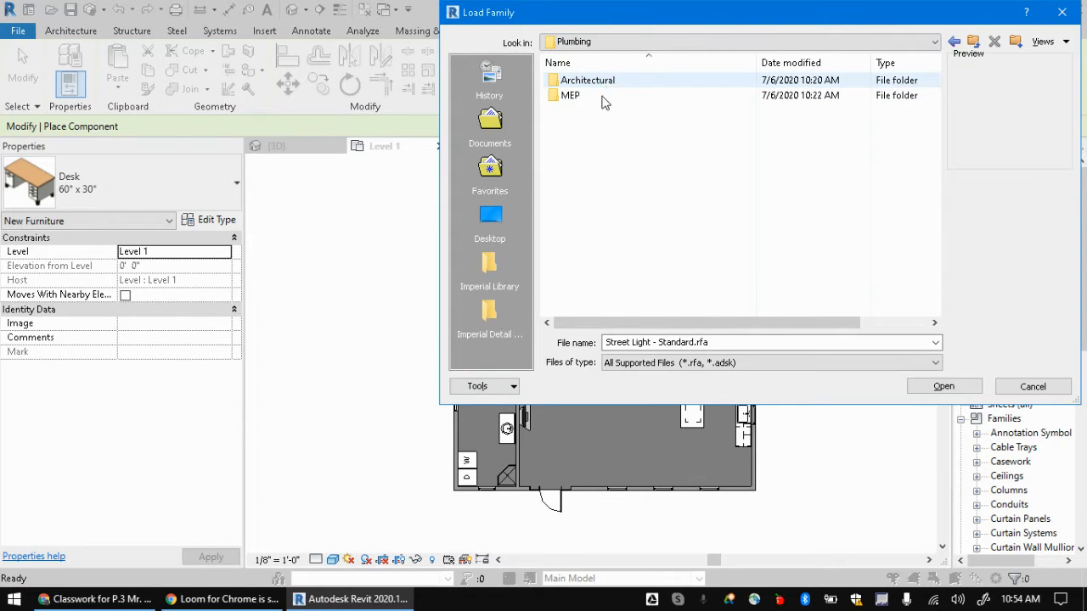
pyautogui.doubleClick(631, 84)
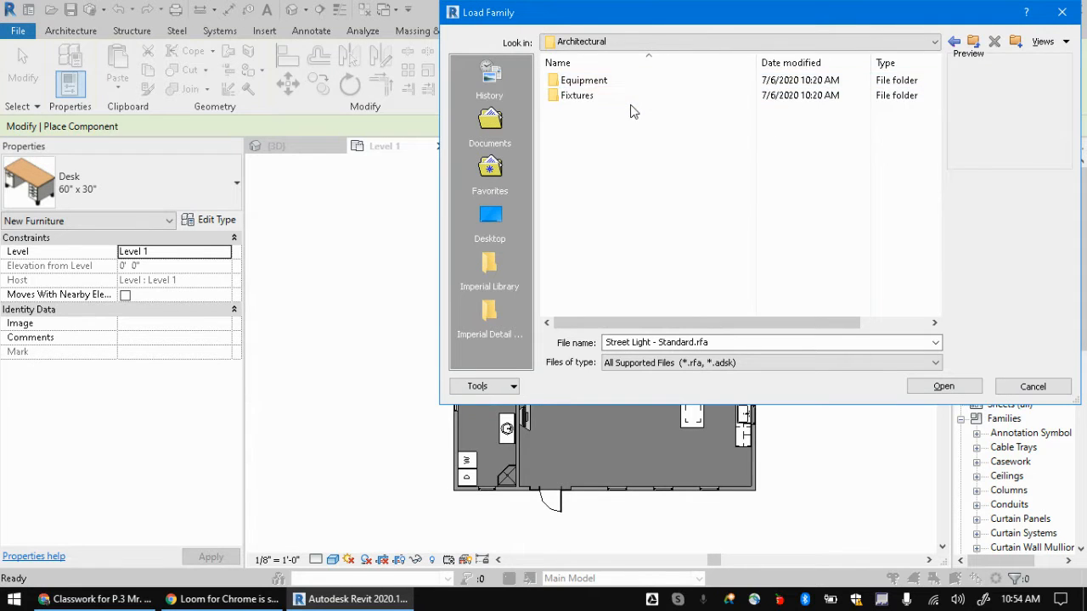
pyautogui.doubleClick(585, 96)
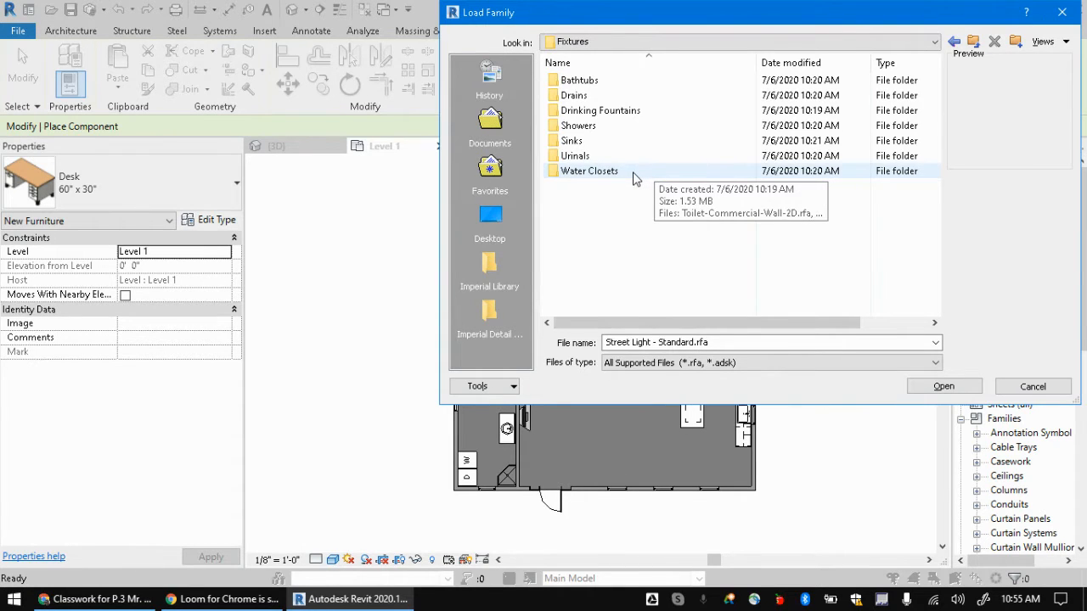
pyautogui.doubleClick(589, 171)
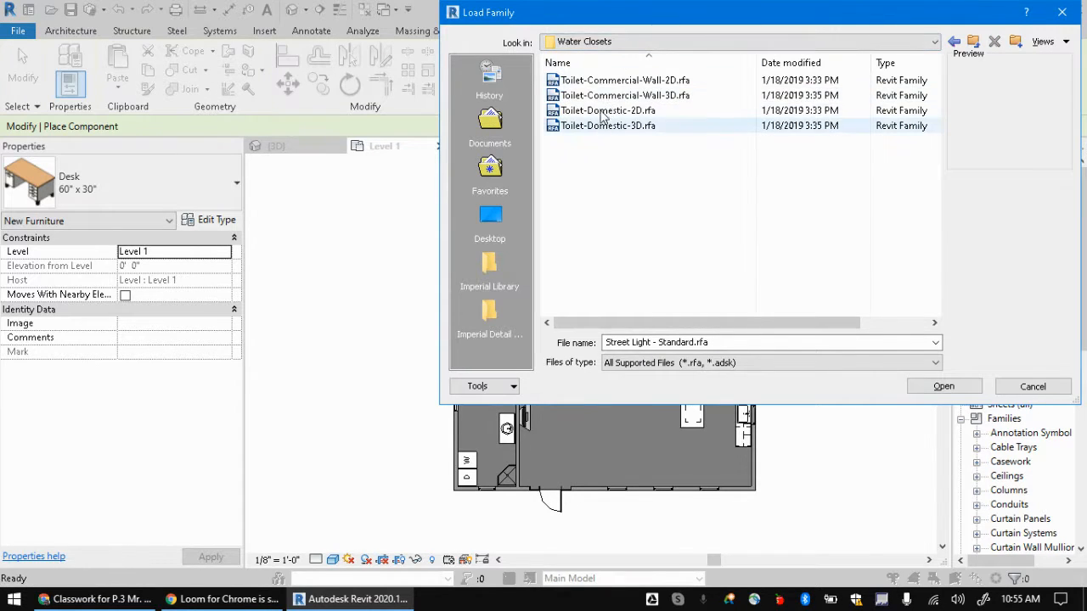
# - Preview the commercial 2D and 3D toilet families and load Toilet-Domestic-3D.rfa
pyautogui.click(608, 85)
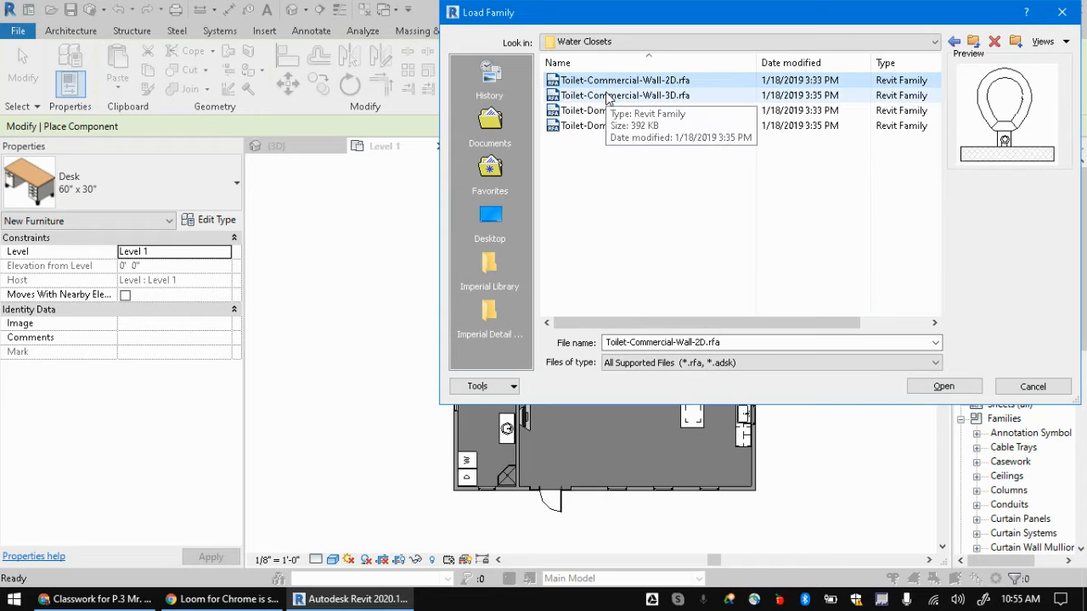
pyautogui.click(679, 95)
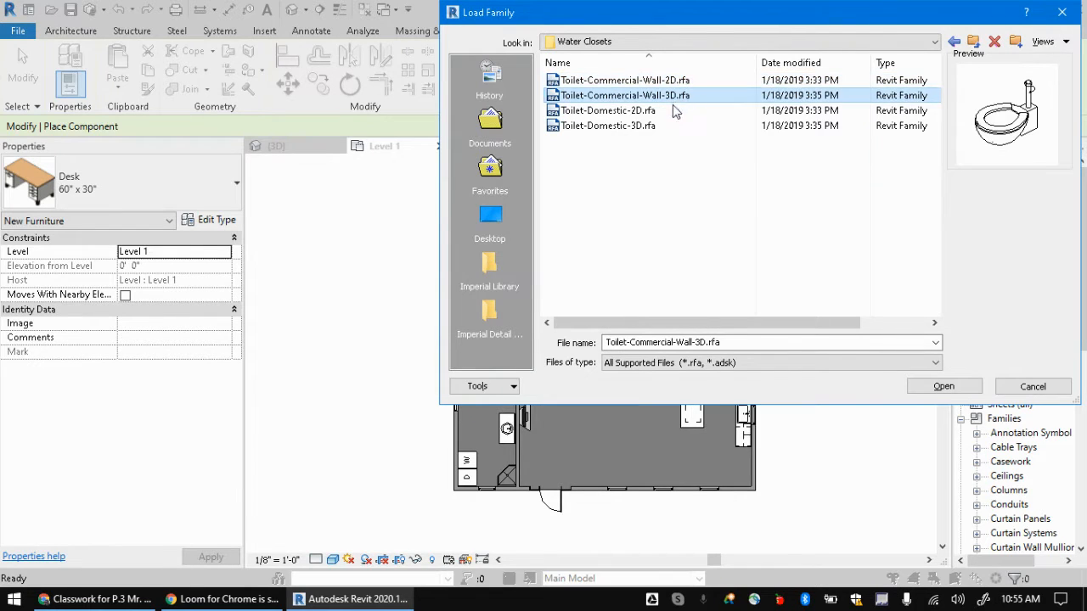
pyautogui.click(595, 127)
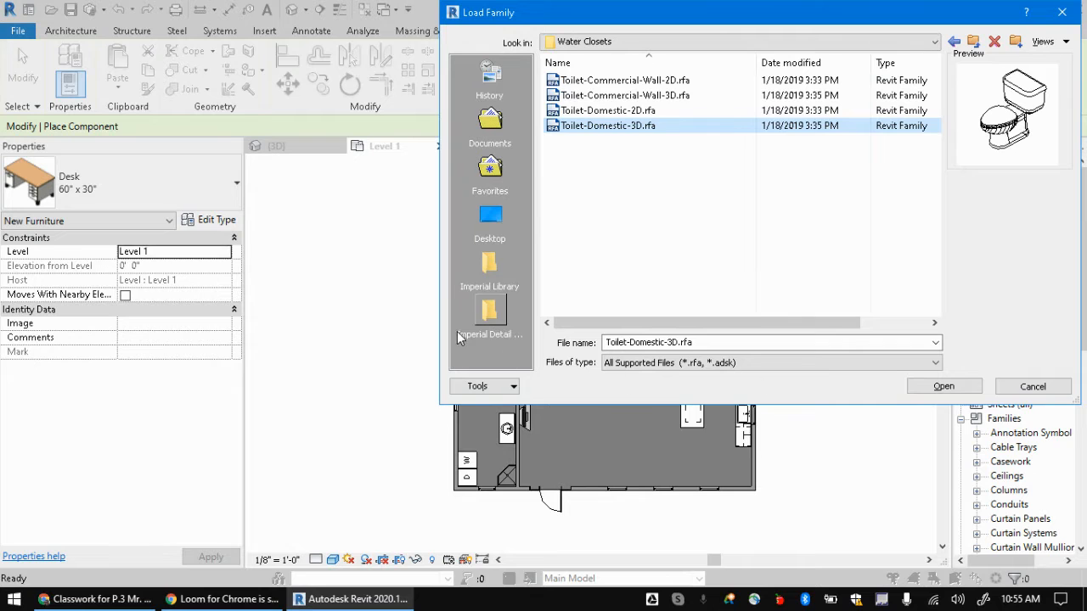
pyautogui.click(966, 386)
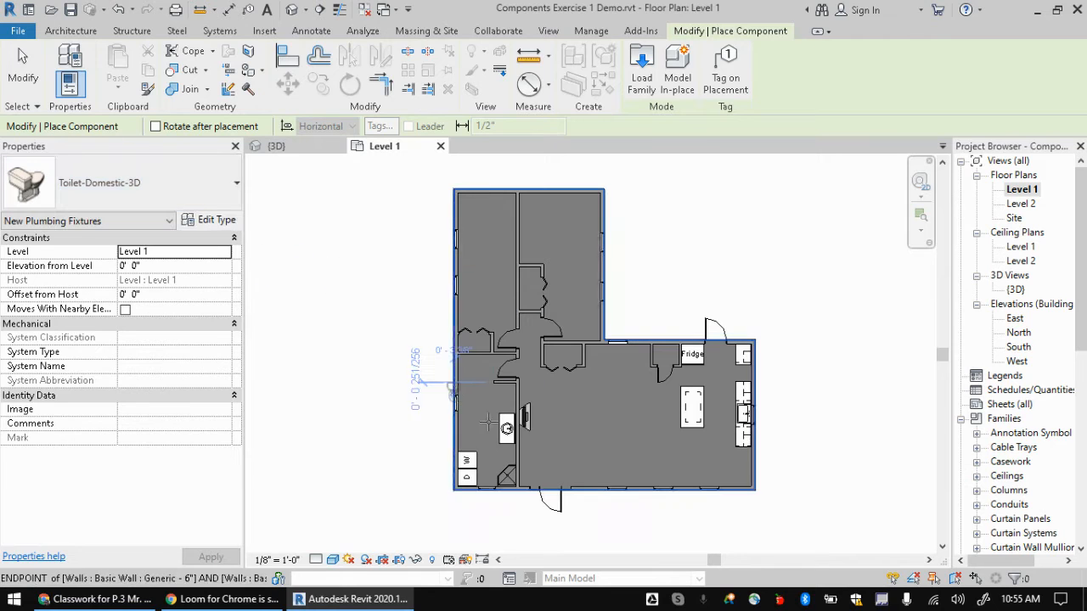
# - Rotate the toilet and place it with its tank against the bathroom's interior wall, between the short partition and the vanity sink, and finish placing
pyautogui.scroll(5, 432, 390)
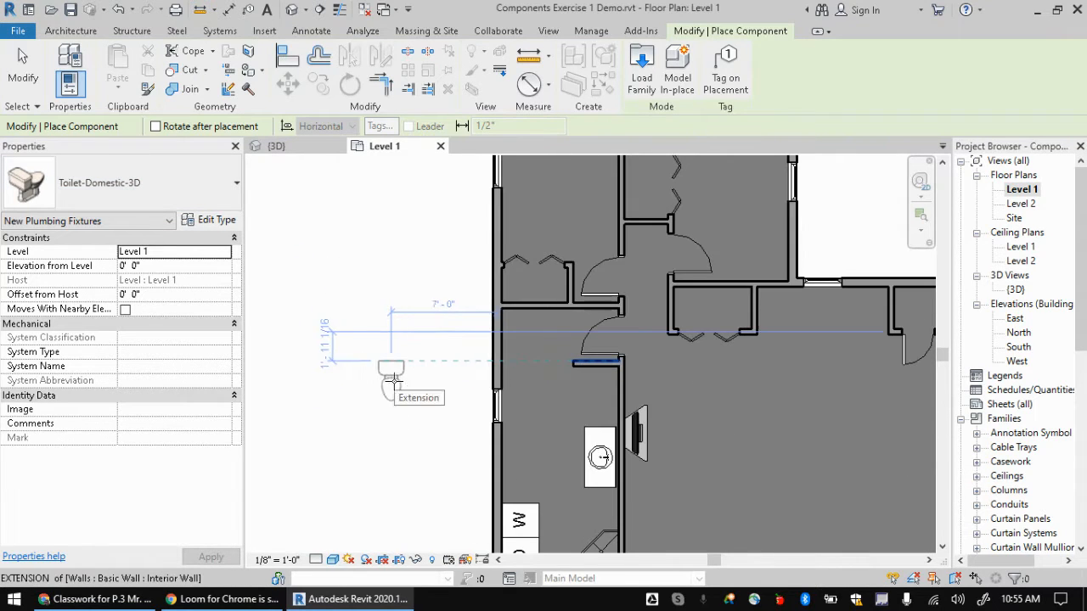
pyautogui.press('space')
pyautogui.press('space')
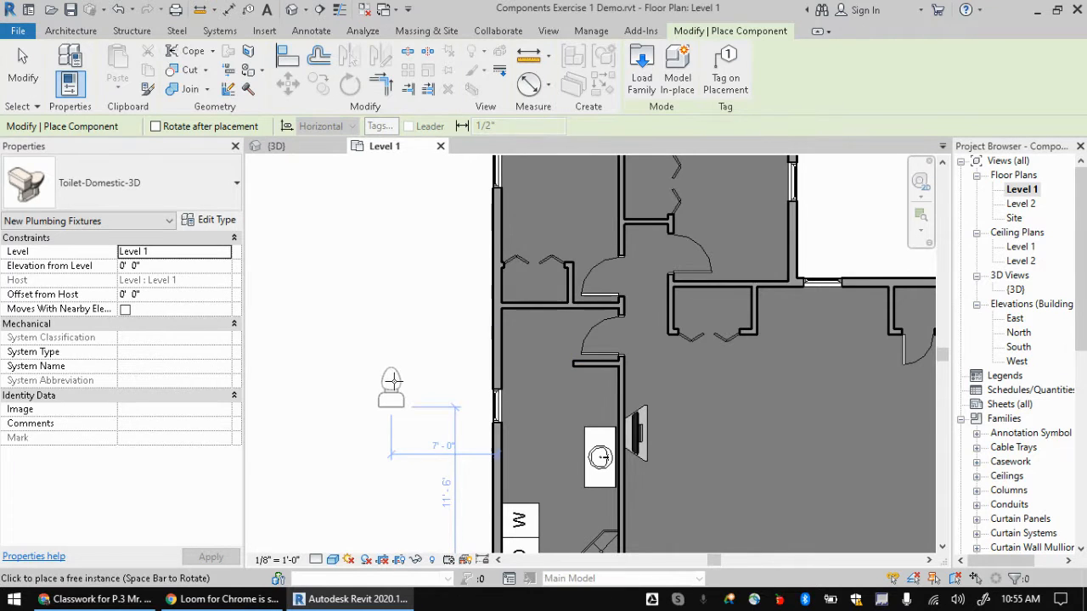
pyautogui.press('space')
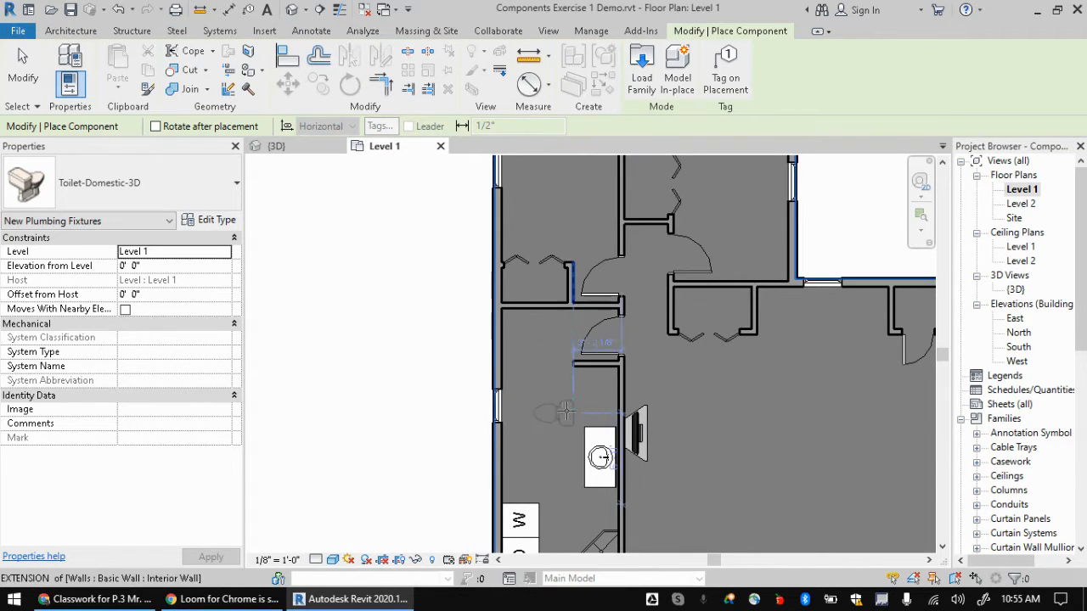
pyautogui.scroll(1, 587, 391)
pyautogui.scroll(4, 587, 392)
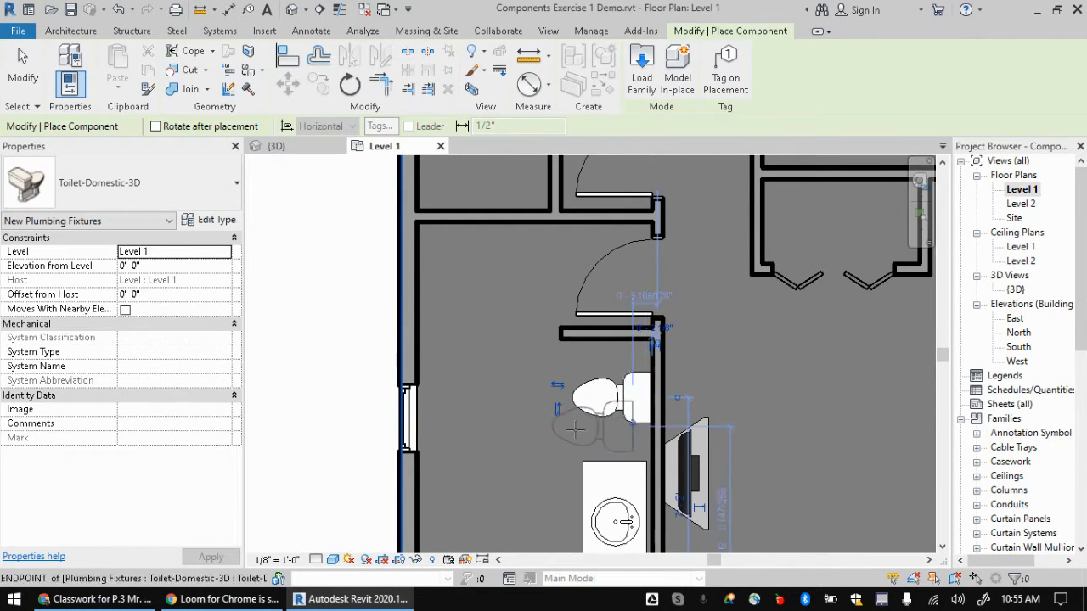
pyautogui.scroll(-5, 594, 398)
pyautogui.moveTo(713, 410); pyautogui.dragTo(478, 380, button='middle')
pyautogui.moveTo(468, 318); pyautogui.dragTo(567, 366, button='middle')
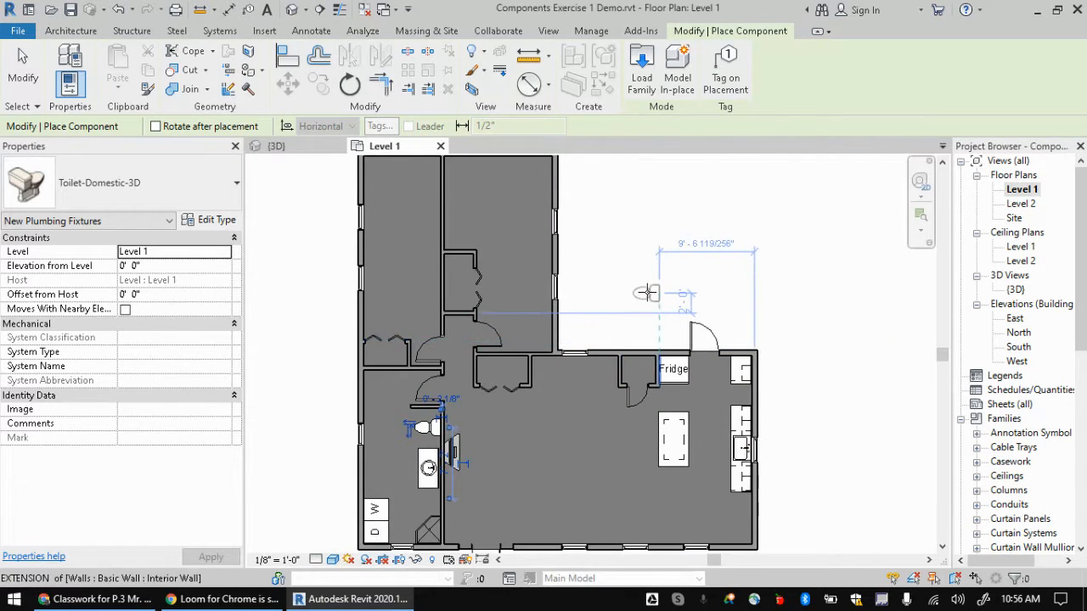
pyautogui.scroll(-1, 650, 291)
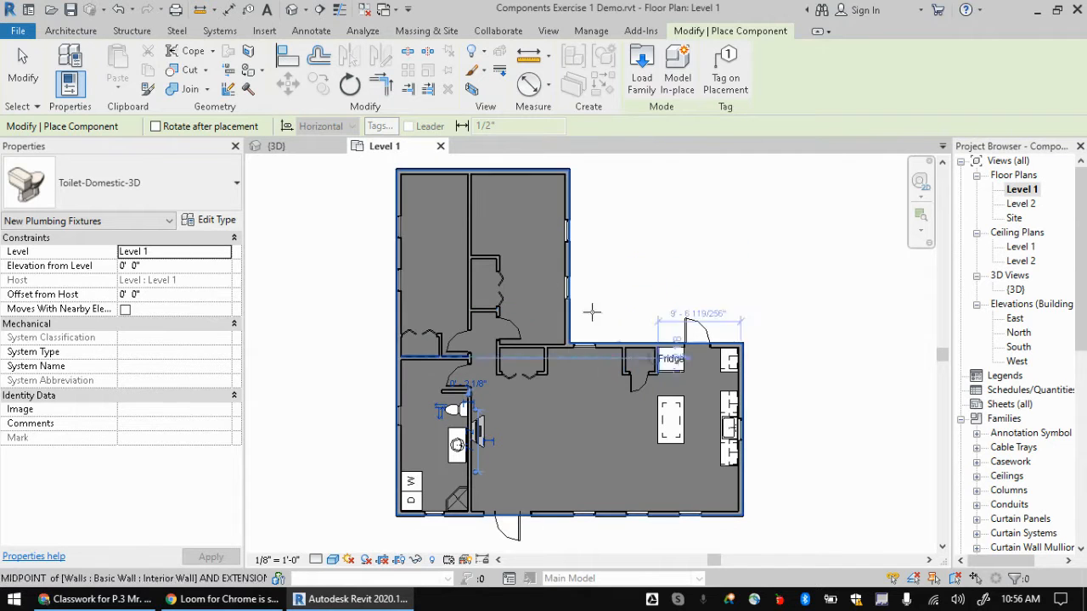
pyautogui.press('Escape')
pyautogui.press('Escape')
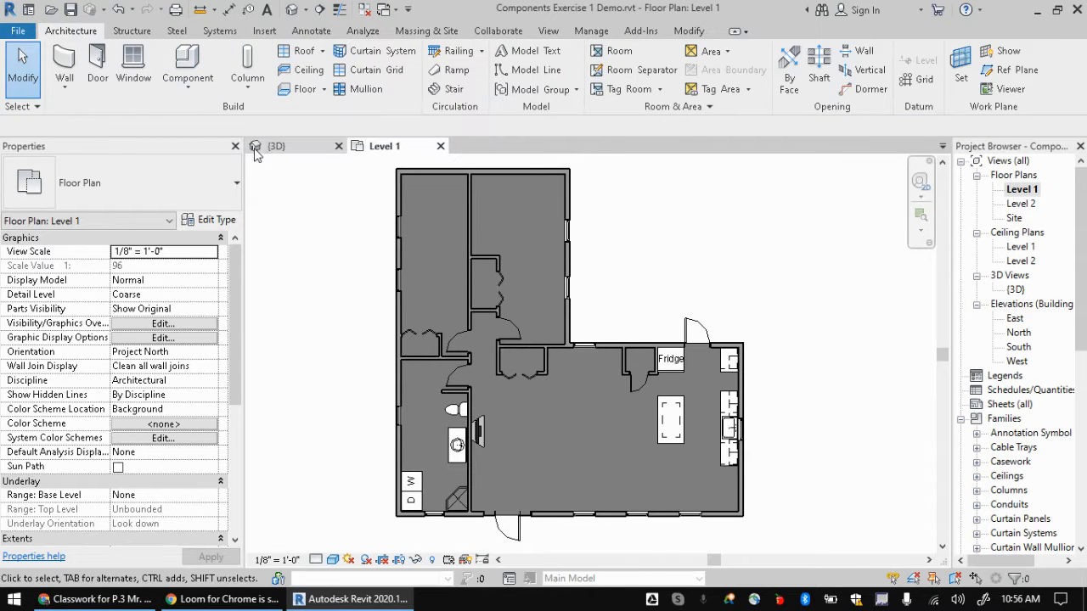
# - Start placing another component and search the already loaded component types for a bed
pyautogui.click(199, 67)
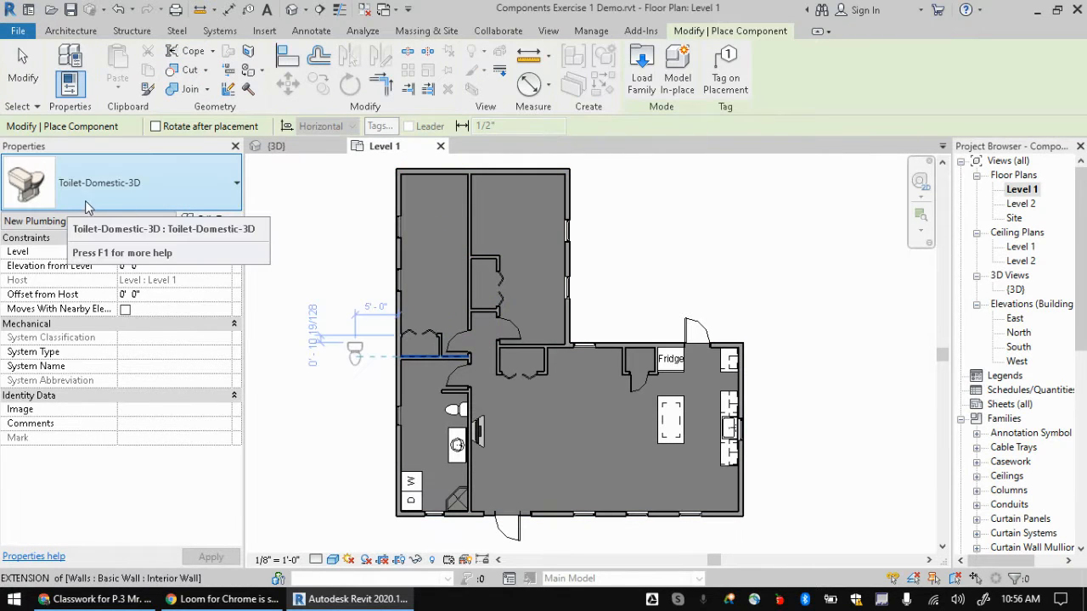
pyautogui.click(221, 192)
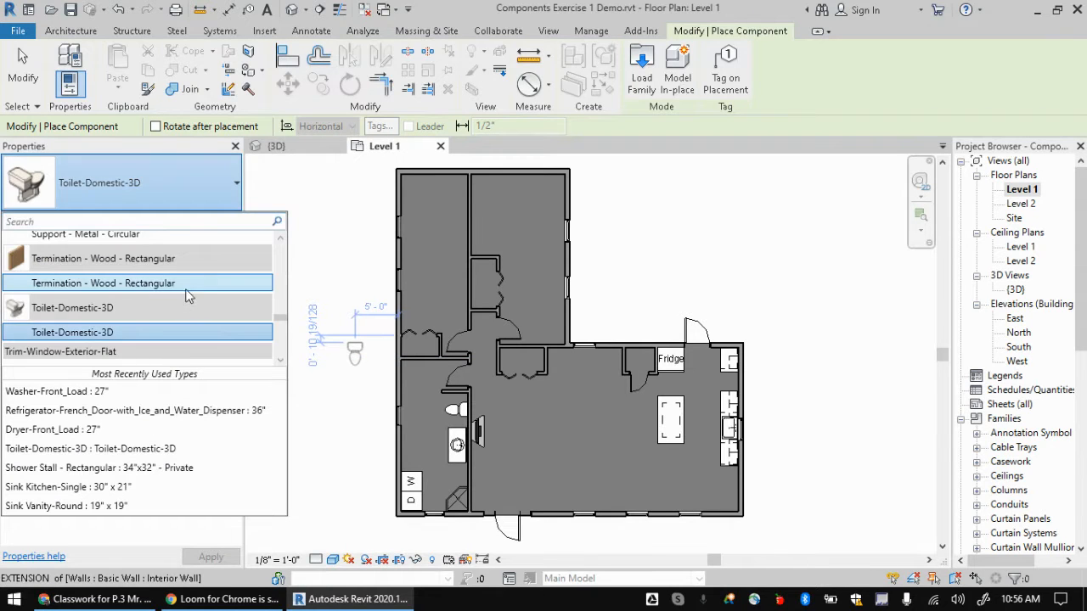
pyautogui.scroll(1, 188, 293)
pyautogui.scroll(2, 187, 290)
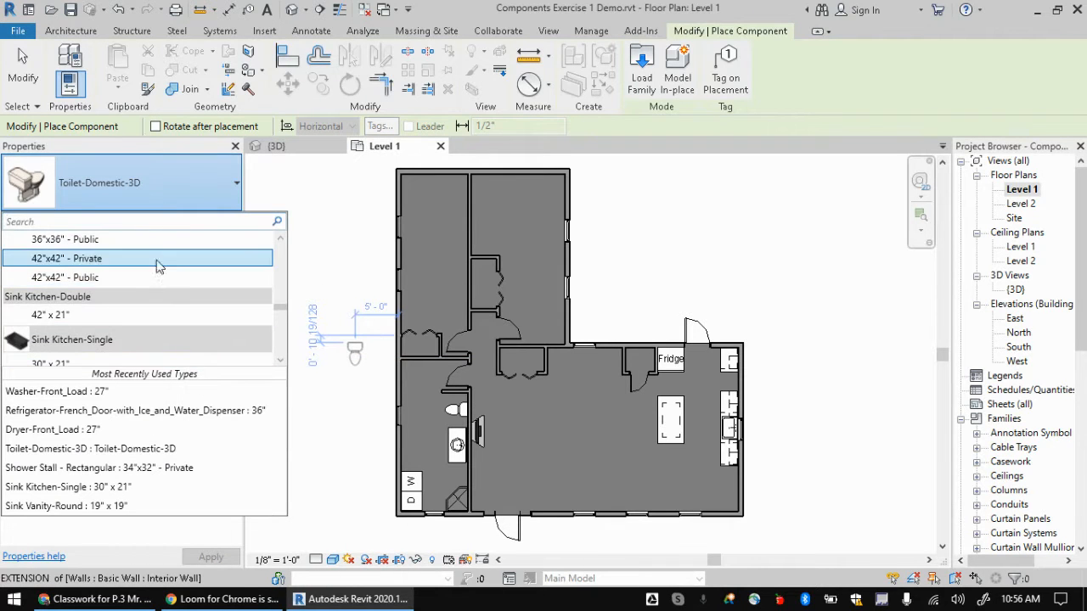
pyautogui.scroll(1, 170, 236)
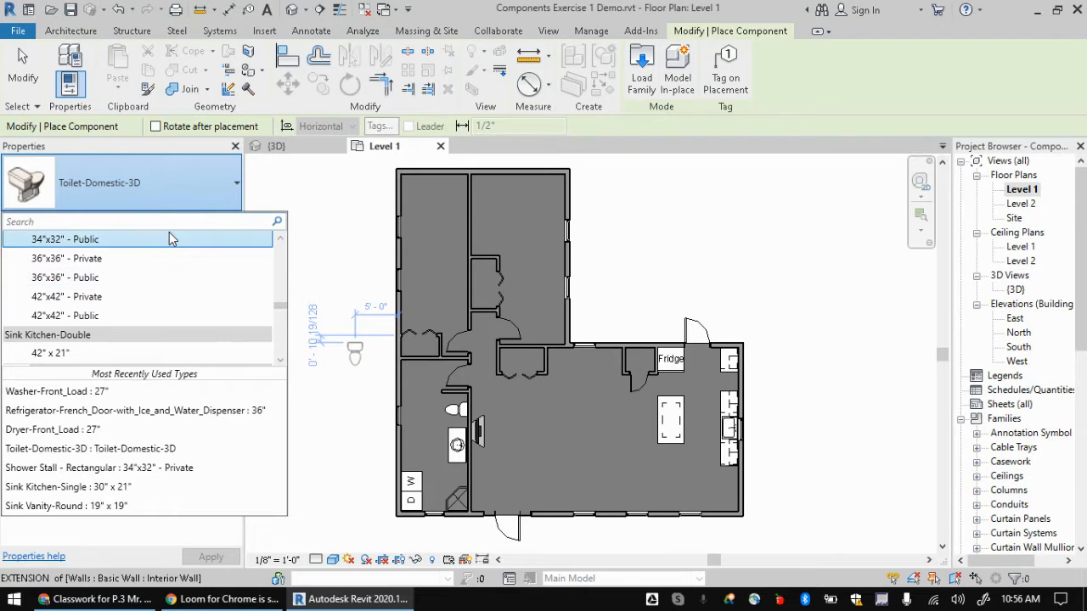
pyautogui.write('ben')
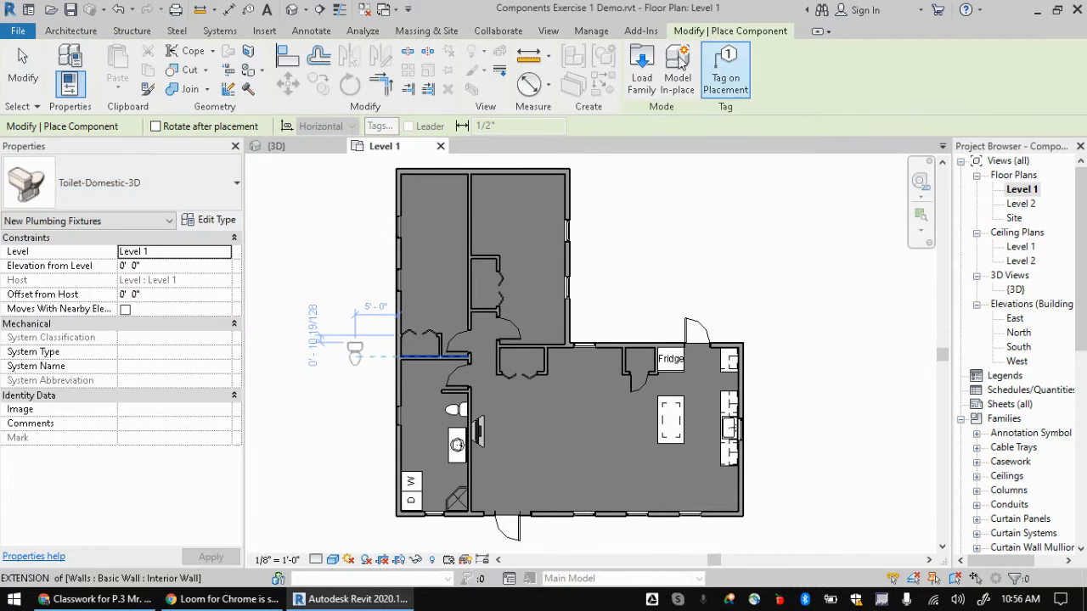
# - Start loading another family and open the Beds folder under Furniture in the US Imperial library
pyautogui.click(643, 78)
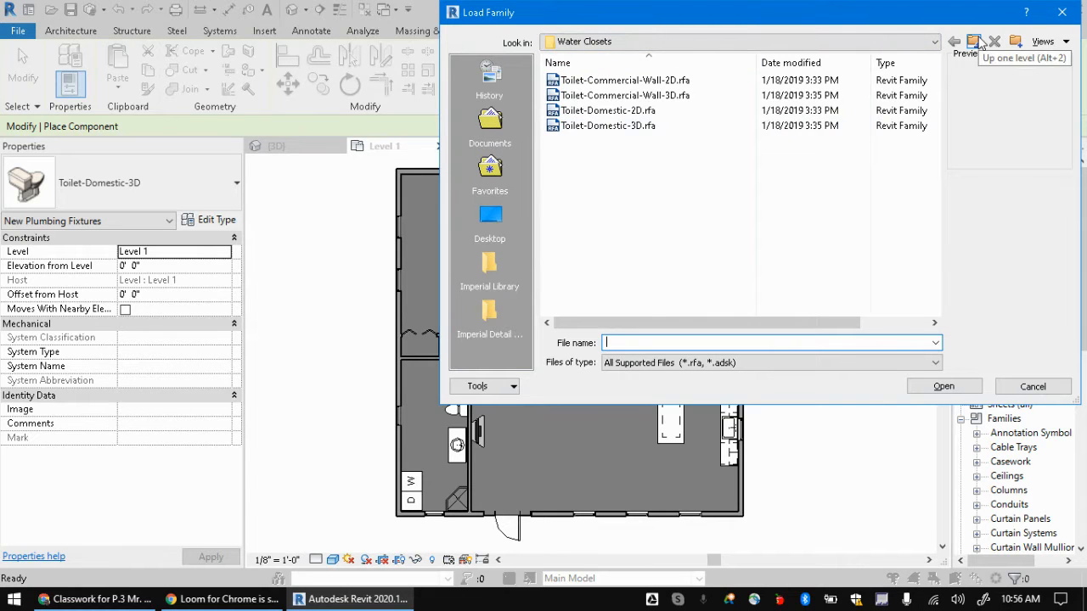
pyautogui.click(478, 272)
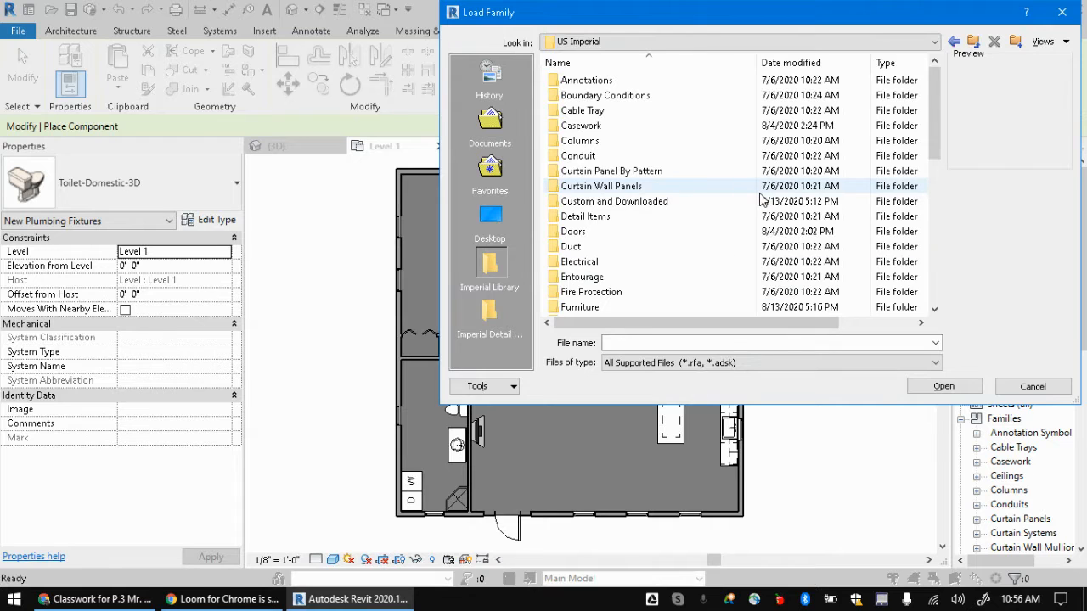
pyautogui.scroll(-5, 690, 189)
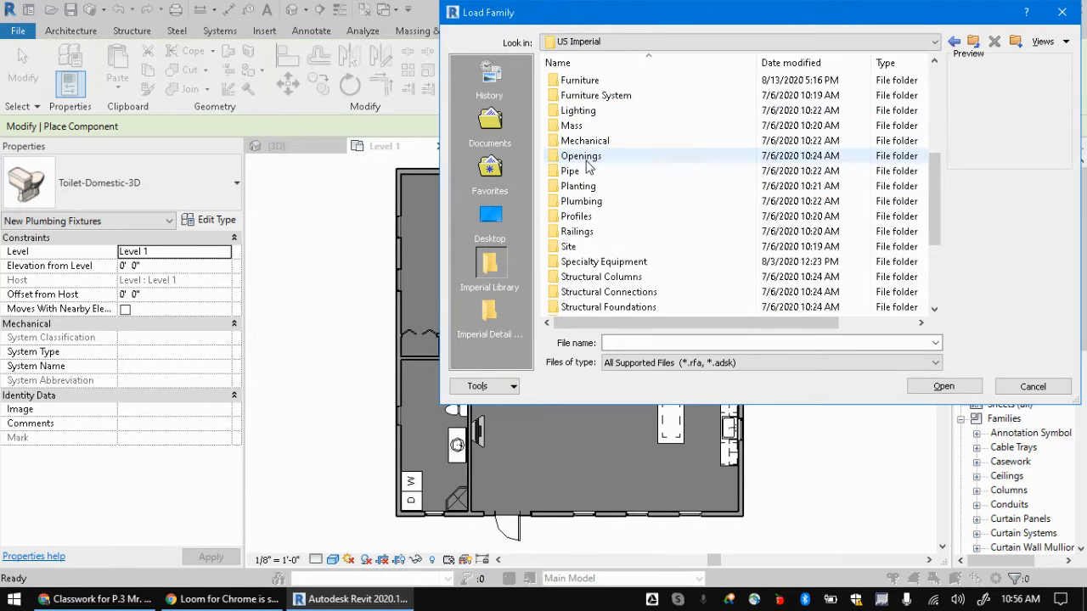
pyautogui.scroll(5, 628, 208)
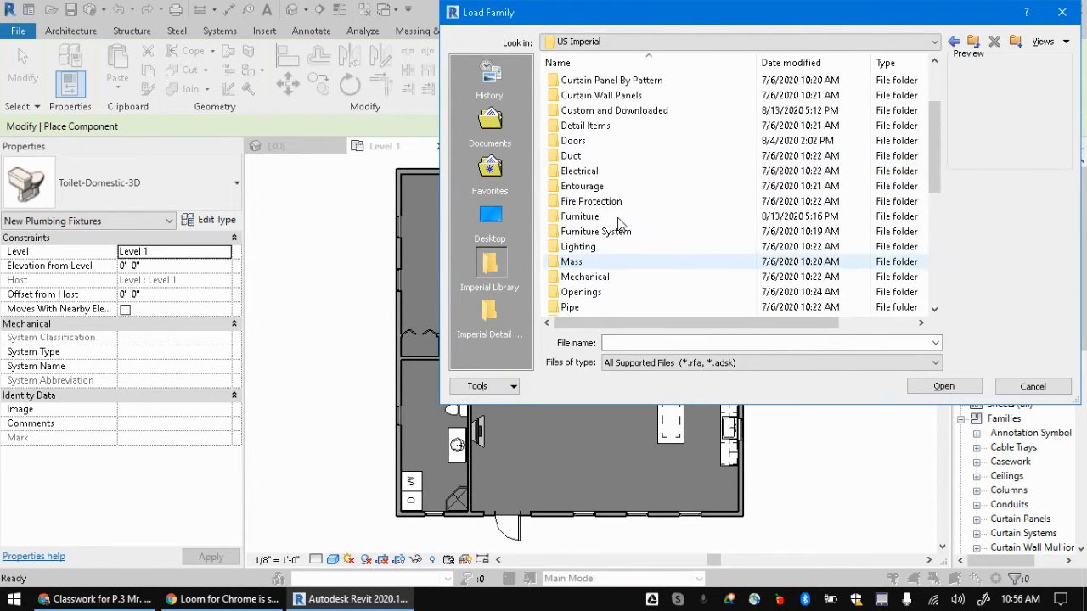
pyautogui.scroll(-1, 617, 222)
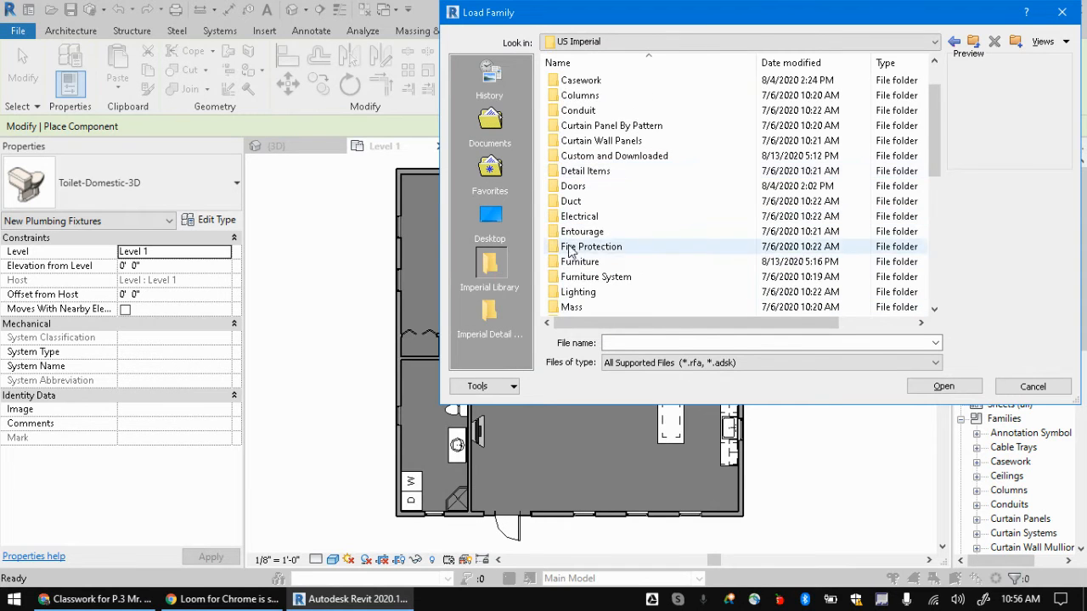
pyautogui.click(598, 270)
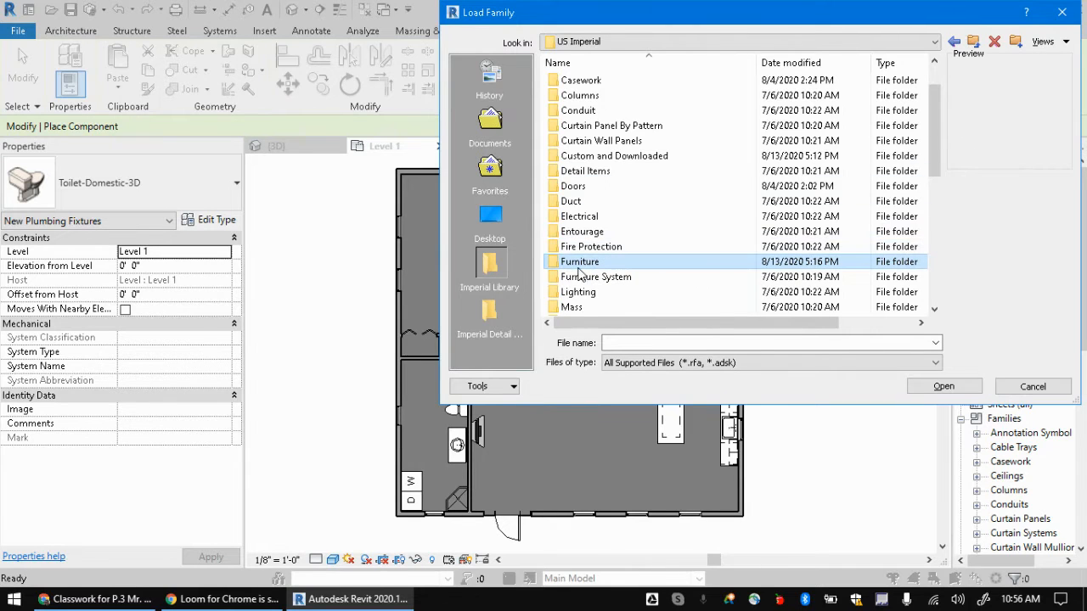
pyautogui.doubleClick(582, 270)
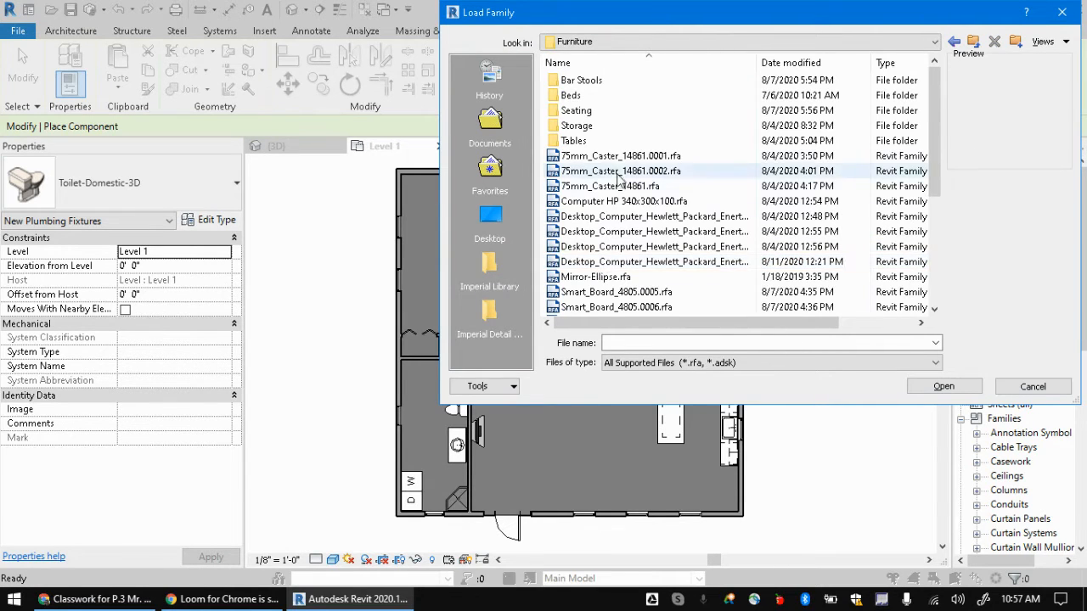
pyautogui.doubleClick(579, 97)
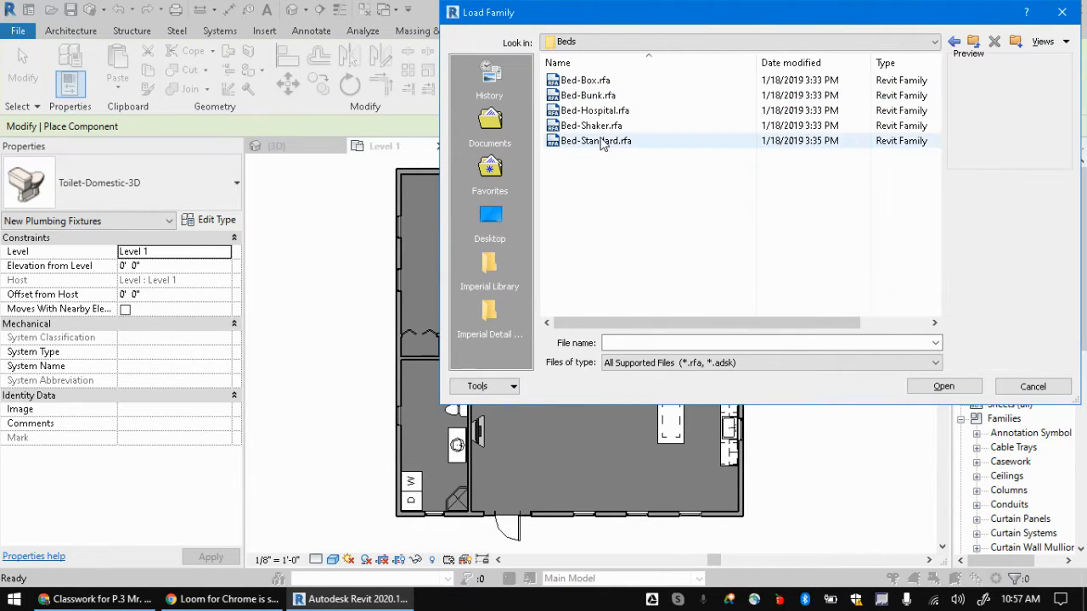
# - Preview the Bunk, Hospital and Shaker bed families and load Bed-Standard.rfa
pyautogui.click(597, 95)
pyautogui.click(598, 111)
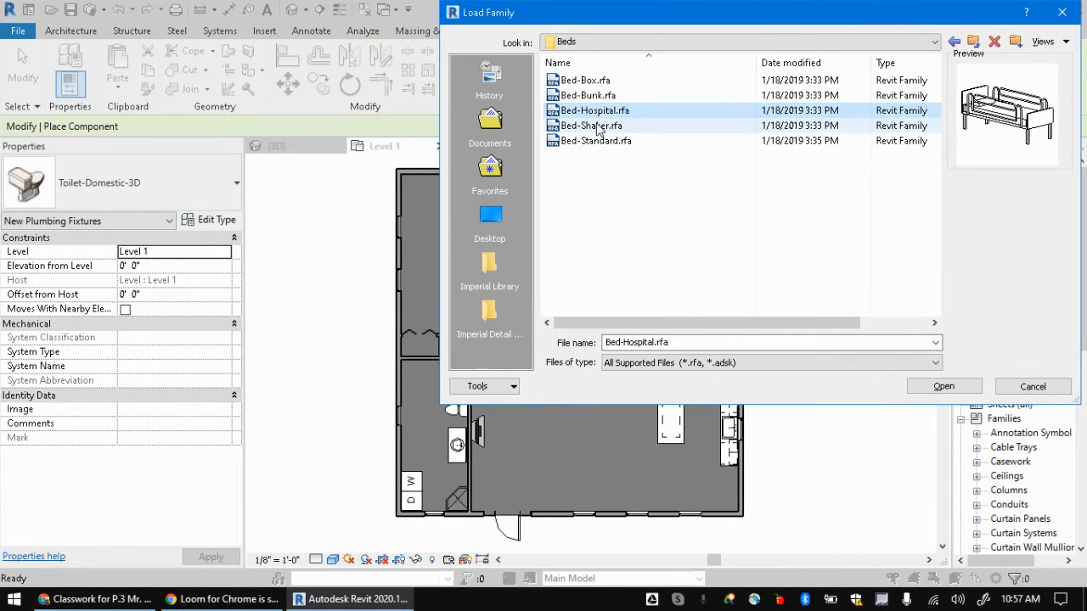
pyautogui.click(599, 126)
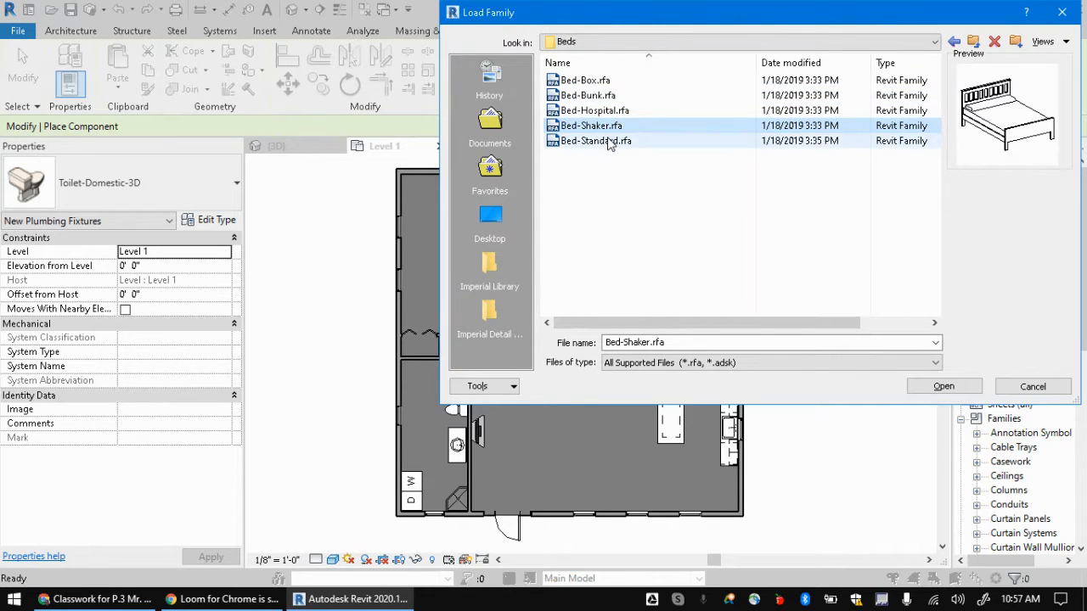
pyautogui.click(610, 142)
pyautogui.click(631, 124)
pyautogui.click(633, 141)
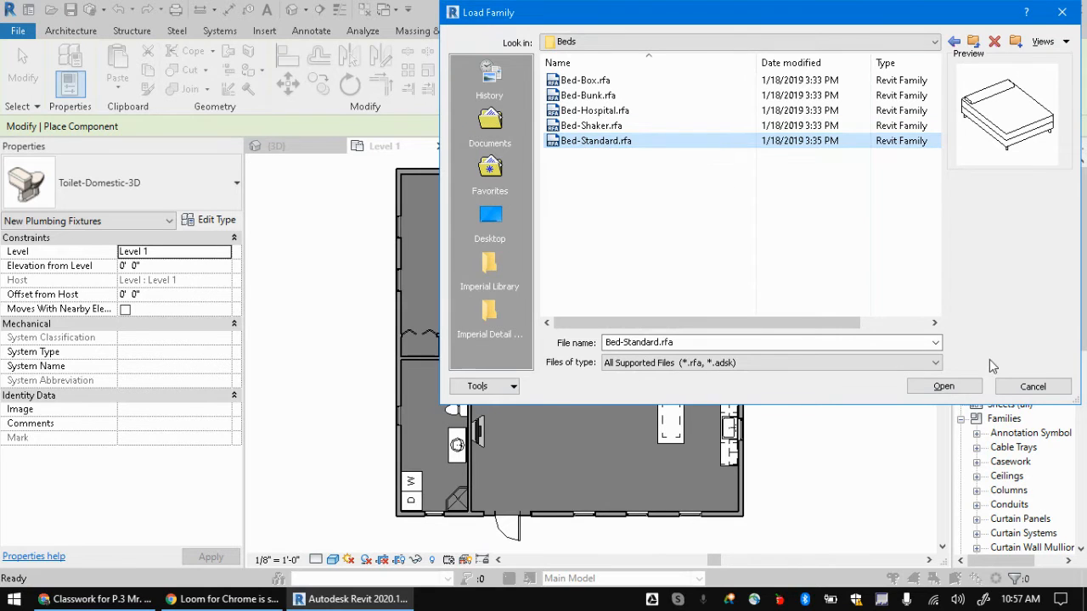
pyautogui.click(943, 387)
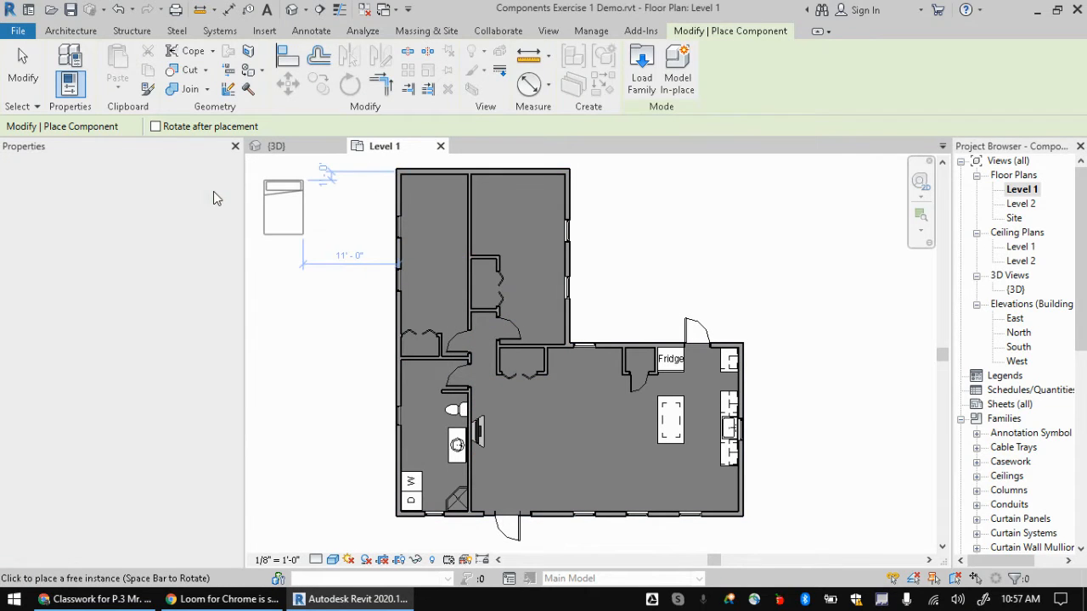
# - Place the Double 54" x 75" bed in the west bedroom, with its head on the north wall and its side against the interior wall
pyautogui.click(213, 194)
pyautogui.scroll(1, 188, 272)
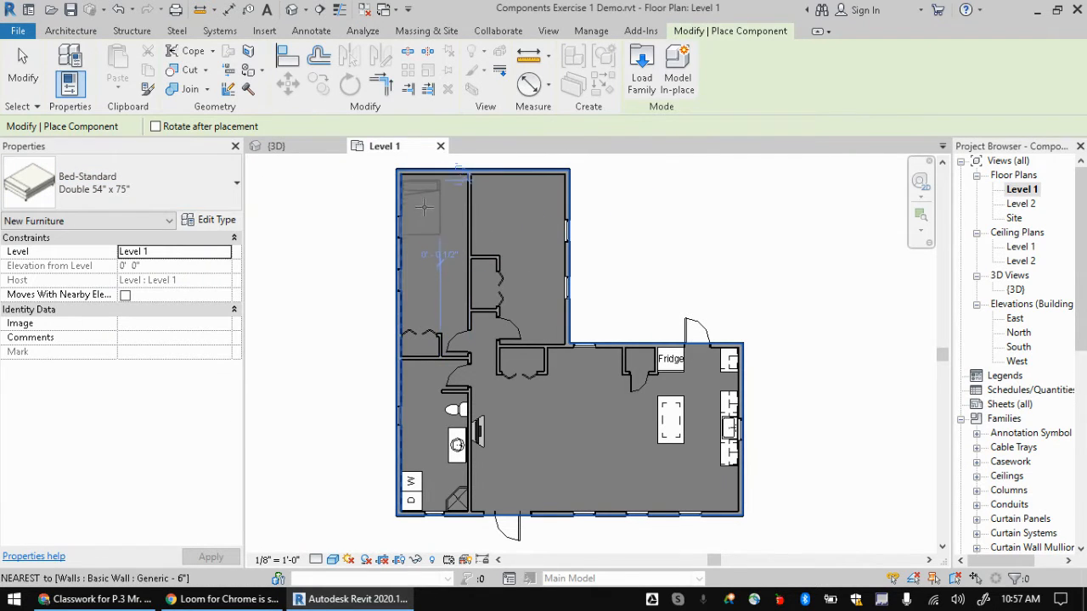
pyautogui.scroll(3, 426, 216)
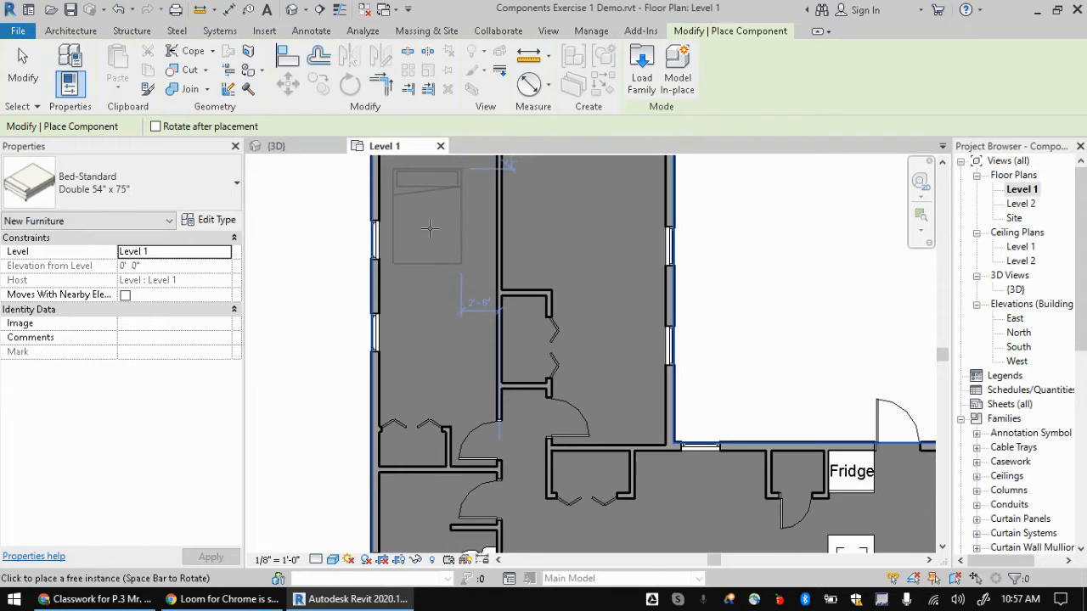
pyautogui.moveTo(430, 227); pyautogui.dragTo(415, 317, button='middle')
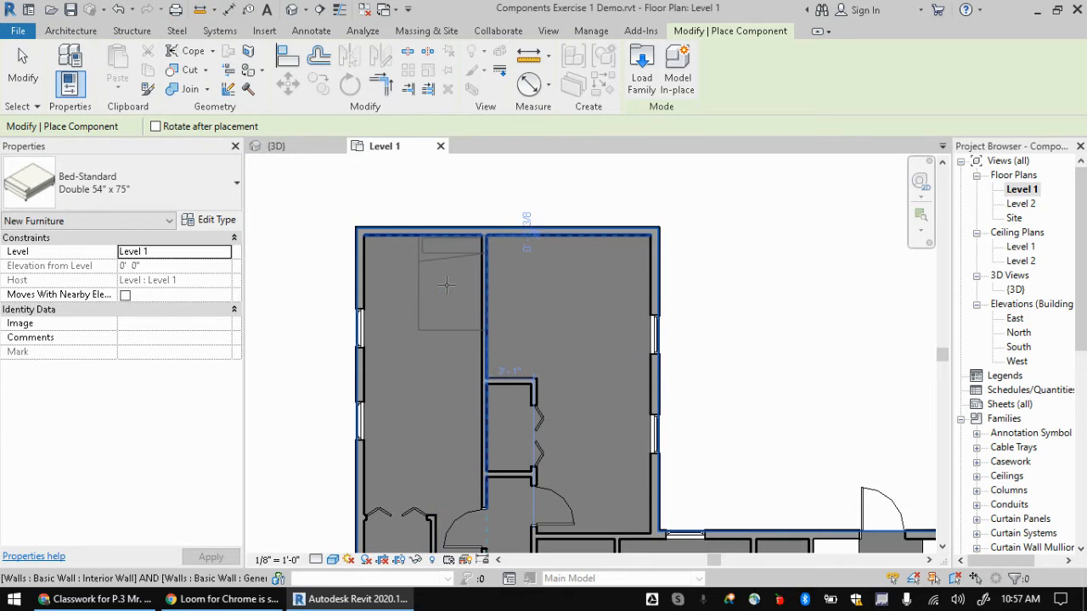
pyautogui.click(446, 285)
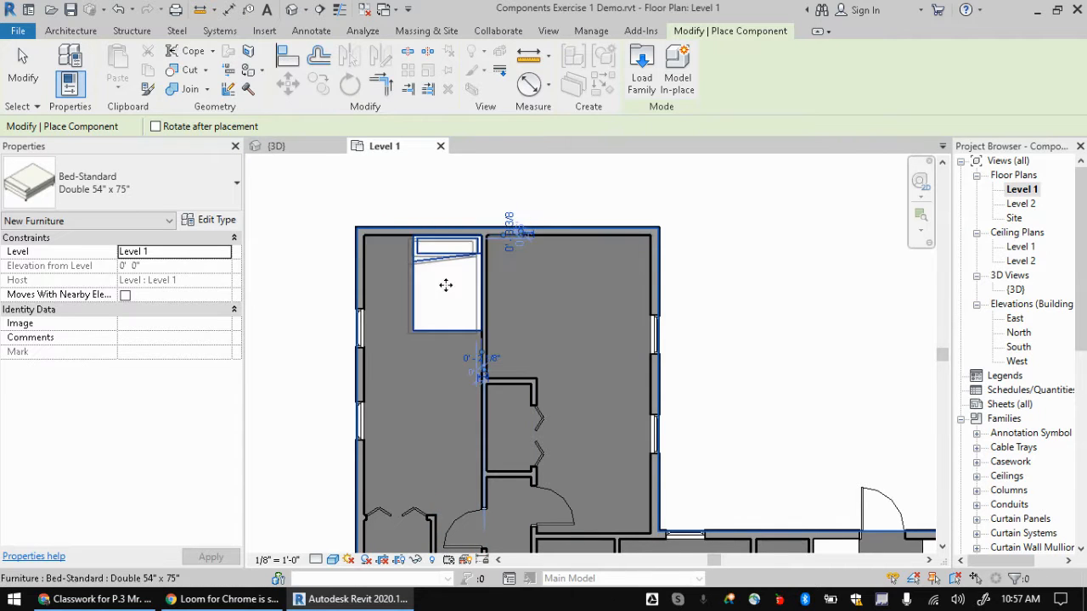
# - Switch to the King 78" x 80" bed type and place one in the east bedroom with its head against the north wall
pyautogui.click(219, 208)
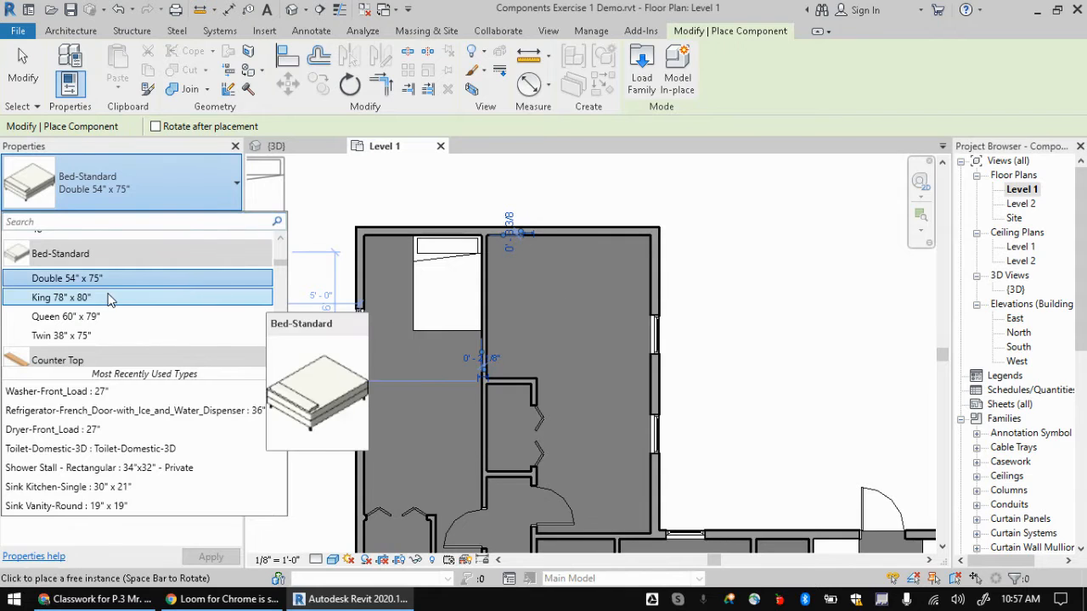
pyautogui.click(67, 297)
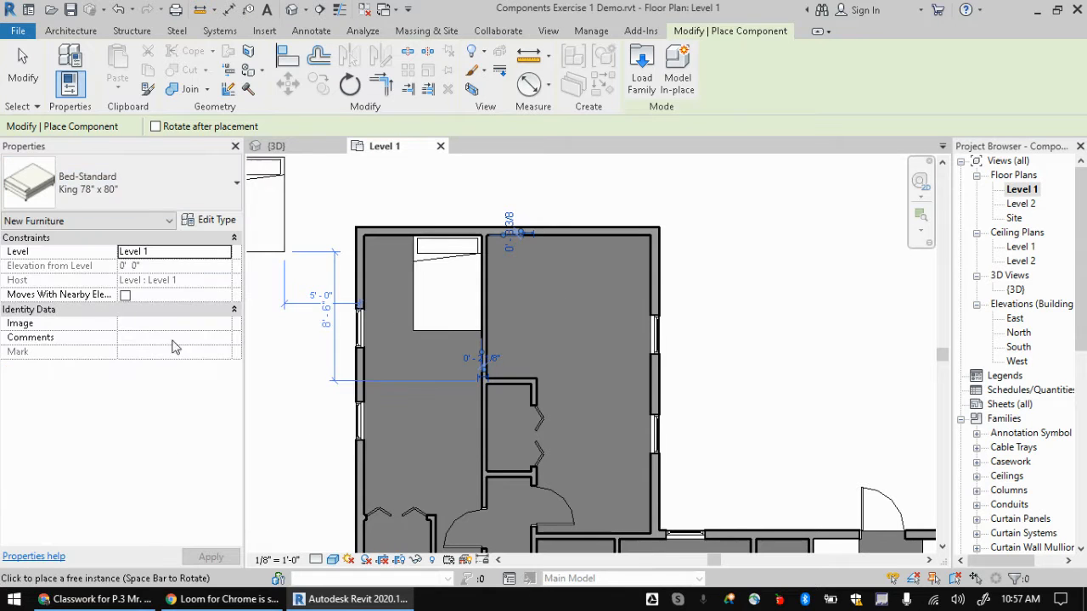
pyautogui.click(568, 291)
pyautogui.scroll(-1, 590, 339)
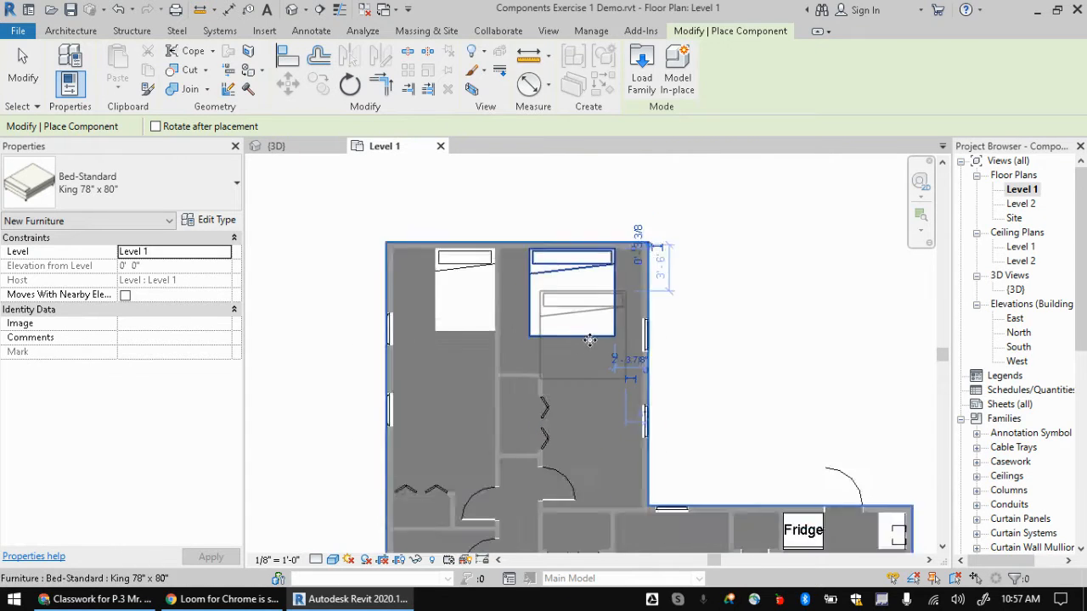
pyautogui.scroll(-2, 590, 340)
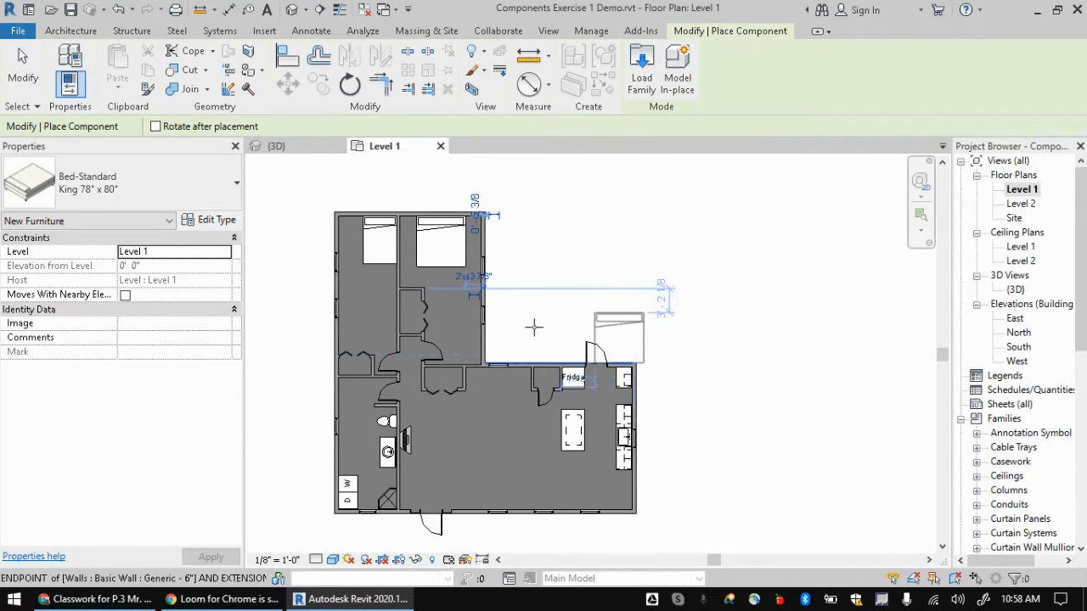
# - Start loading another family and go up from the Beds folder to the US Imperial library folder
pyautogui.click(197, 202)
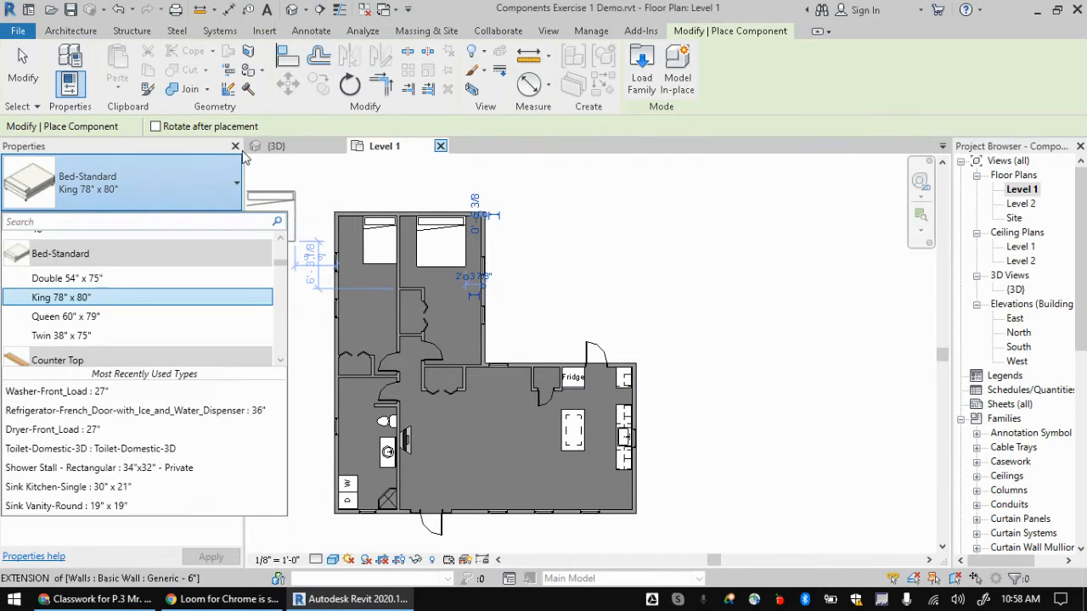
pyautogui.click(206, 182)
pyautogui.click(213, 180)
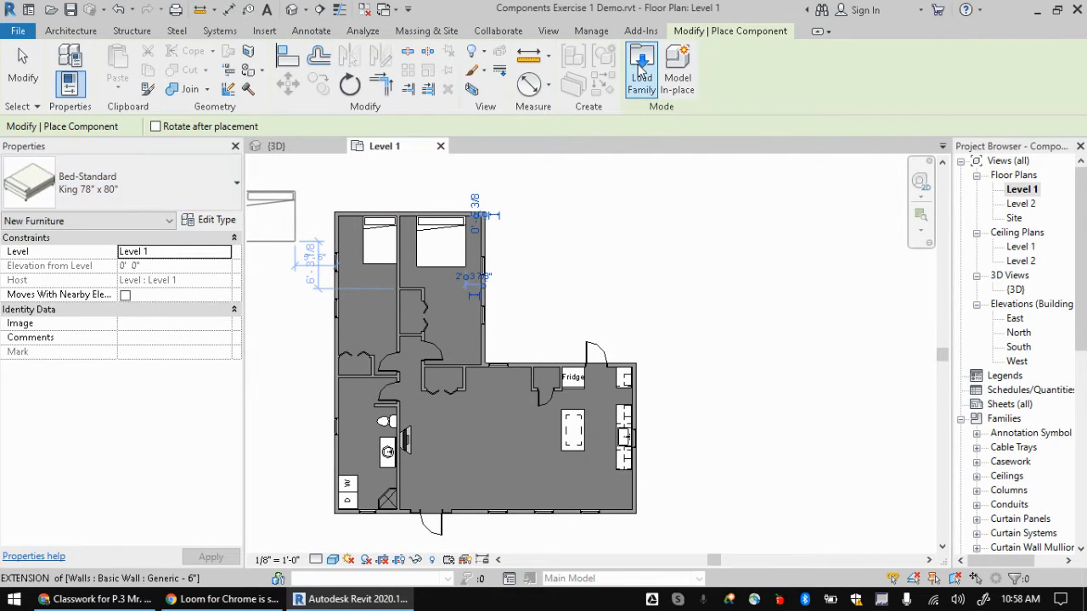
pyautogui.click(640, 71)
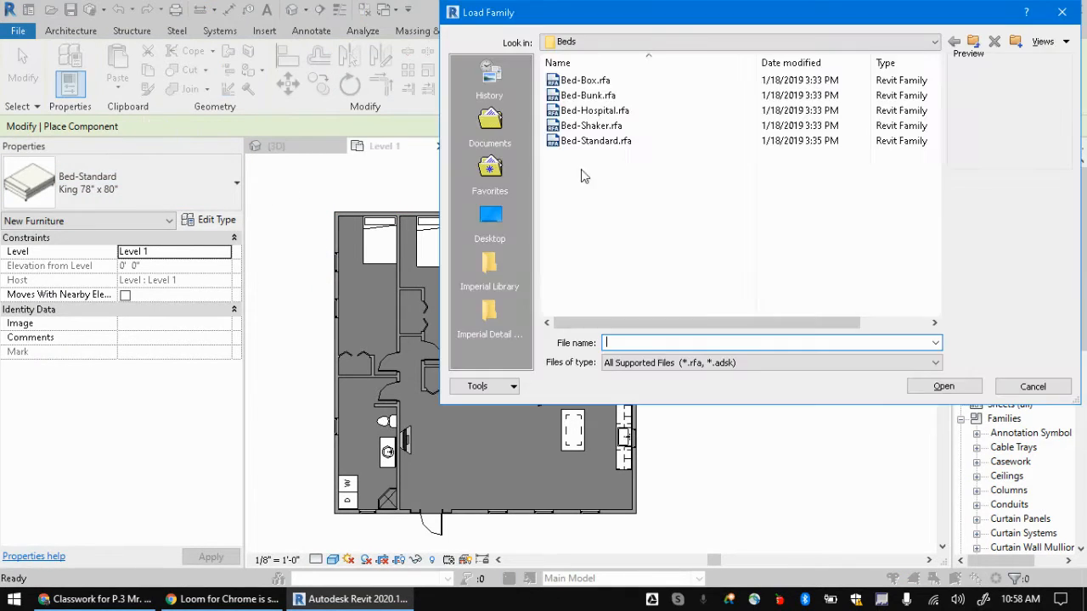
pyautogui.click(972, 41)
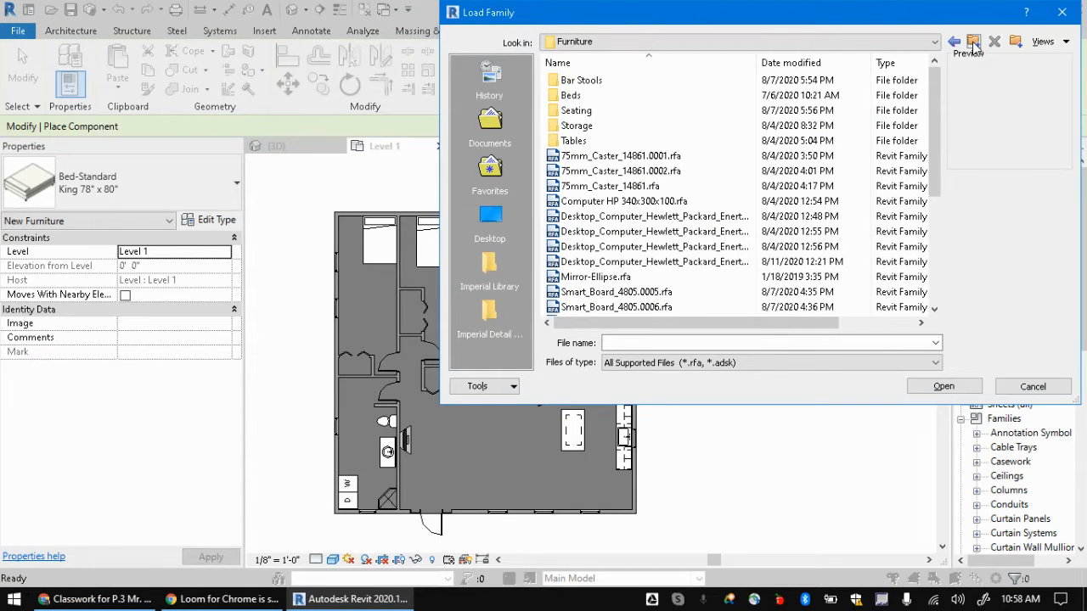
pyautogui.click(973, 42)
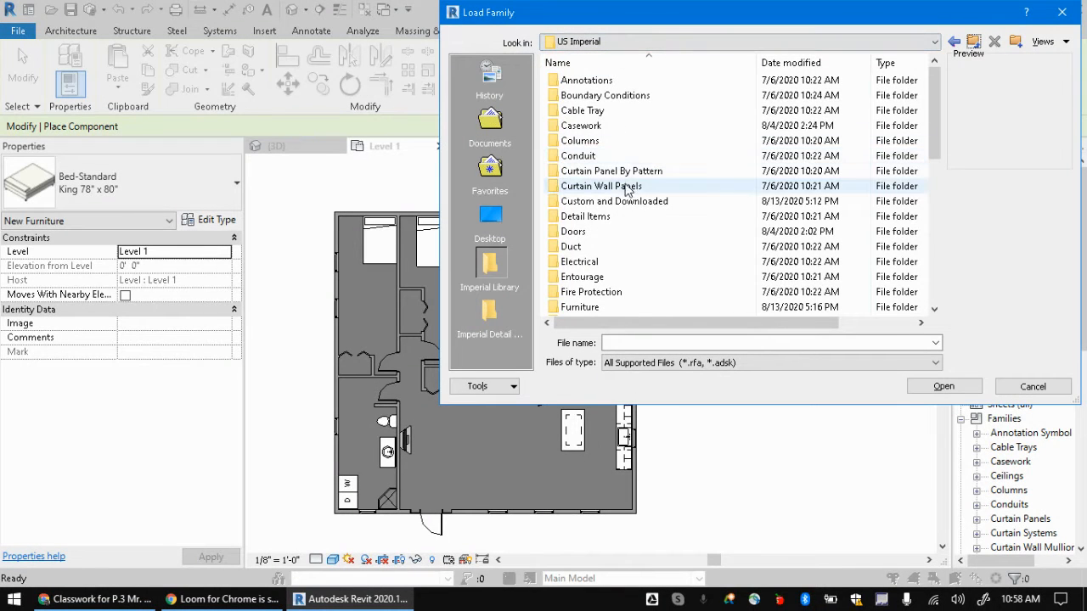
# - Look through the US Imperial library folders and open the Seating folder under Furniture
pyautogui.scroll(-3, 654, 223)
pyautogui.scroll(-5, 653, 223)
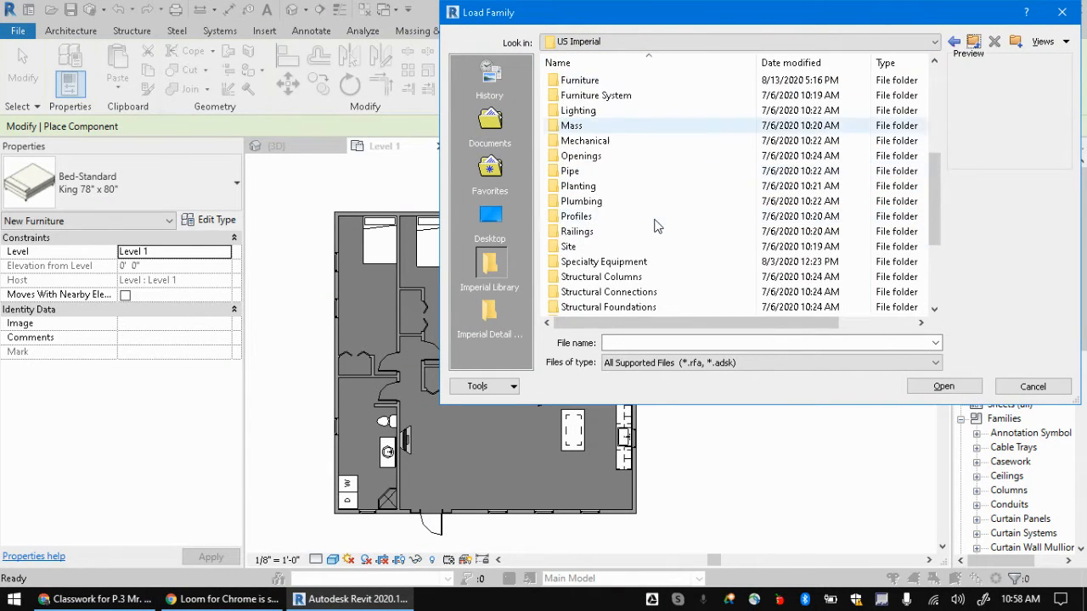
pyautogui.scroll(4, 645, 242)
pyautogui.scroll(4, 643, 243)
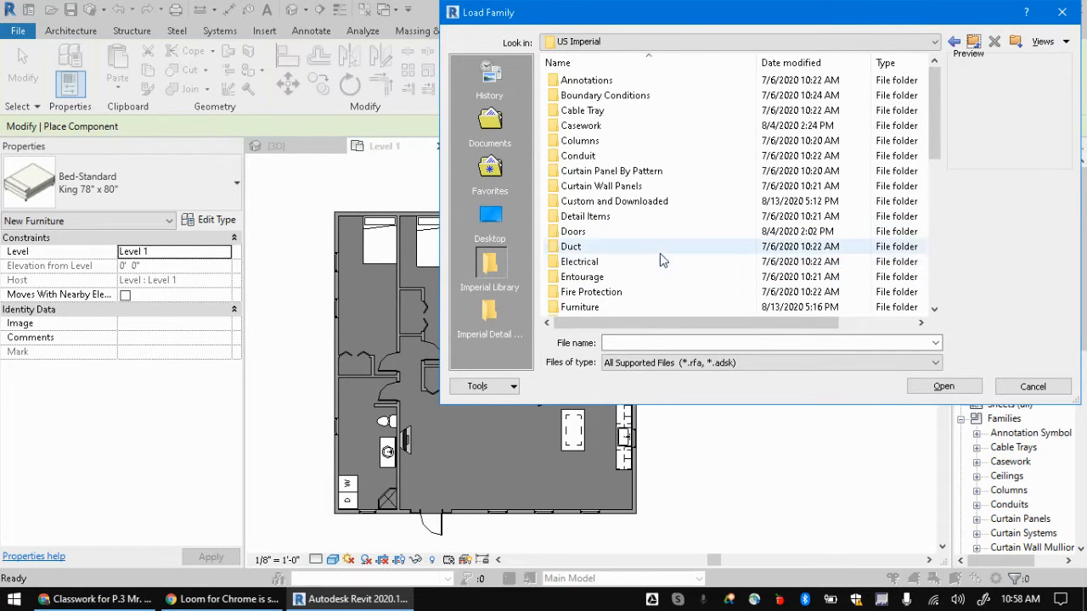
pyautogui.scroll(-1, 607, 238)
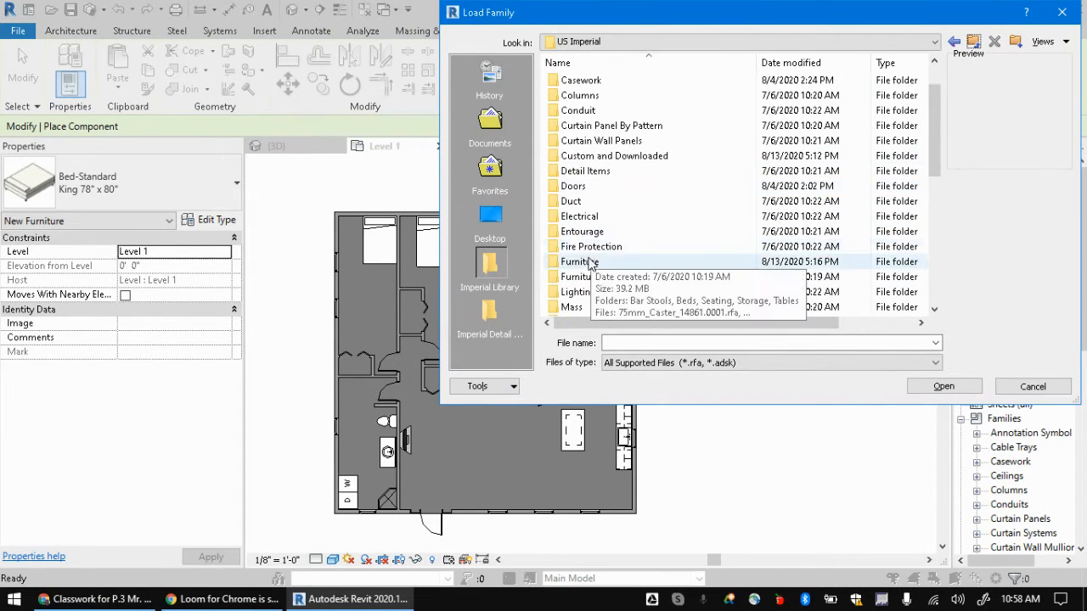
pyautogui.doubleClick(588, 263)
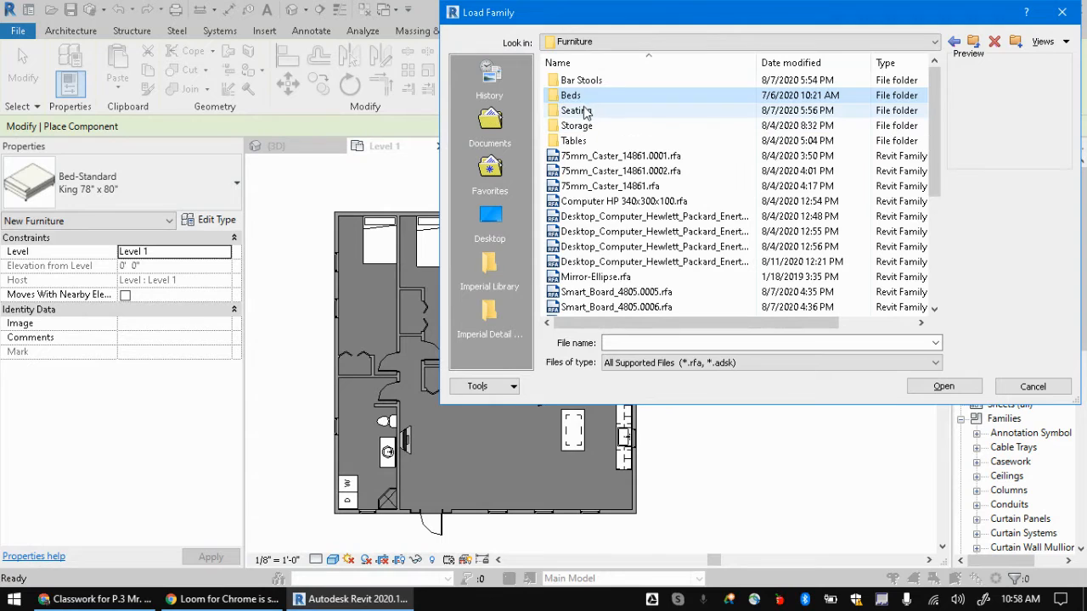
pyautogui.click(584, 111)
pyautogui.doubleClick(583, 110)
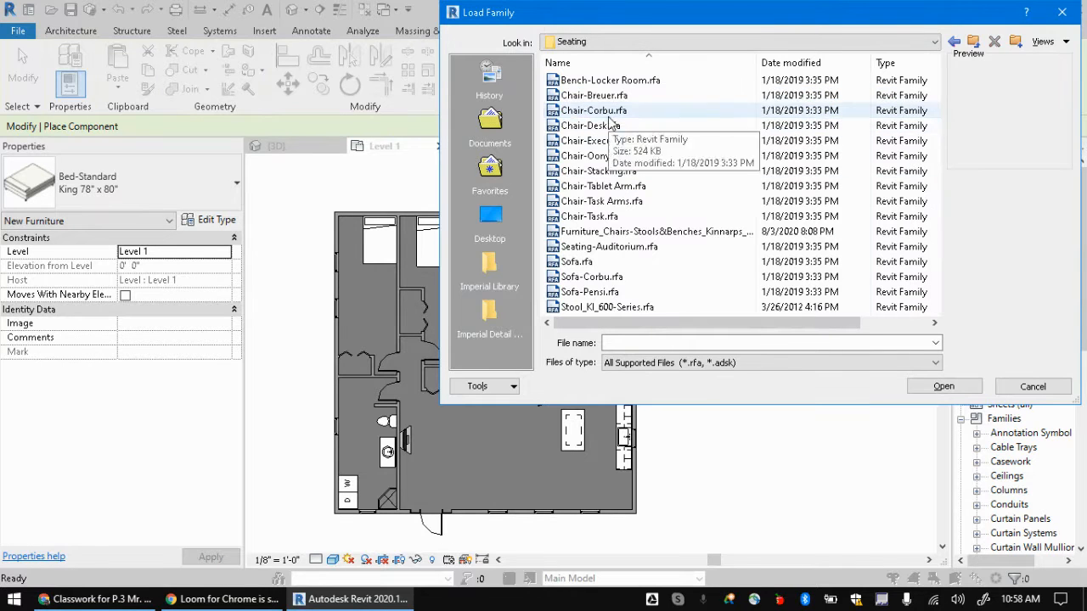
# - Preview the chair and sofa families one after another in the Seating folder
pyautogui.click(608, 116)
pyautogui.press('Down')
pyautogui.press('Down')
pyautogui.press('Down')
pyautogui.press('Down')
pyautogui.press('Down')
pyautogui.press('Down')
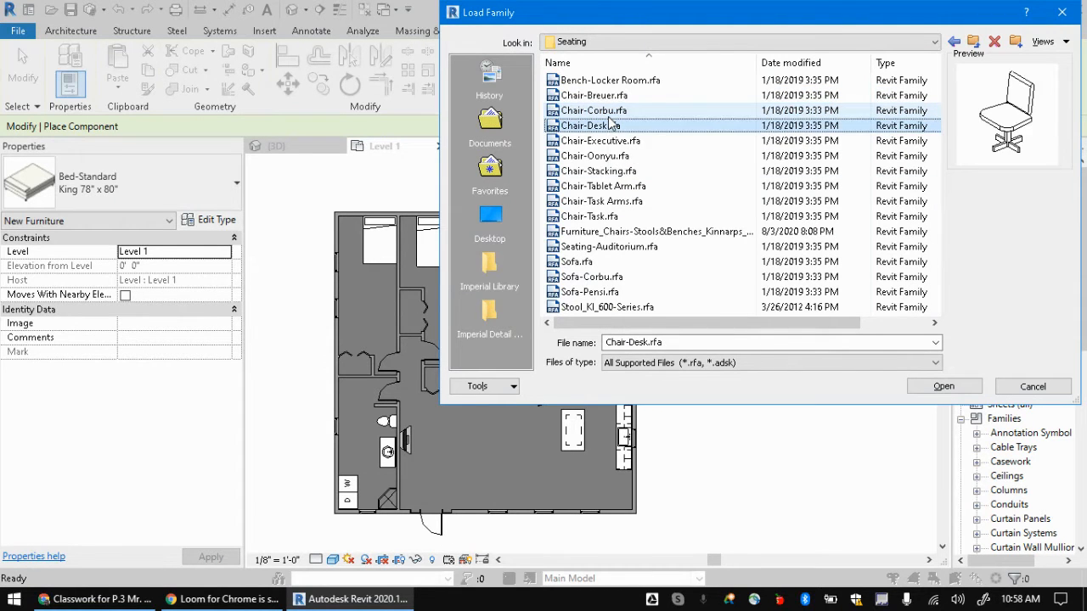
pyautogui.press('Down')
pyautogui.press('Down')
pyautogui.press('Down')
pyautogui.press('Down')
pyautogui.press('Down')
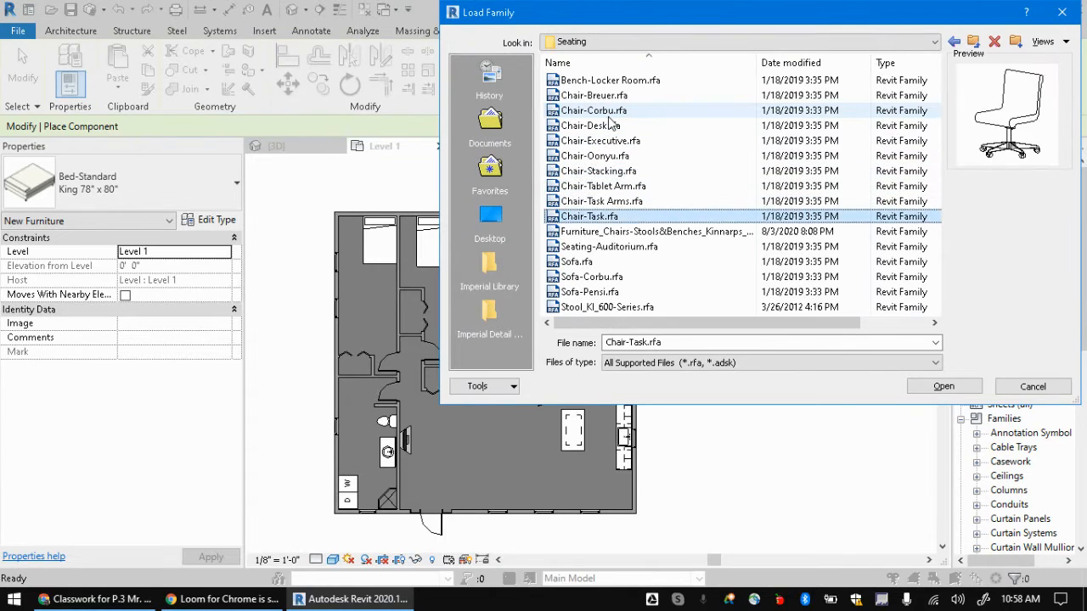
pyautogui.press('Down')
pyautogui.press('Up')
pyautogui.press('Up')
pyautogui.press('Up')
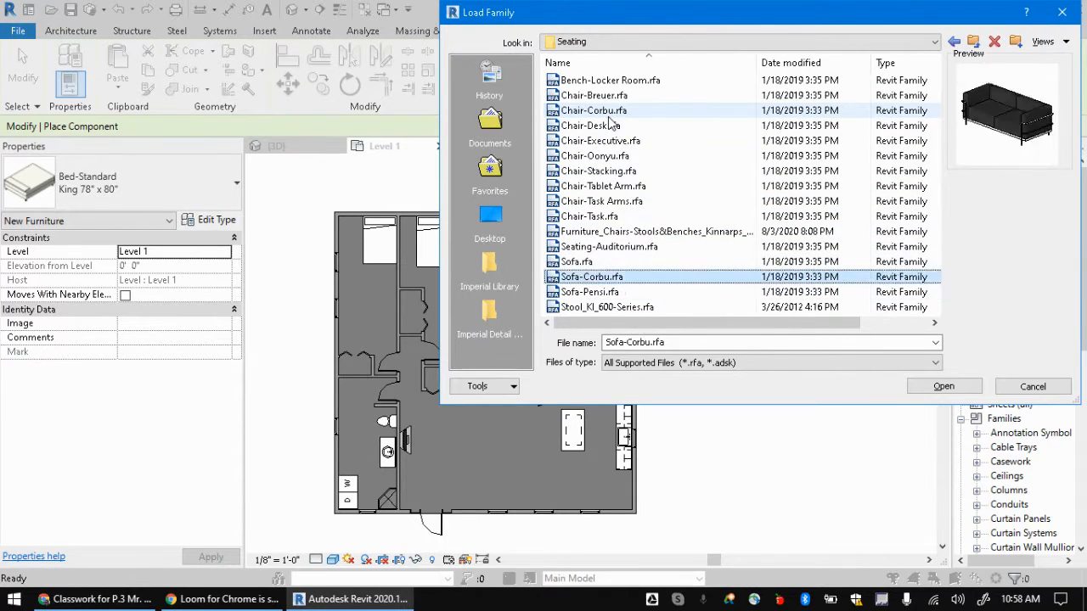
pyautogui.press('Down')
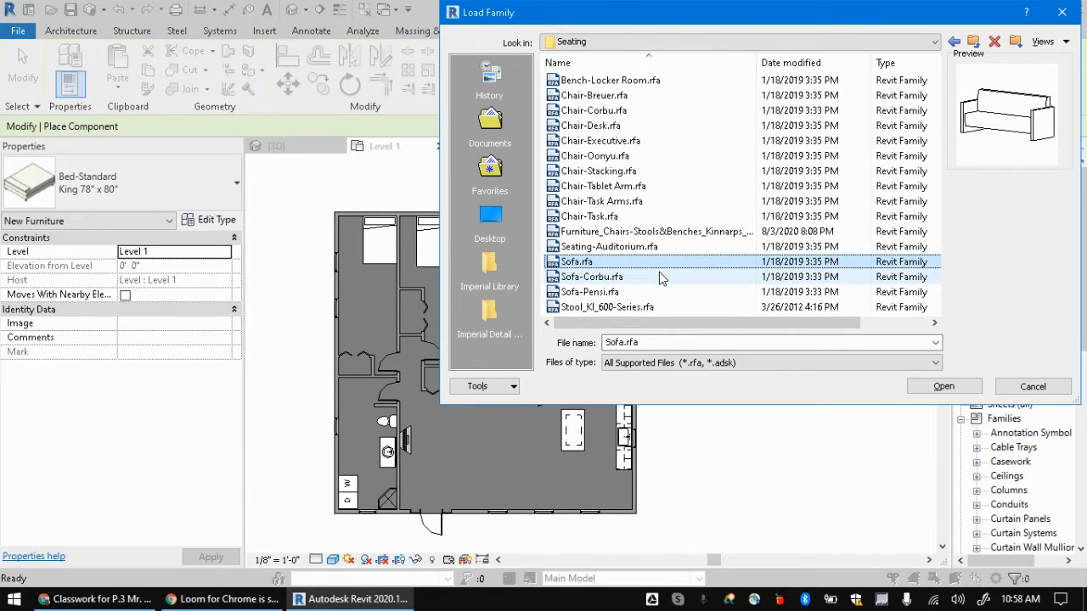
# - Compare the previews of Sofa, Sofa-Corbu and Sofa-Pensi and load Sofa.rfa
pyautogui.click(662, 274)
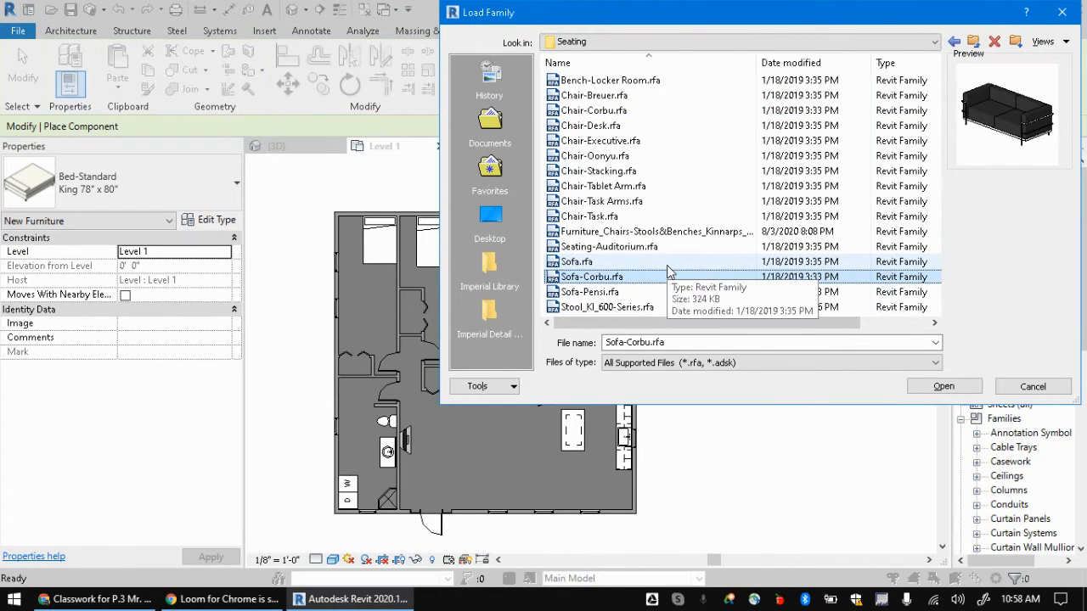
pyautogui.click(667, 268)
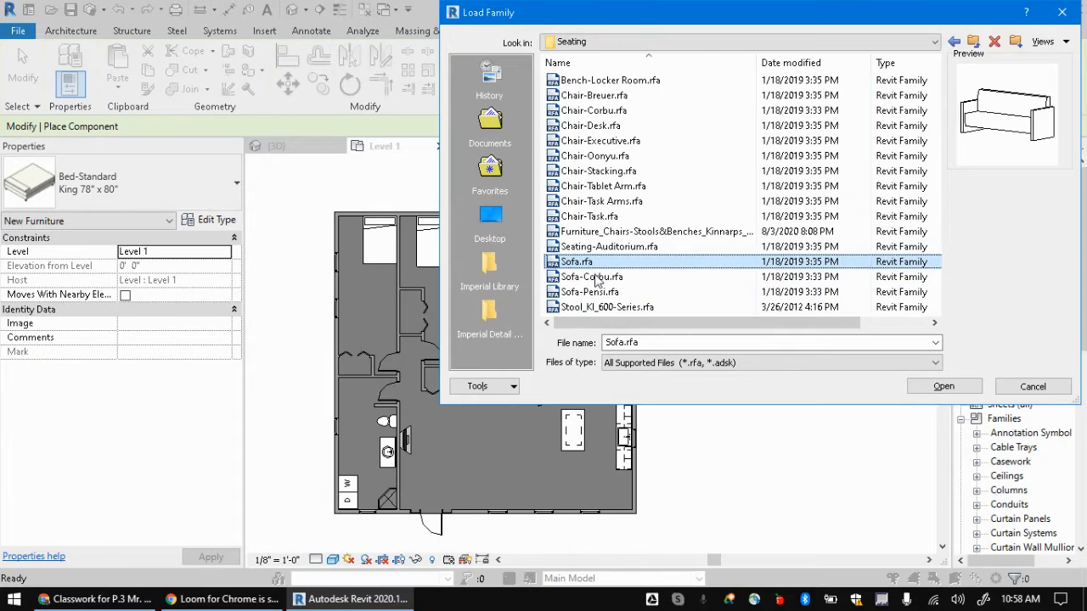
pyautogui.click(604, 281)
pyautogui.click(618, 292)
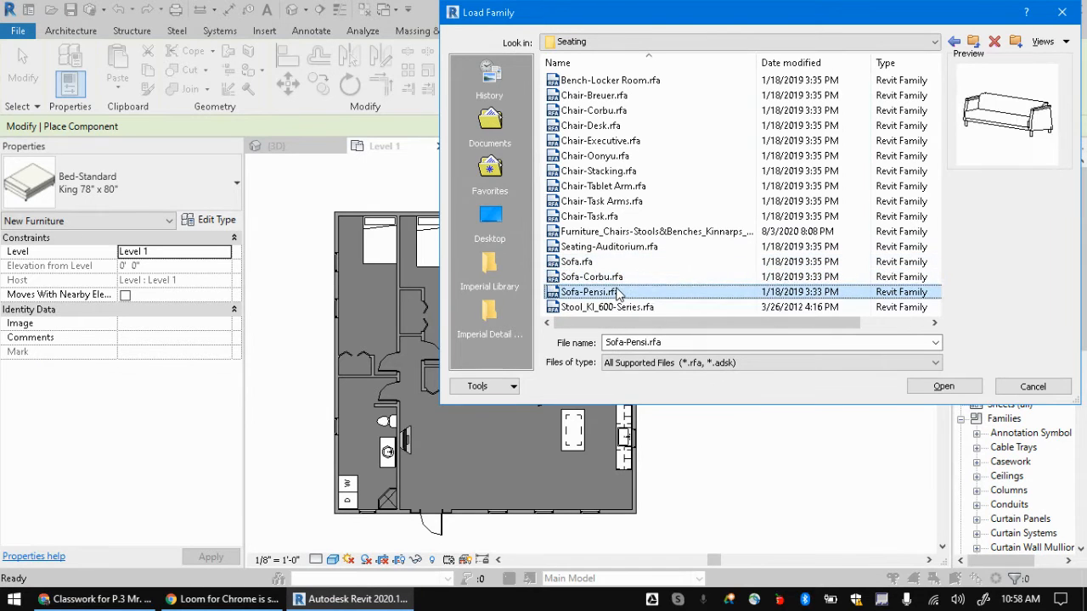
pyautogui.click(618, 262)
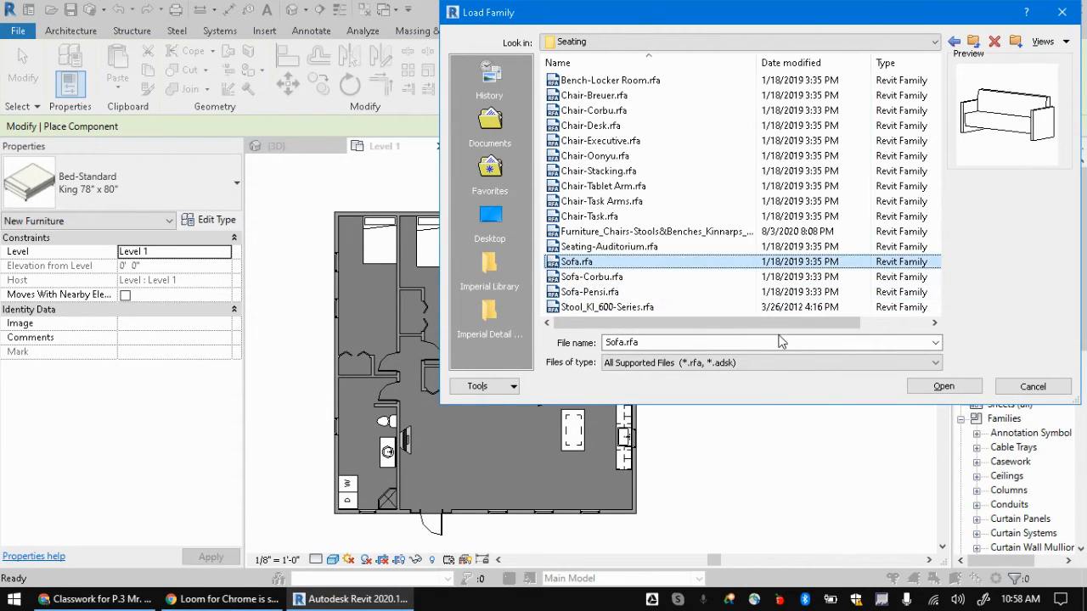
pyautogui.click(944, 386)
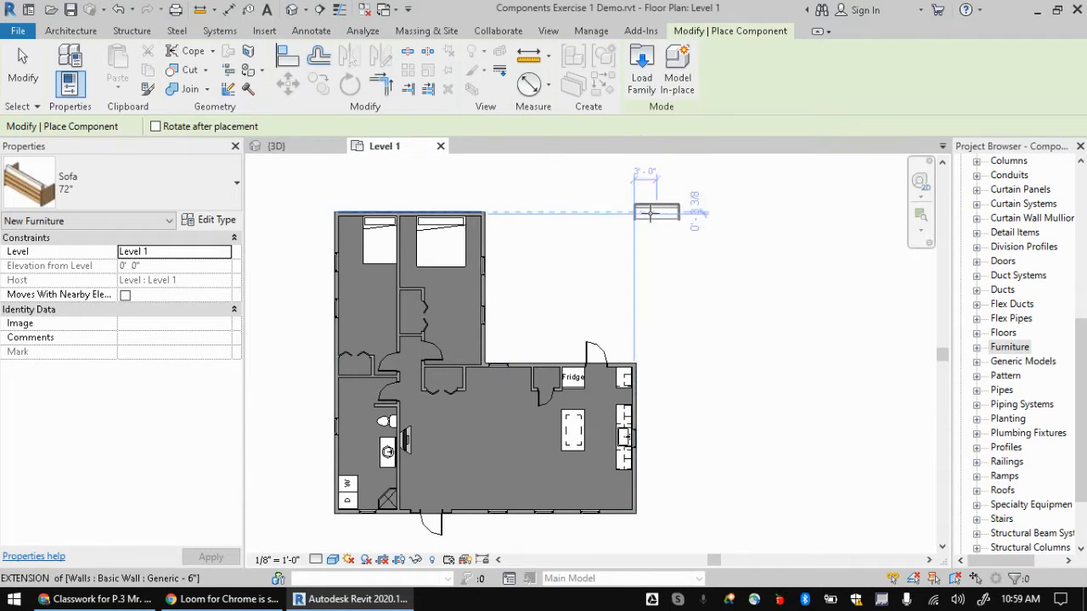
# - Check the available sofa types, keep the 72" type and place one sofa outside the building, northeast of the kitchen
pyautogui.click(199, 188)
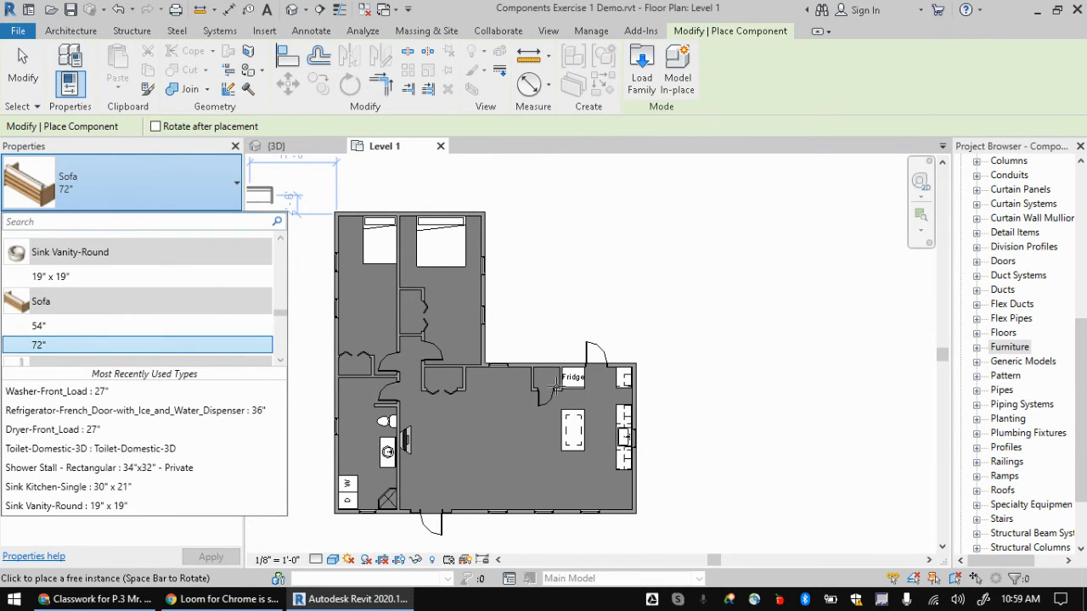
pyautogui.click(746, 271)
pyautogui.click(747, 270)
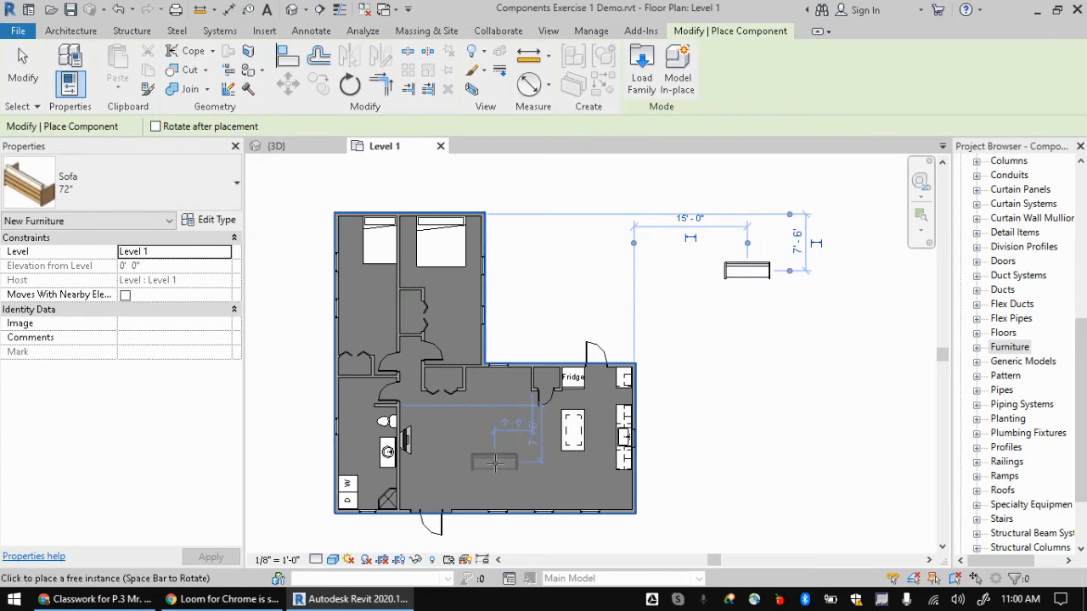
# - Rotate the 72" sofa to face the TV stand and place it in the living room, lined up with the stand
pyautogui.scroll(1, 493, 468)
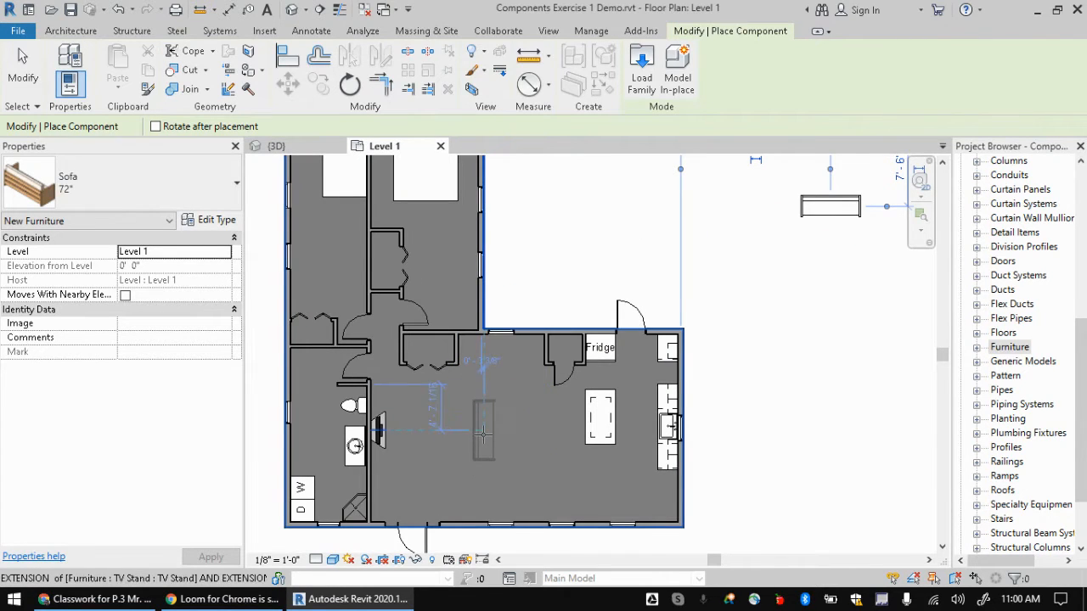
pyautogui.press('space')
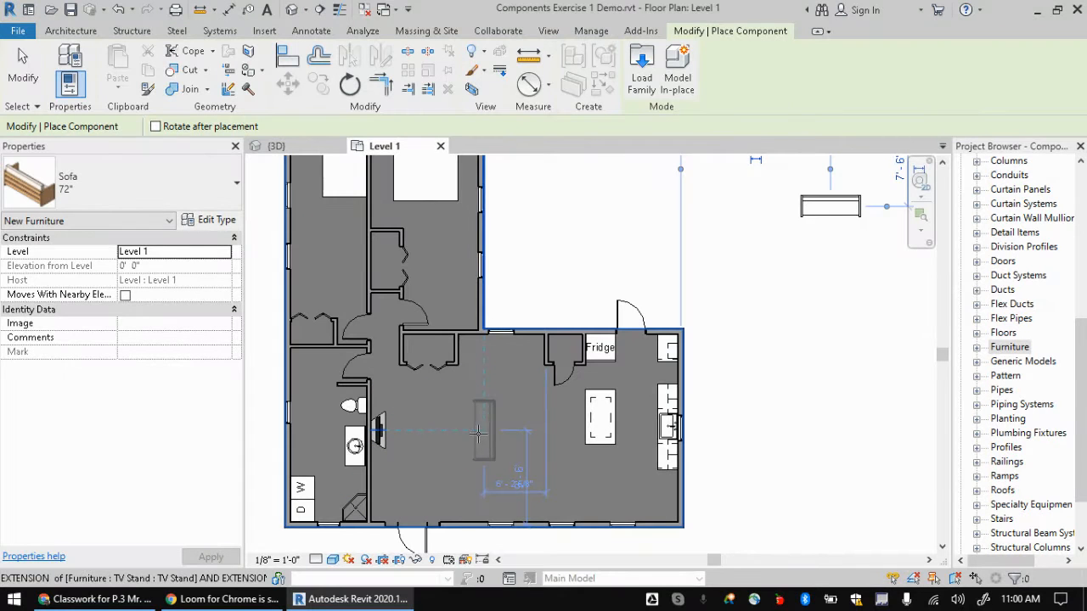
pyautogui.press('space')
pyautogui.scroll(1, 471, 440)
pyautogui.scroll(1, 467, 441)
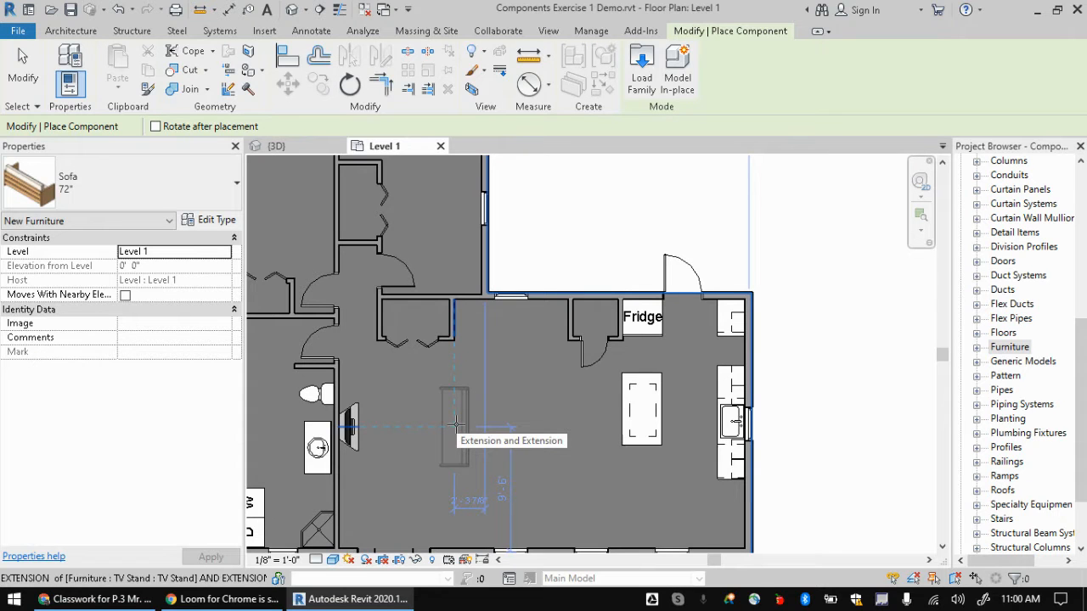
pyautogui.click(475, 424)
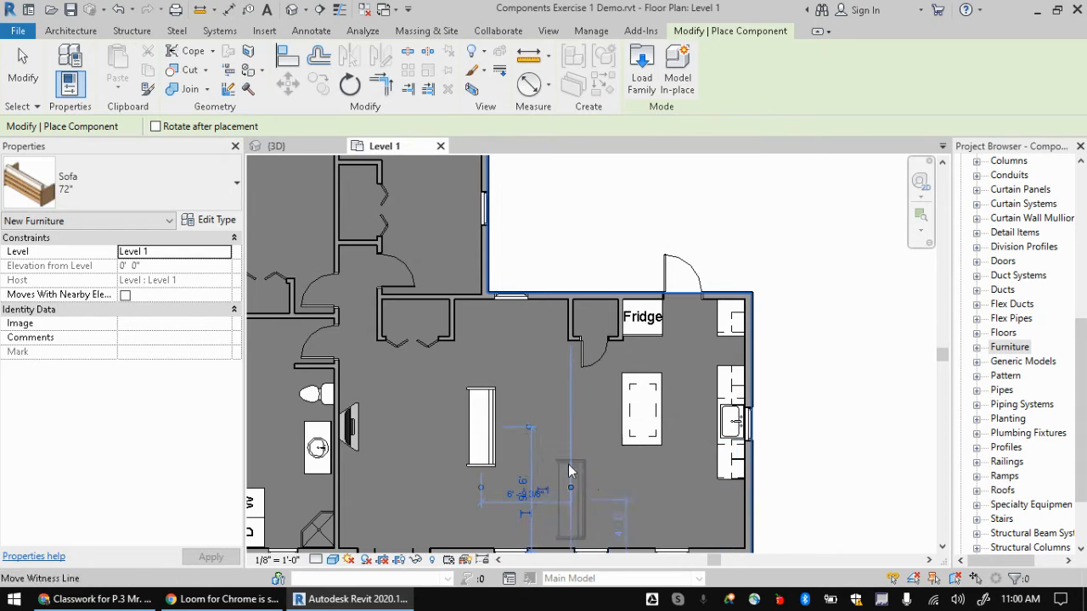
# - End sofa placement and delete the spare 72" sofa outside the building, northeast of the kitchen
pyautogui.scroll(-3, 665, 393)
pyautogui.moveTo(740, 241); pyautogui.dragTo(577, 261, button='middle')
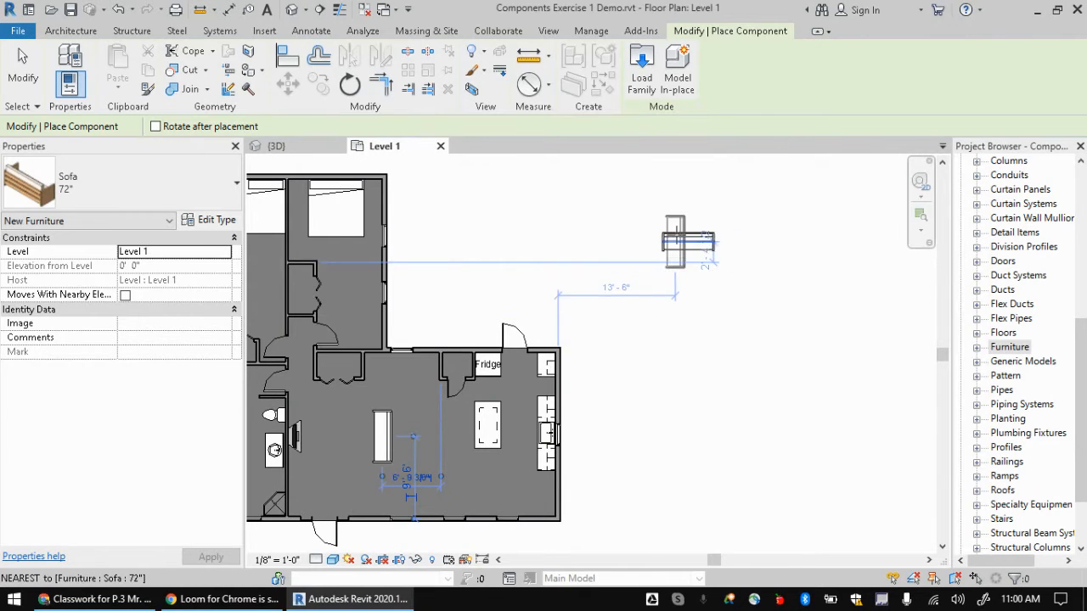
pyautogui.click(664, 246)
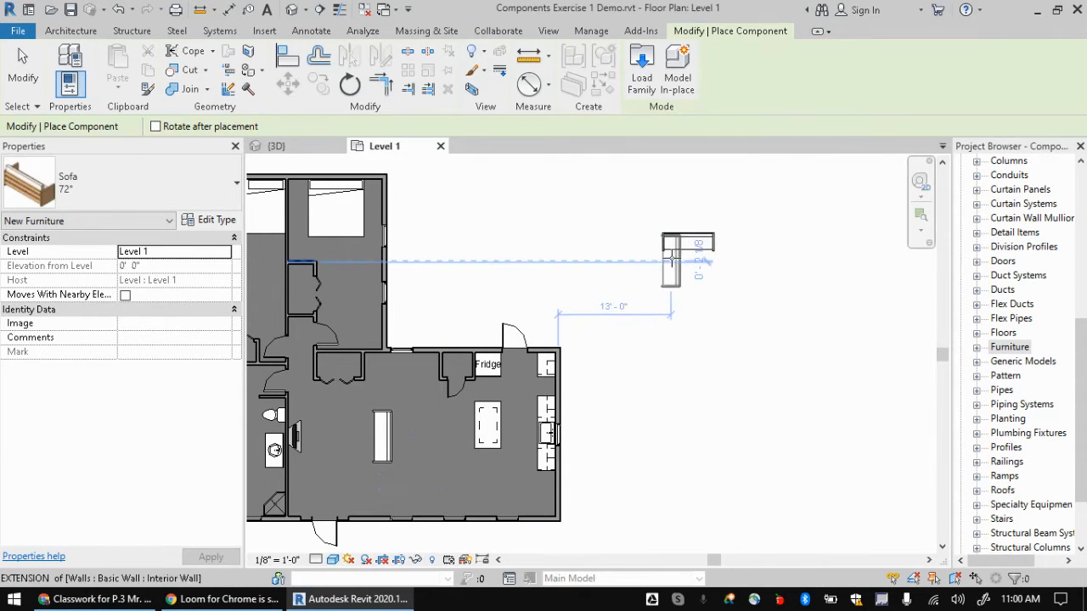
pyautogui.press('Escape')
pyautogui.press('Escape')
pyautogui.click(686, 246)
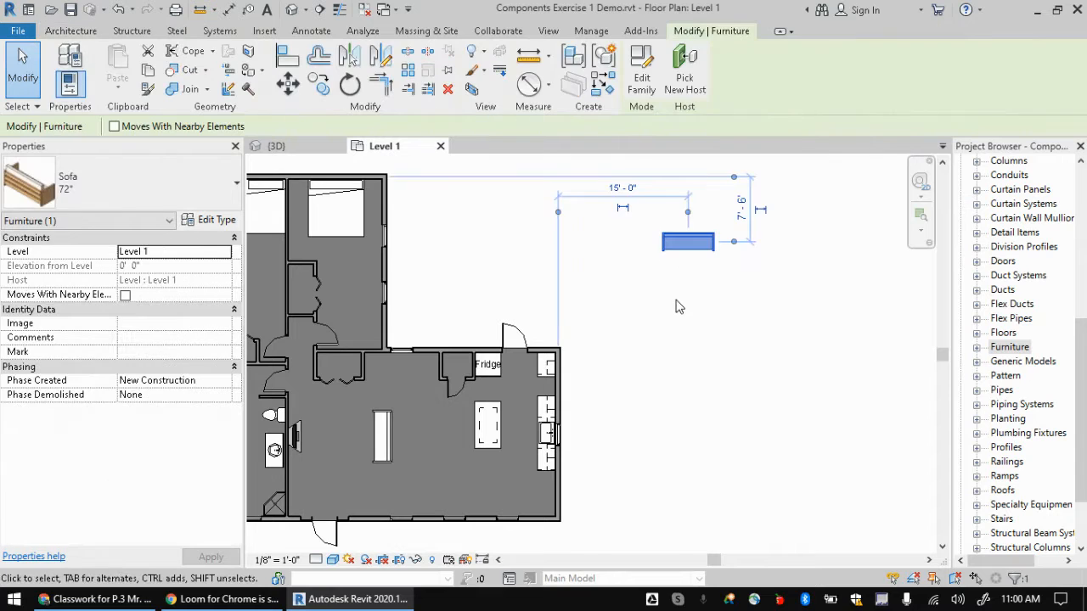
pyautogui.press('Delete')
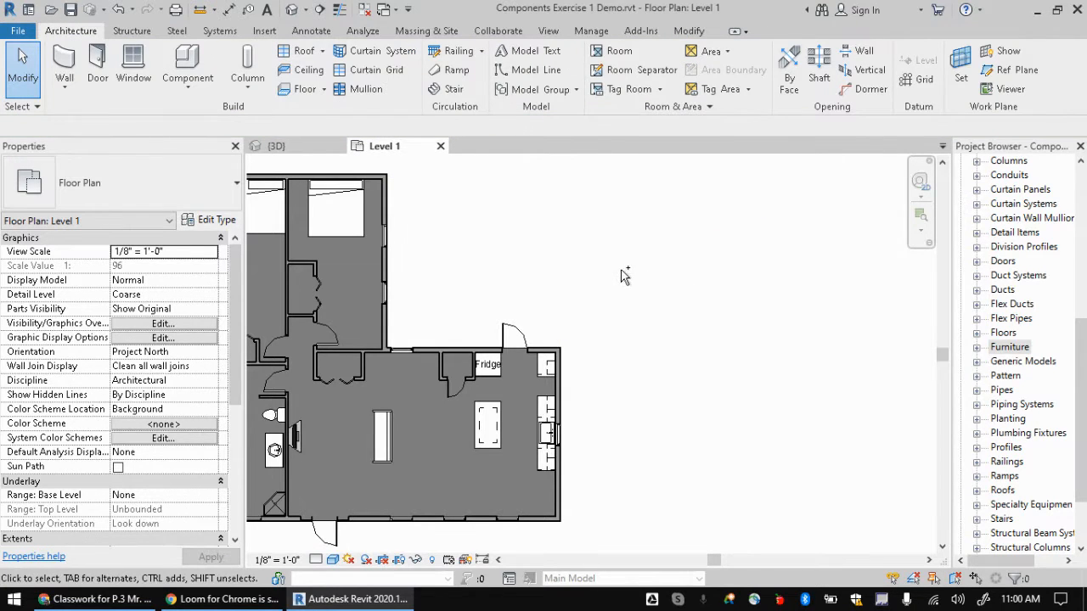
pyautogui.click(689, 244)
pyautogui.press('Delete')
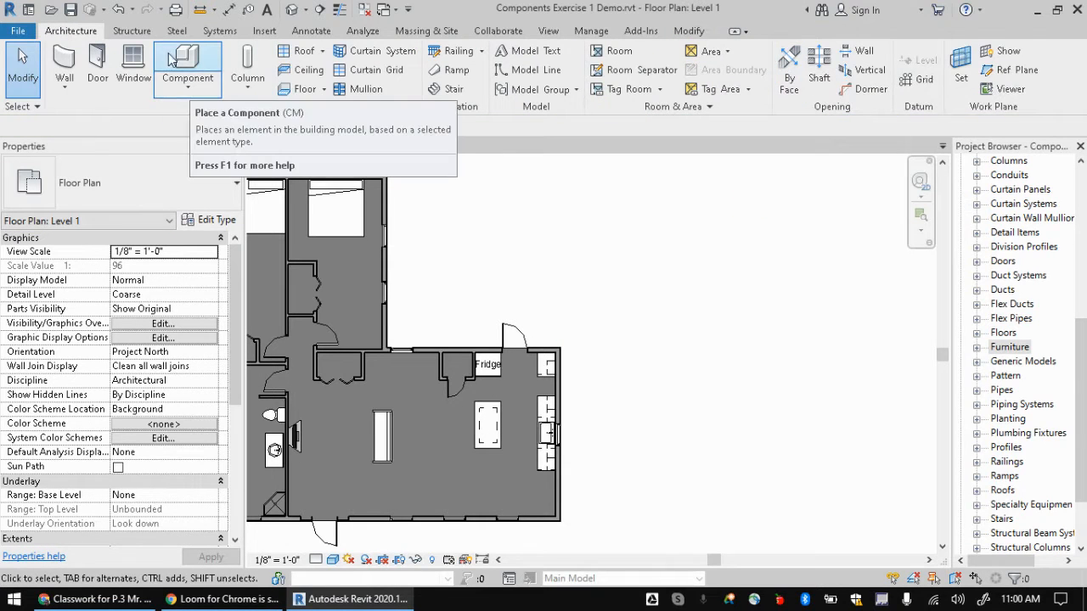
# - Start loading another component family and browse the US Imperial library to Specialty Equipment > Domestic > Mid-Range
pyautogui.moveTo(590, 355); pyautogui.dragTo(743, 347, button='middle')
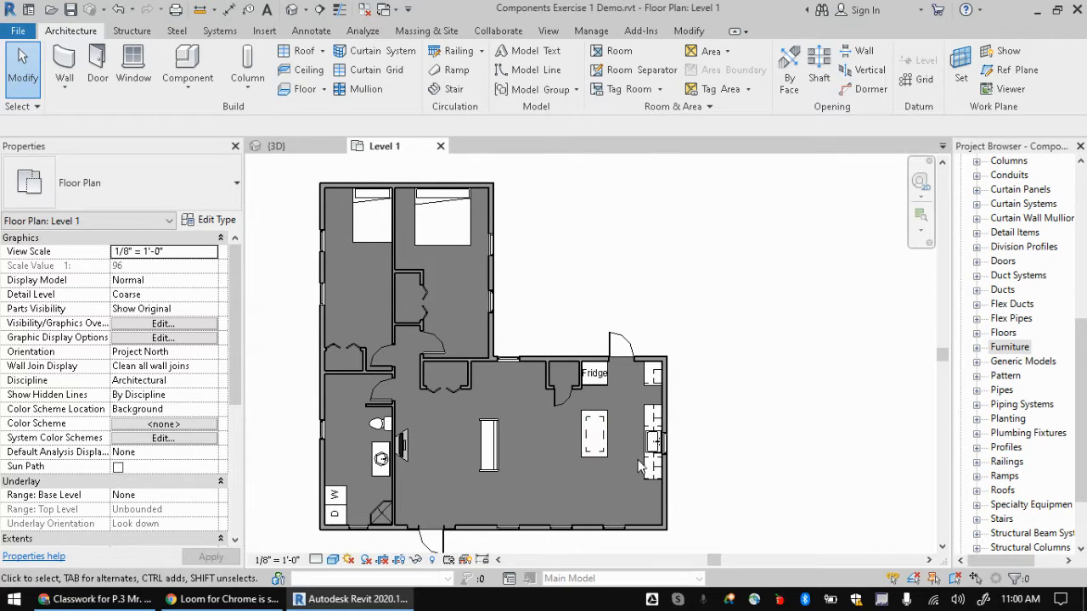
pyautogui.scroll(3, 652, 398)
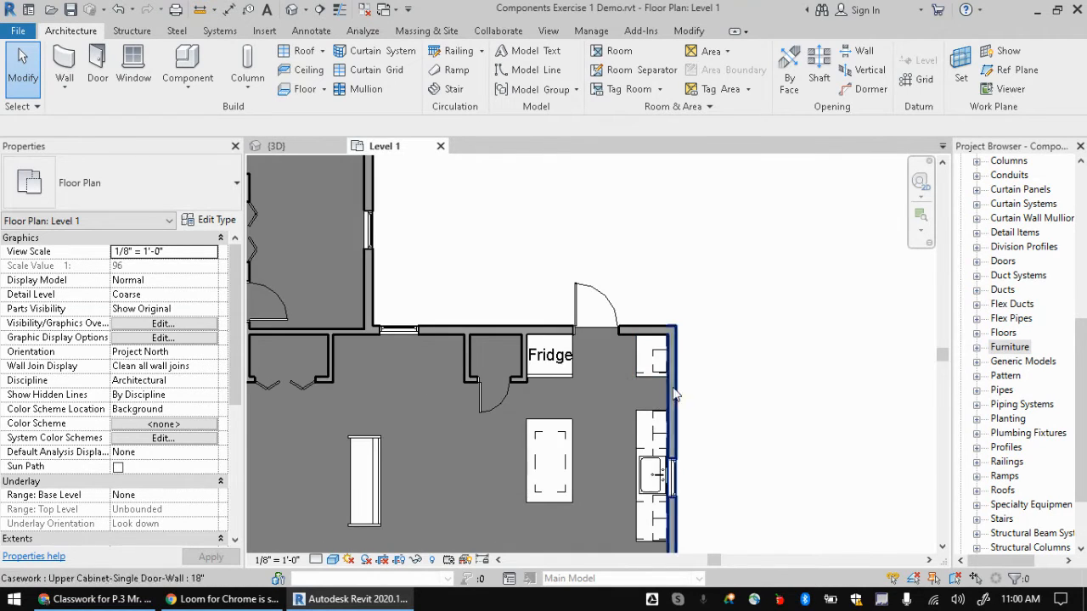
pyautogui.scroll(-3, 458, 374)
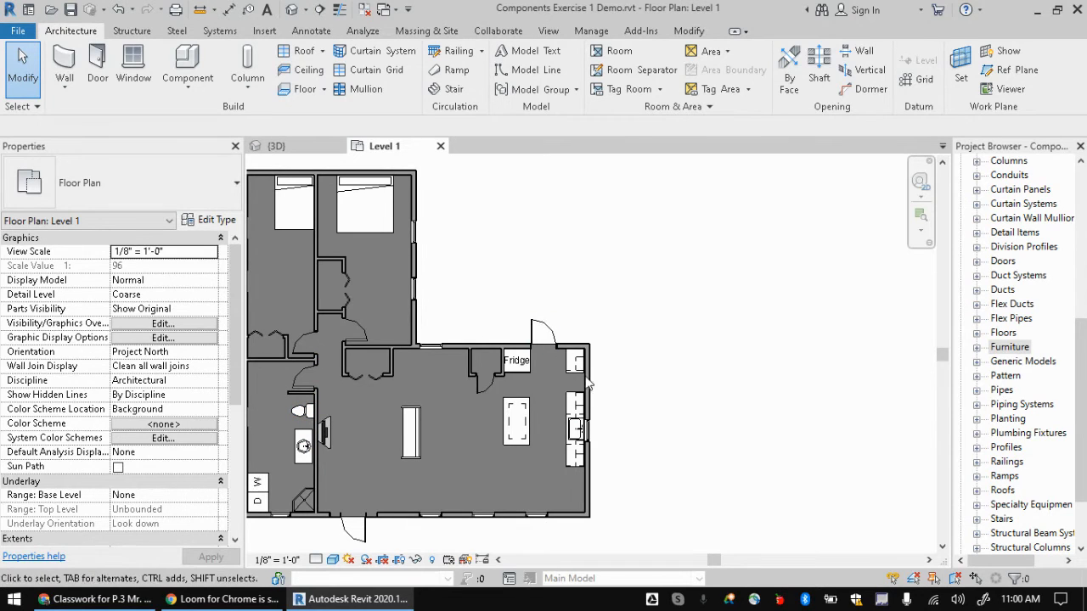
pyautogui.moveTo(555, 298); pyautogui.dragTo(620, 301, button='middle')
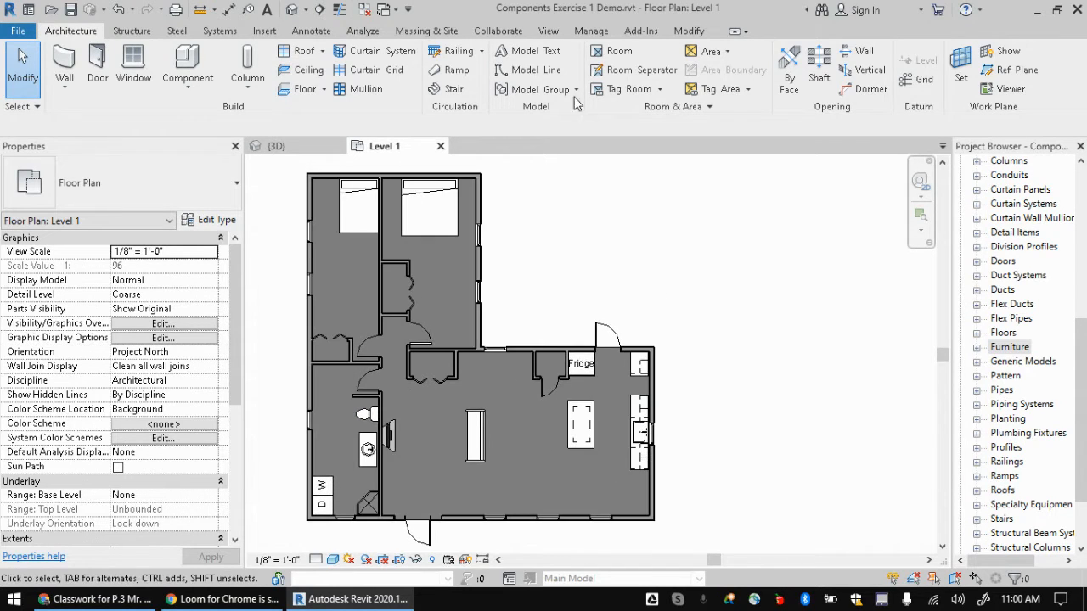
pyautogui.click(189, 61)
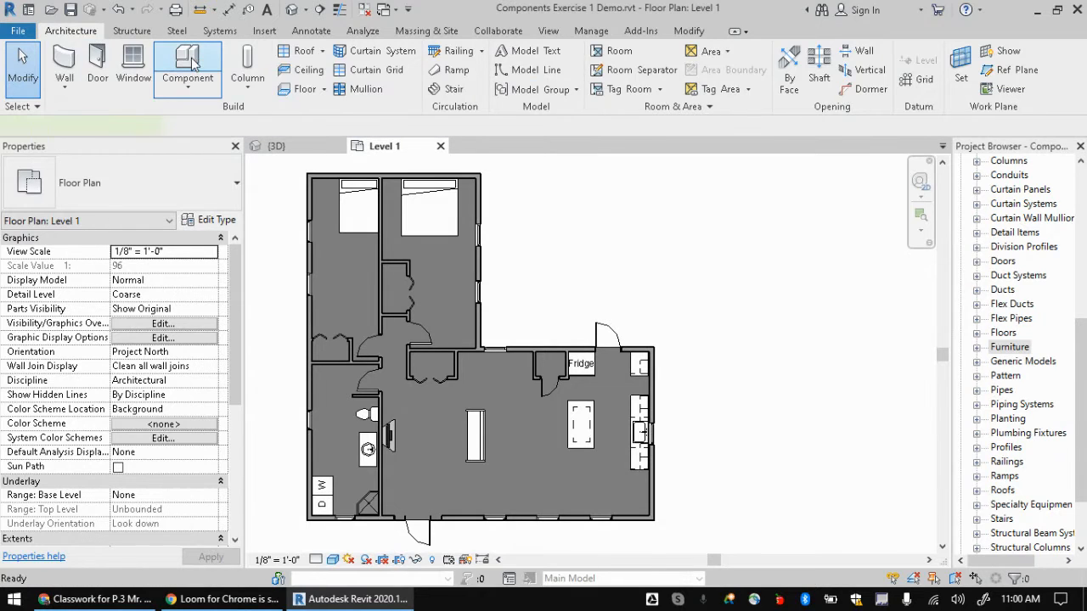
pyautogui.click(641, 68)
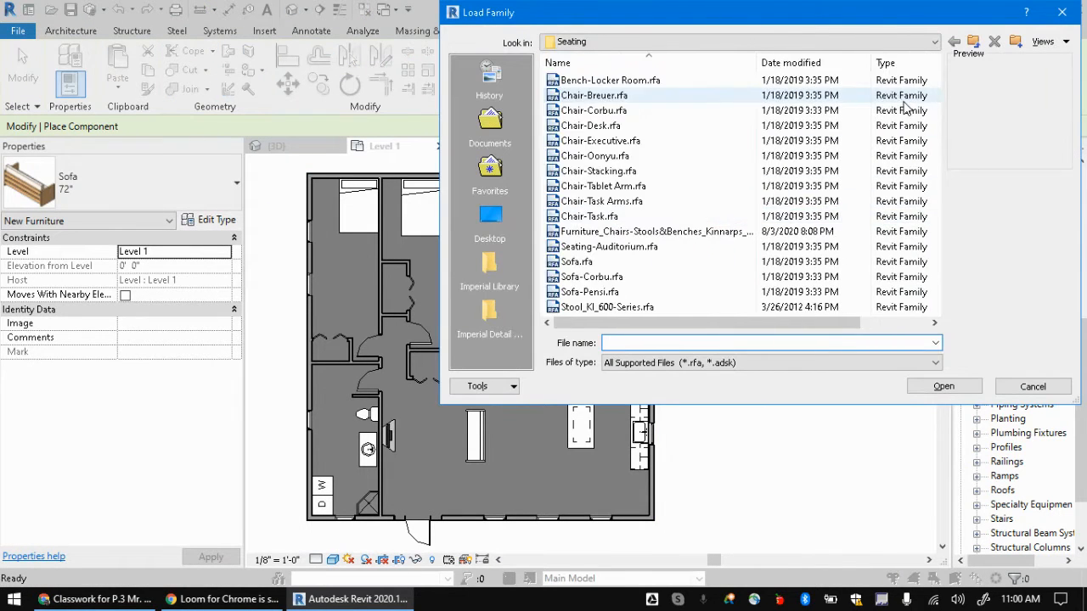
pyautogui.click(490, 270)
pyautogui.scroll(-6, 711, 169)
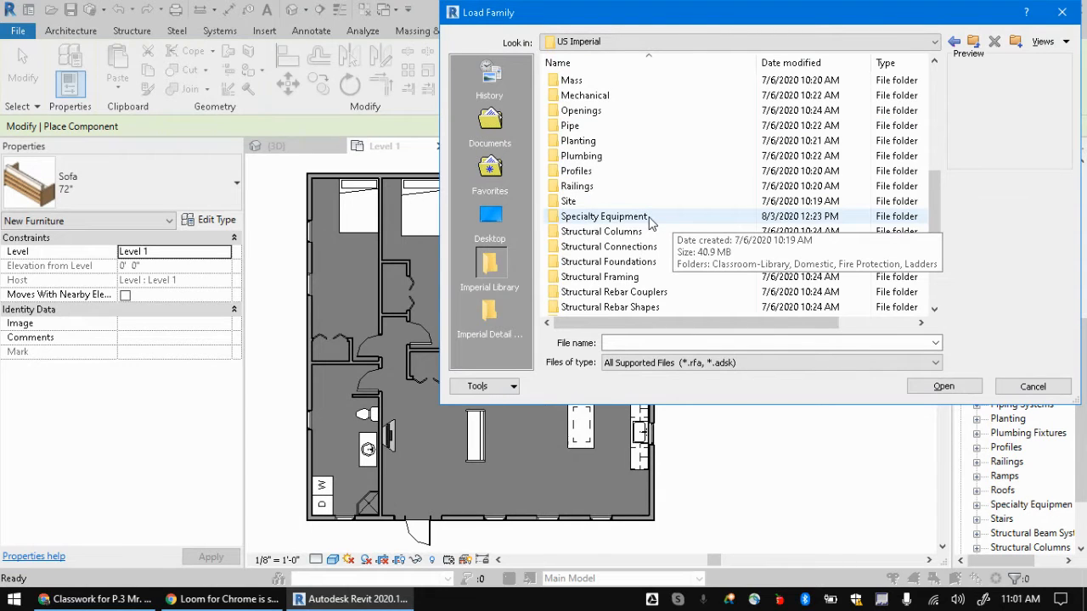
pyautogui.doubleClick(650, 223)
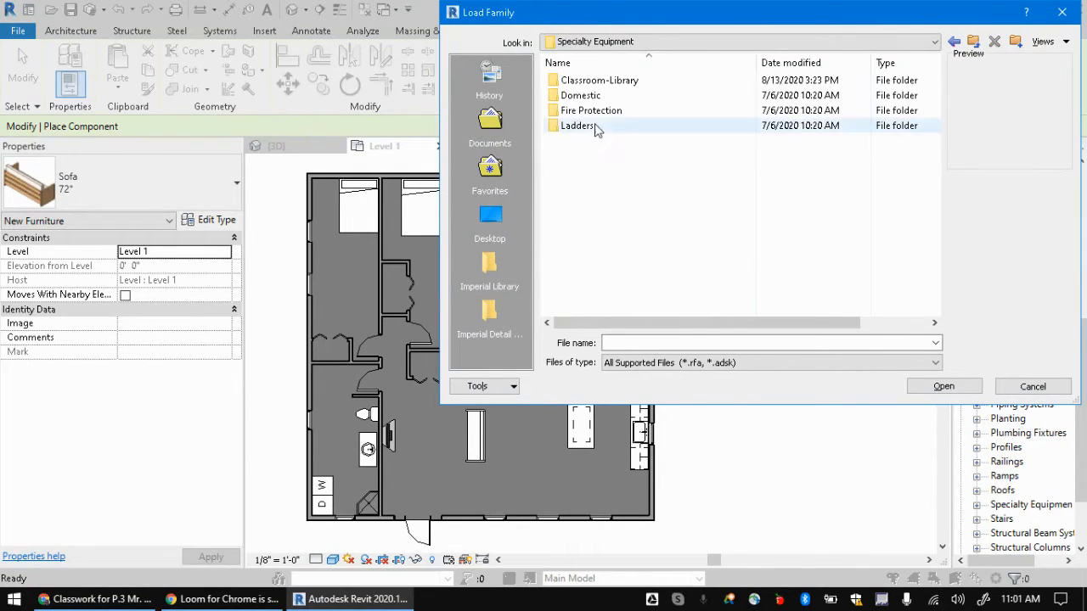
pyautogui.doubleClick(581, 97)
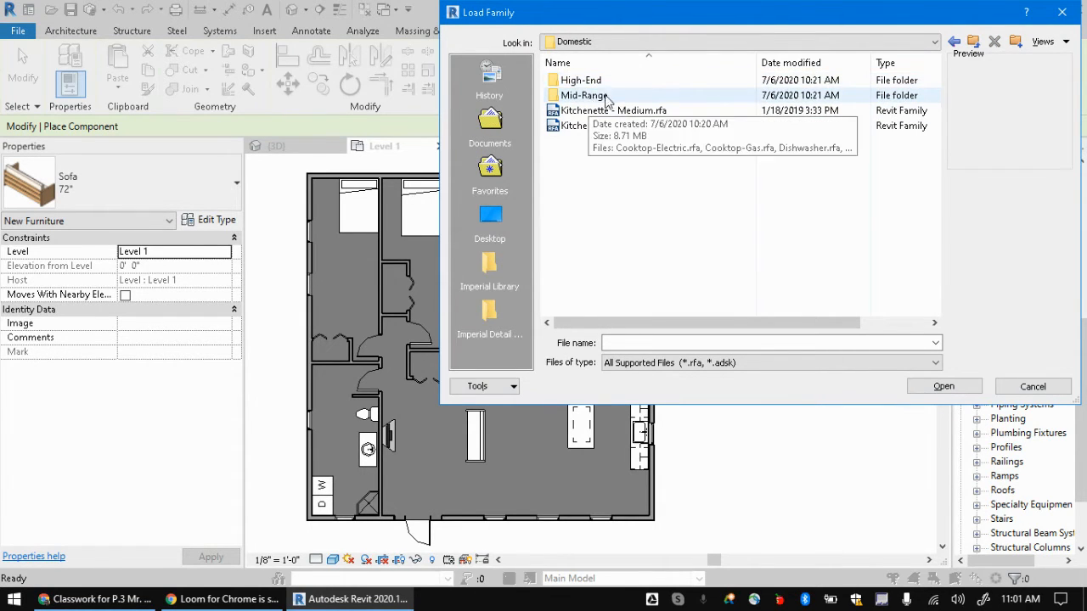
pyautogui.doubleClick(586, 95)
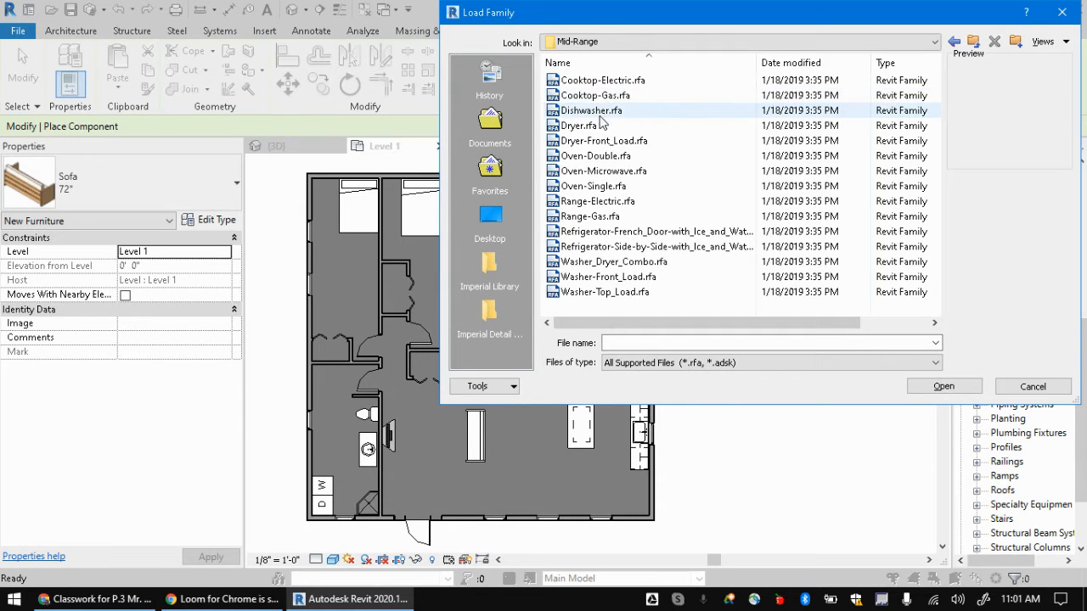
# - Compare the previews of Range-Gas and Range-Electric and load Range-Gas.rfa
pyautogui.click(613, 219)
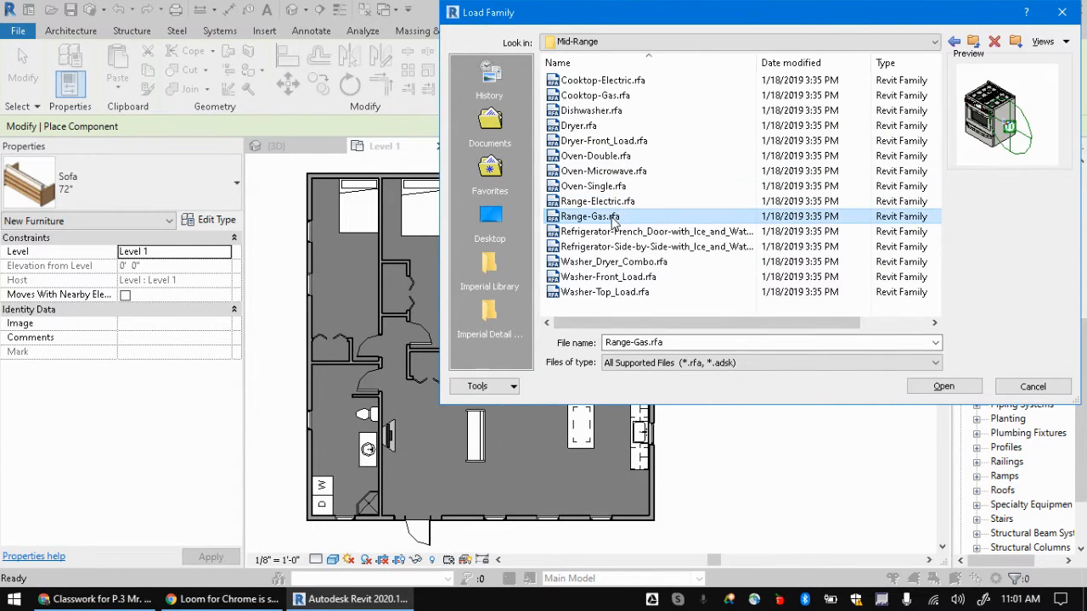
pyautogui.click(633, 203)
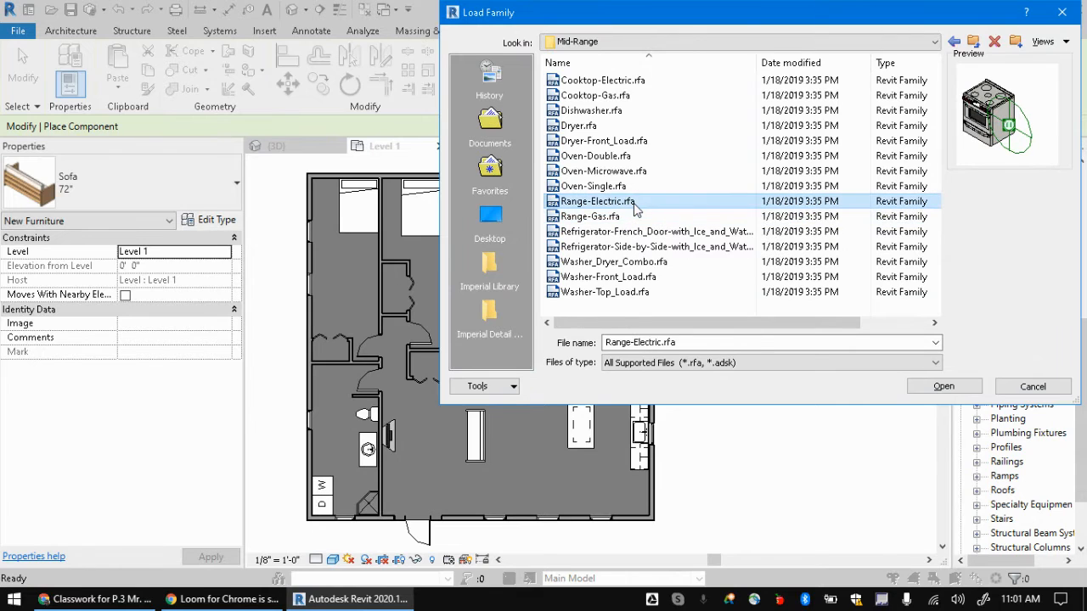
pyautogui.click(616, 219)
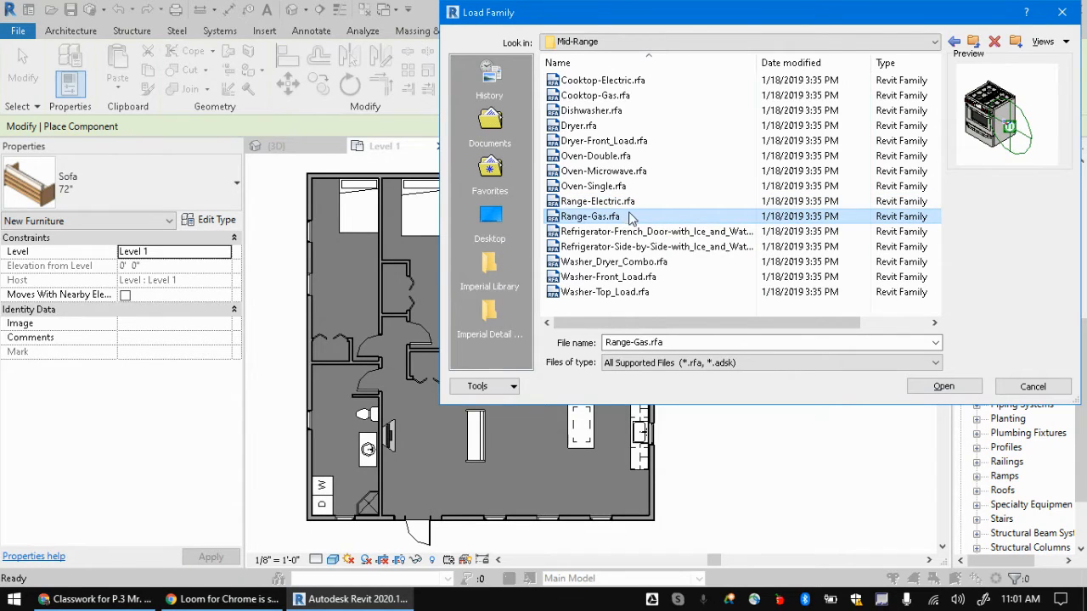
pyautogui.click(944, 386)
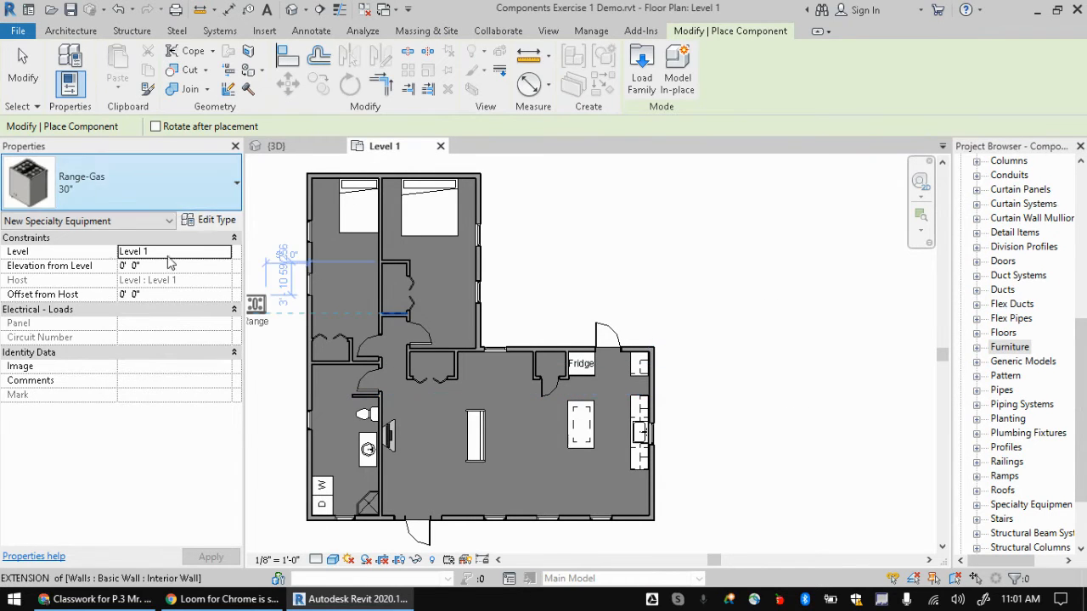
# - Rotate the 30" gas range and place one in the gap between the counters along the kitchen's east wall
pyautogui.scroll(5, 641, 403)
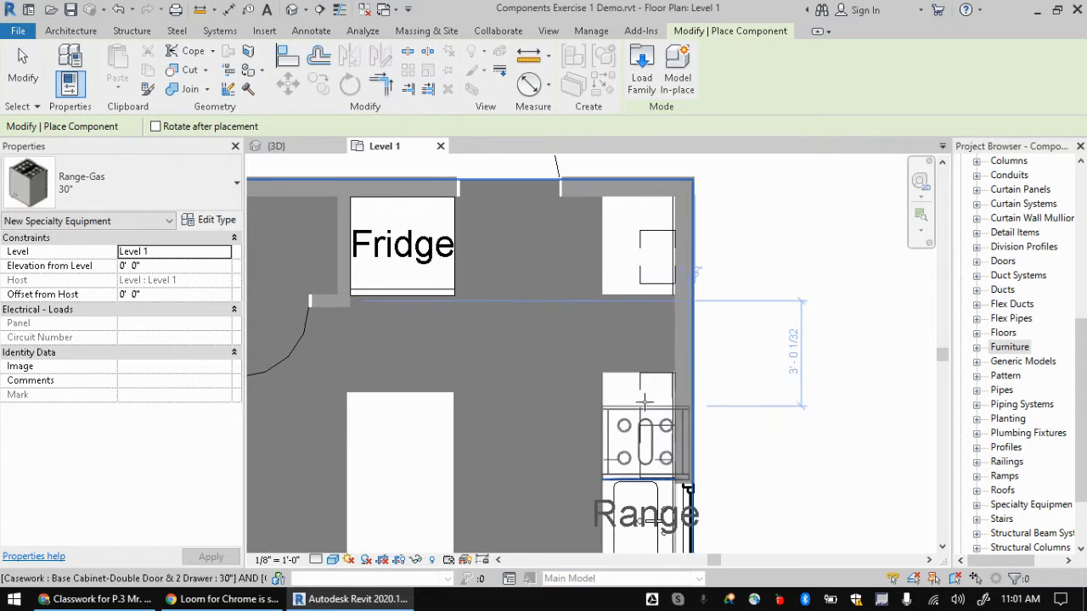
pyautogui.press('space')
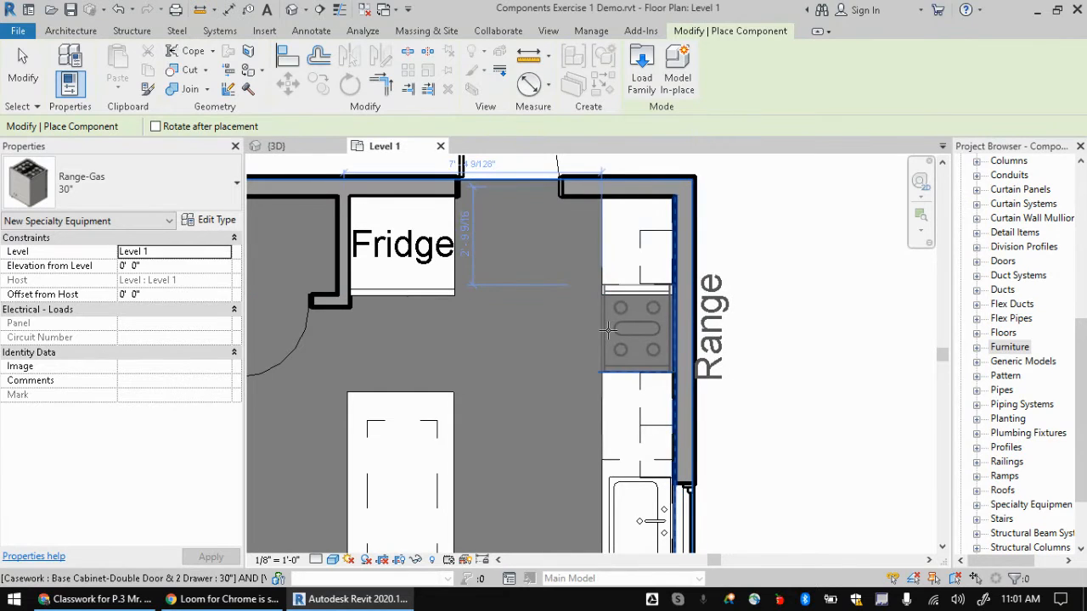
pyautogui.scroll(3, 609, 331)
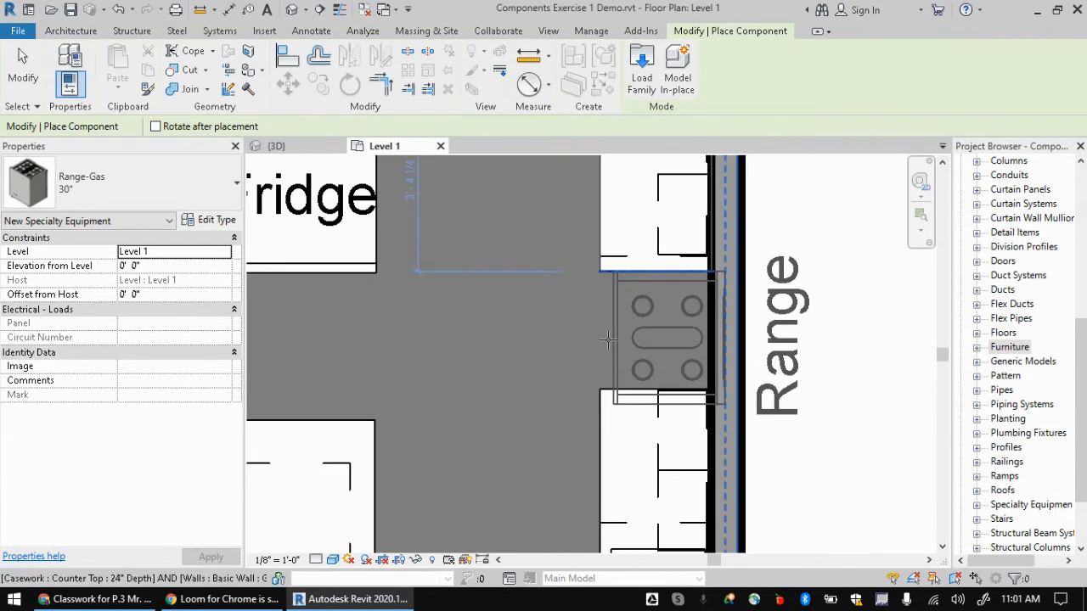
pyautogui.scroll(2, 603, 336)
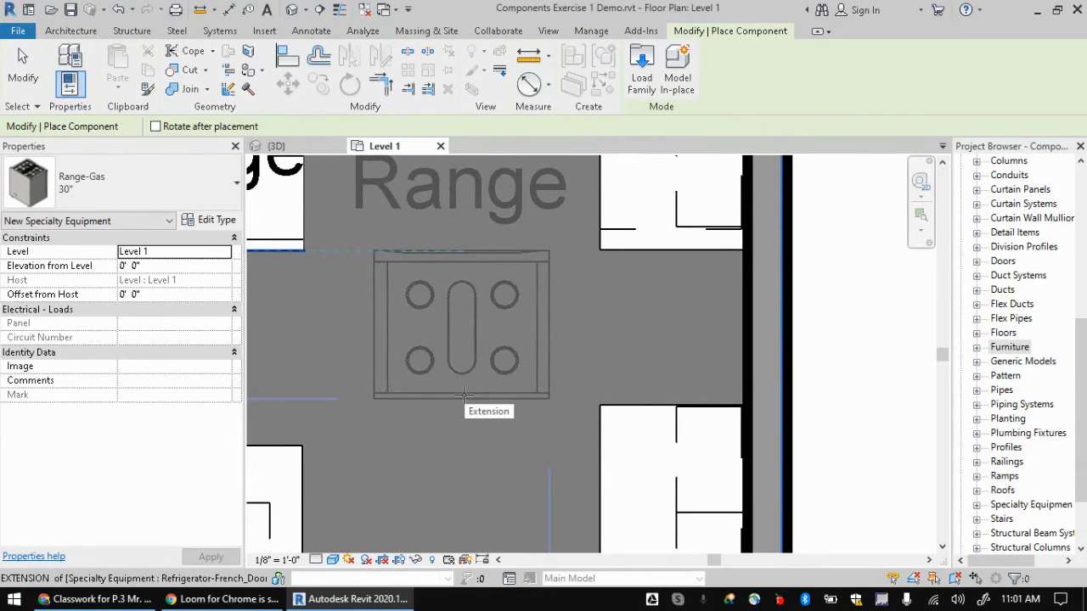
pyautogui.press('space')
pyautogui.press('space')
pyautogui.press('space')
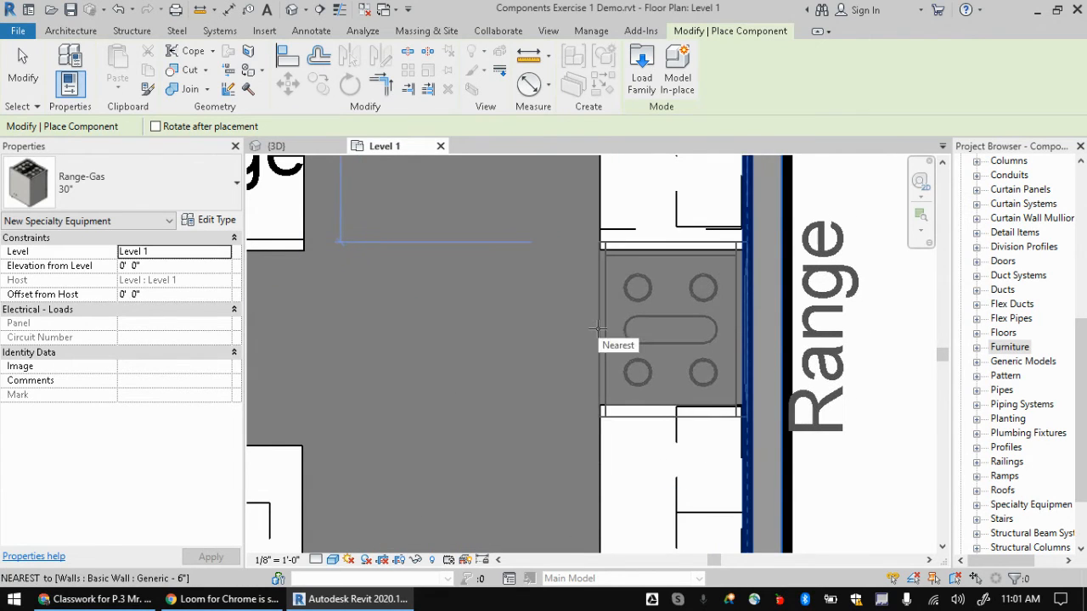
pyautogui.click(598, 328)
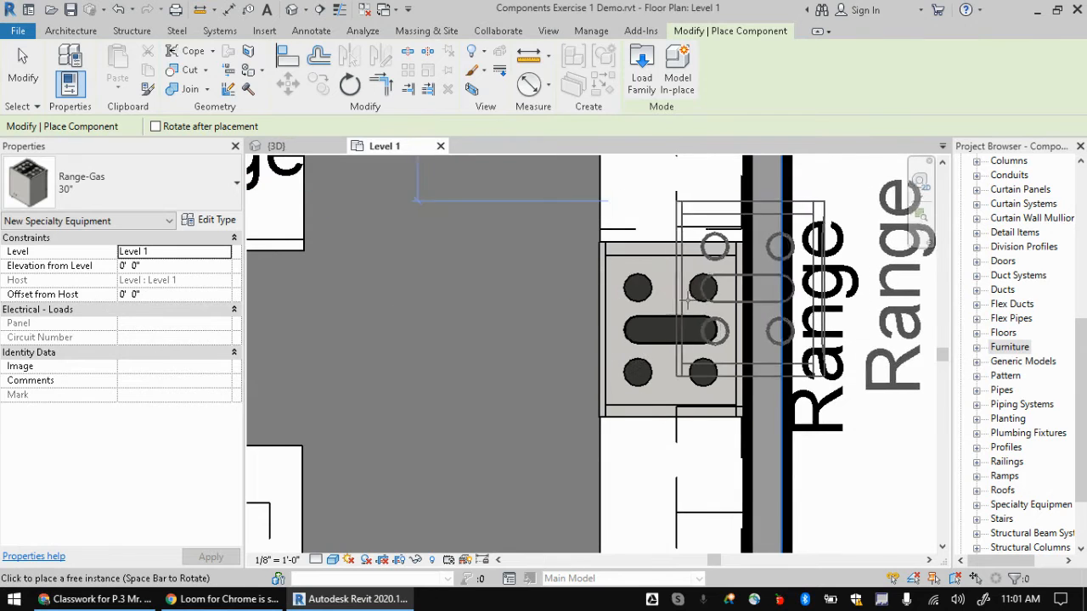
pyautogui.press('Escape')
pyautogui.press('Escape')
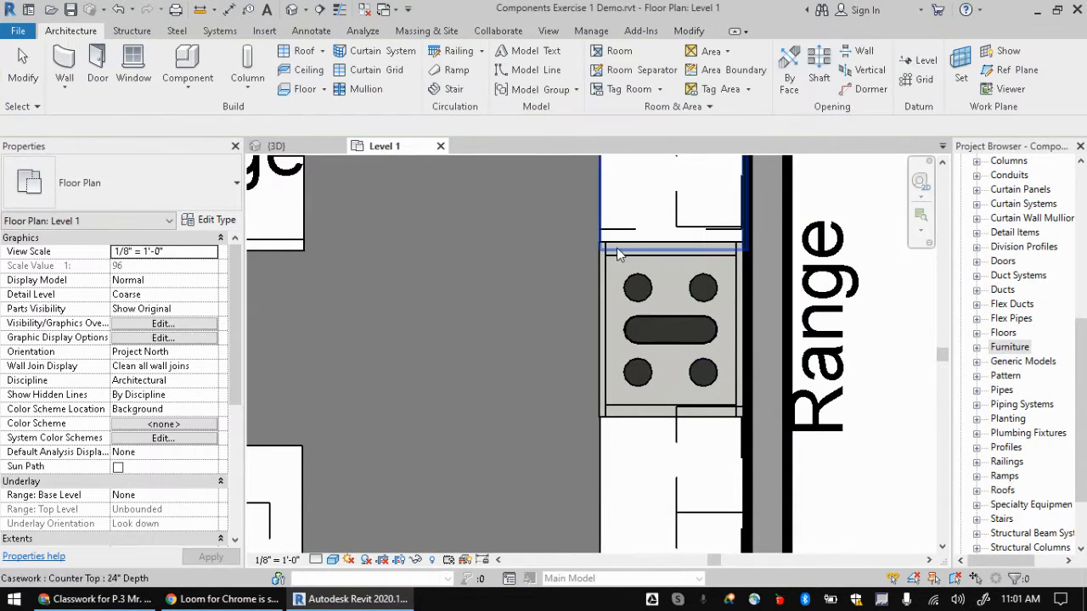
# - Inspect the placed gas range between the kitchen counters in the 3D view and return to the Level 1 floor plan
pyautogui.scroll(-5, 586, 306)
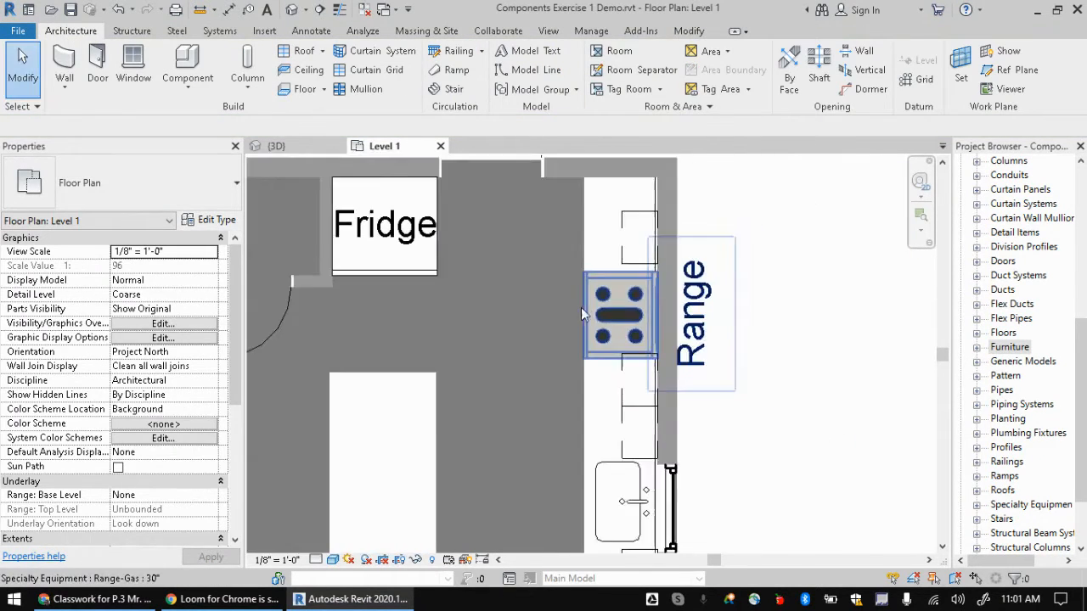
pyautogui.click(285, 151)
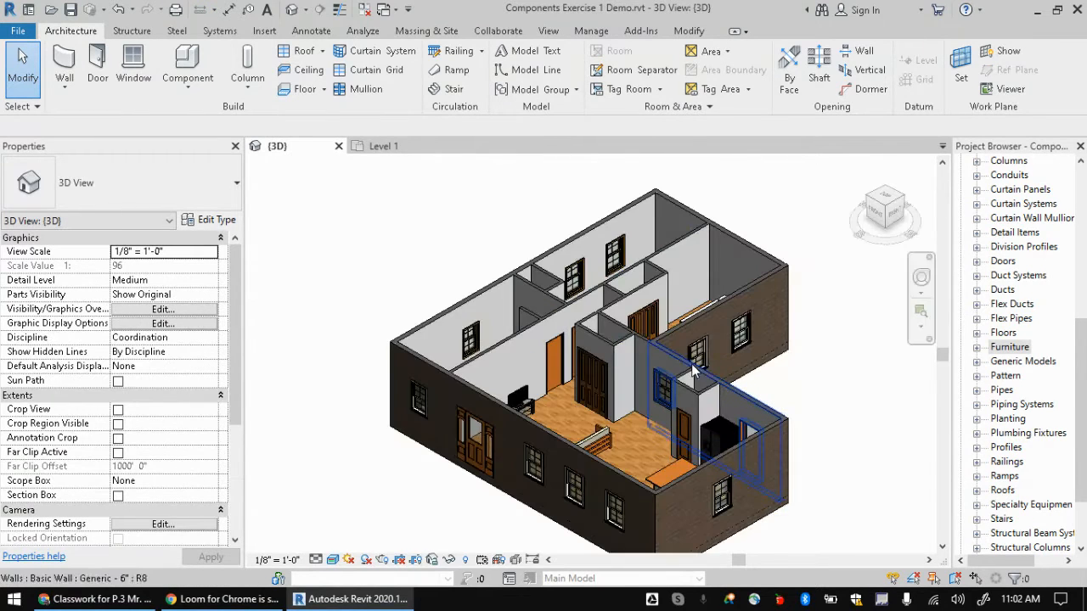
pyautogui.scroll(7, 984, 262)
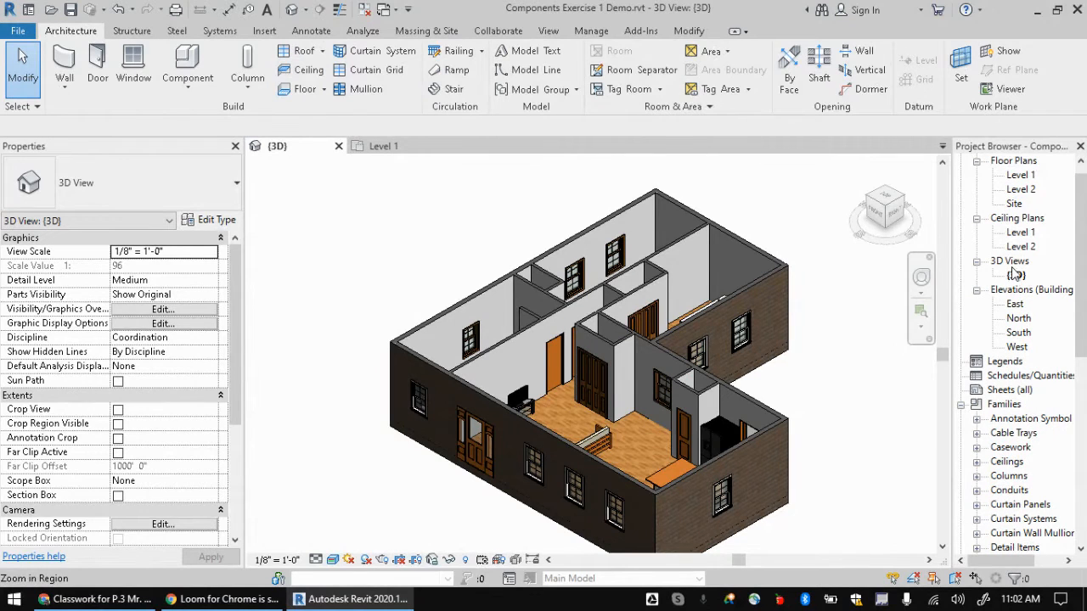
pyautogui.scroll(3, 628, 399)
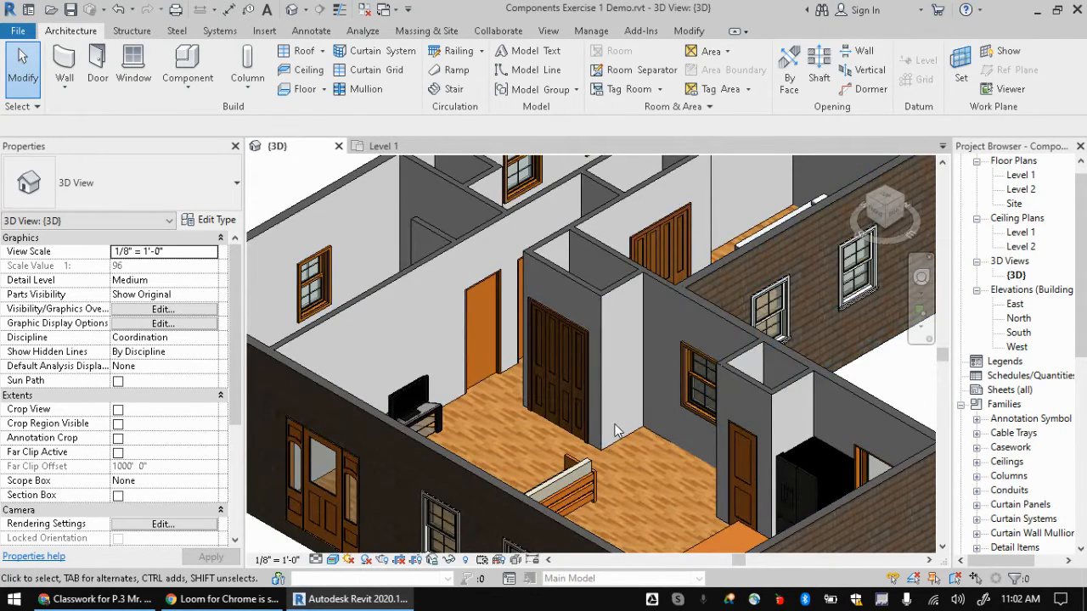
pyautogui.keyDown('shift'); pyautogui.moveTo(624, 426); pyautogui.dragTo(621, 363, button='middle'); pyautogui.keyUp('shift')
pyautogui.scroll(-3, 707, 323)
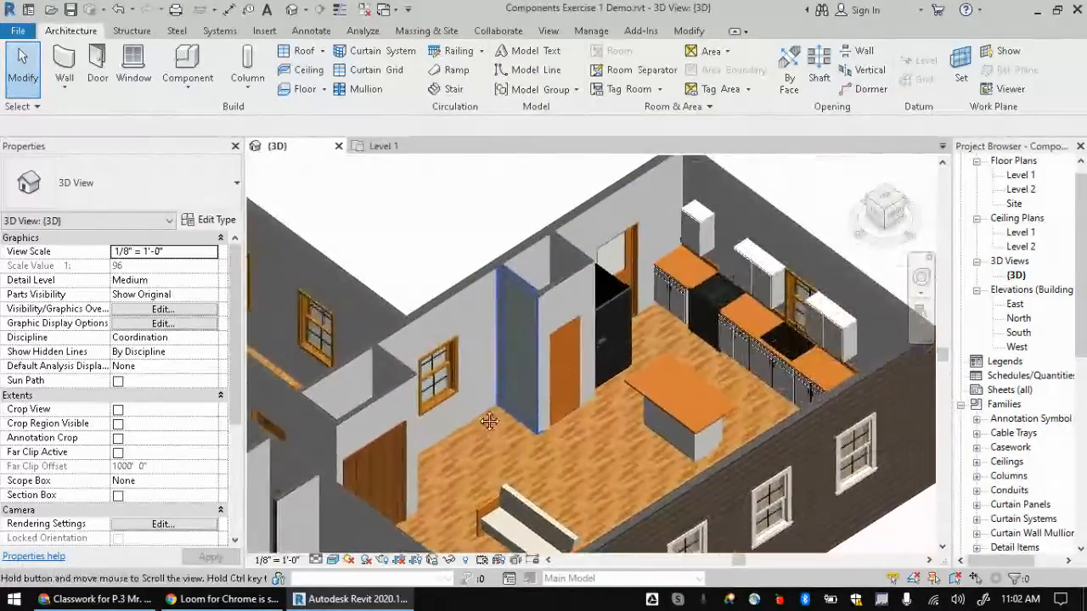
pyautogui.scroll(7, 687, 324)
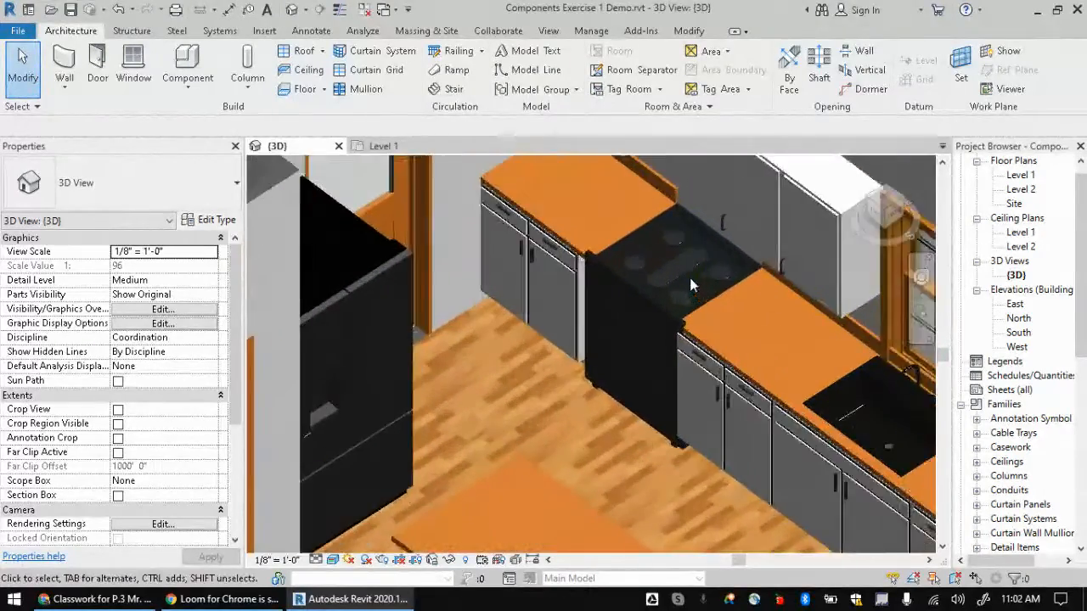
pyautogui.click(690, 278)
pyautogui.scroll(3, 680, 280)
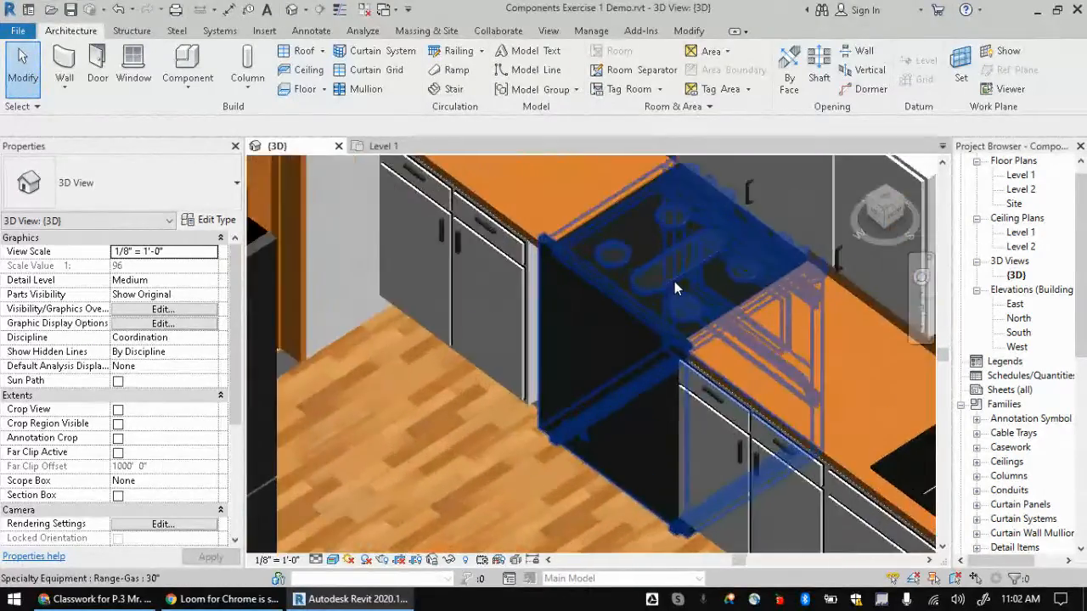
pyautogui.press('Escape')
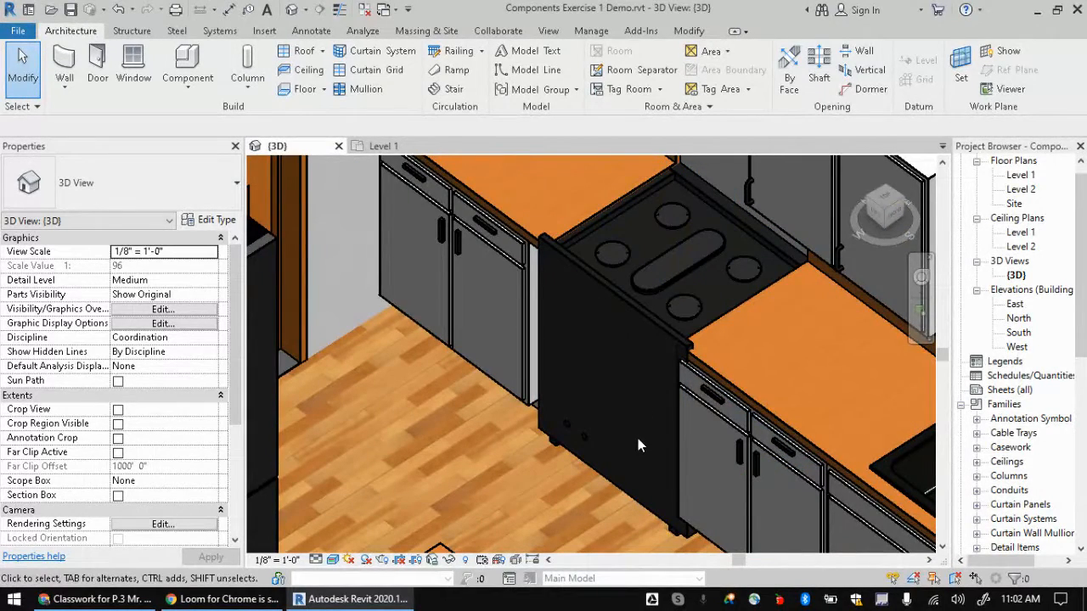
pyautogui.click(382, 146)
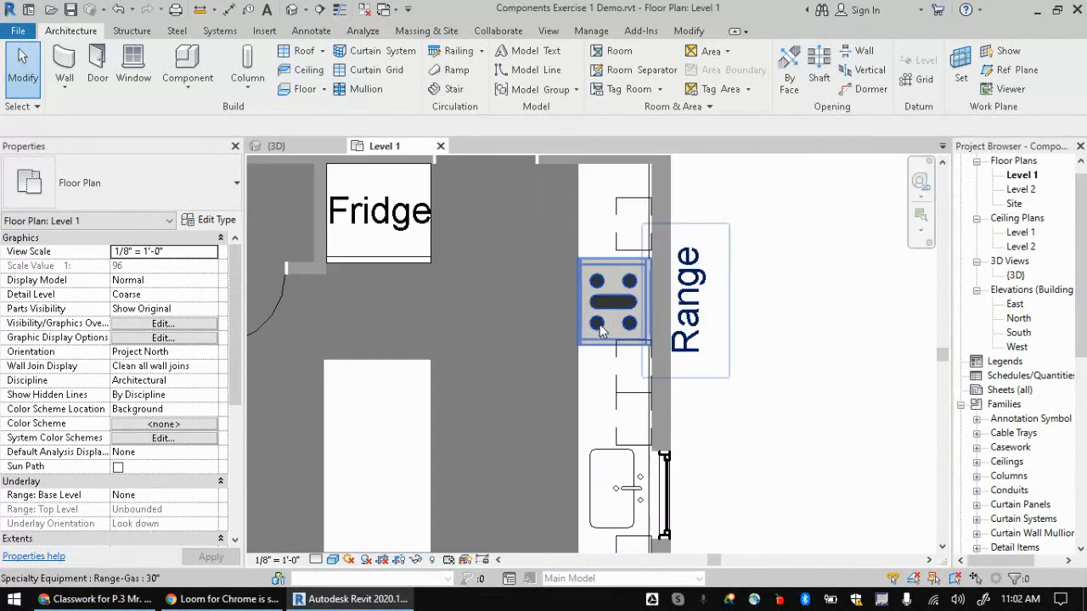
# - Rotate the 30" gas range 180 degrees so its back faces the east wall and move it back into the gap between the counters
pyautogui.scroll(2, 603, 323)
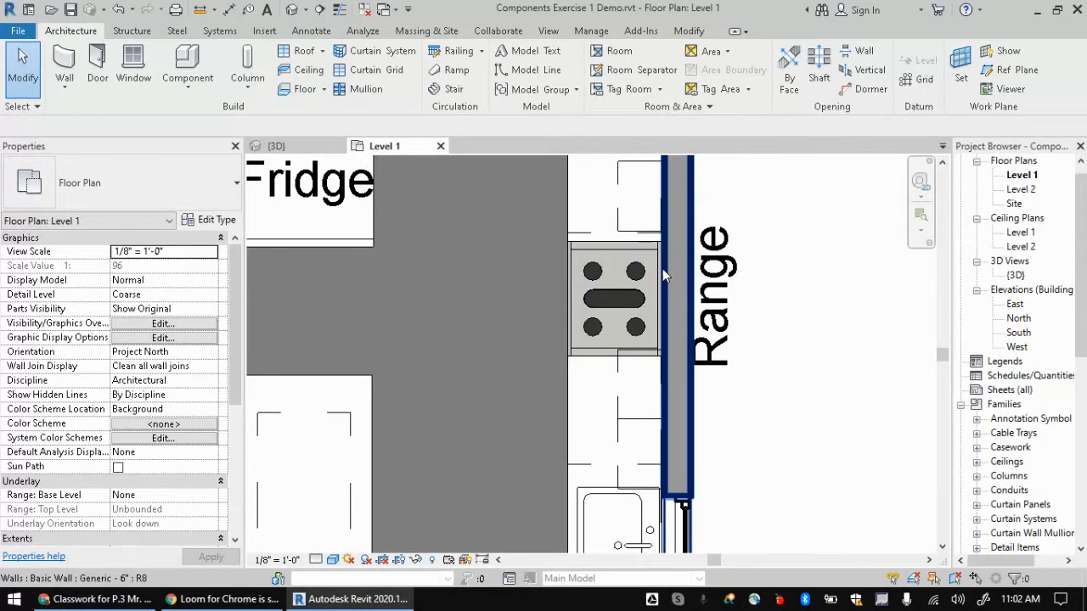
pyautogui.click(591, 295)
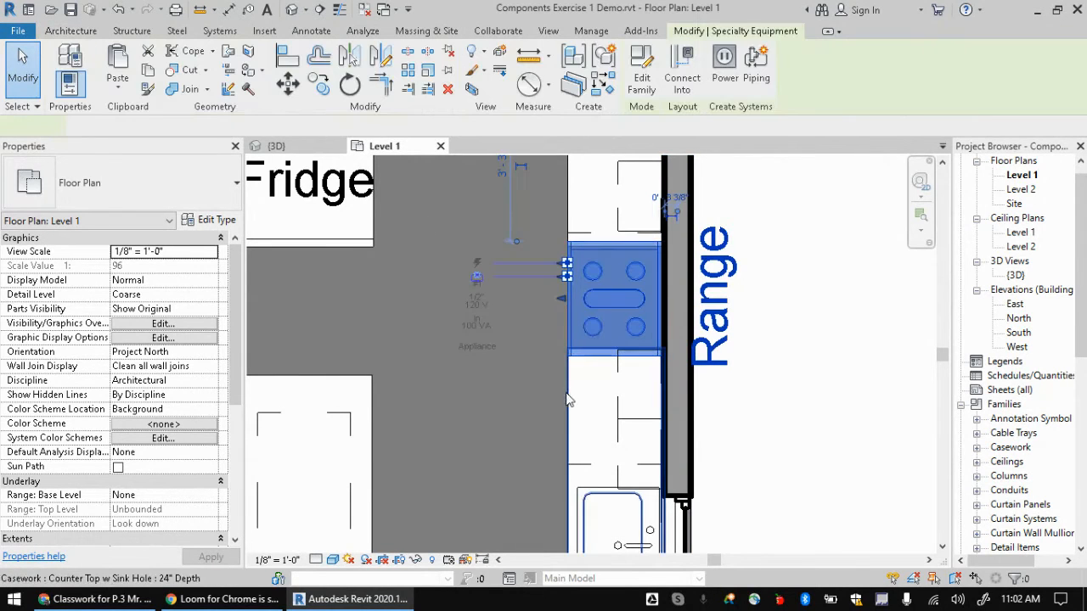
pyautogui.press('space')
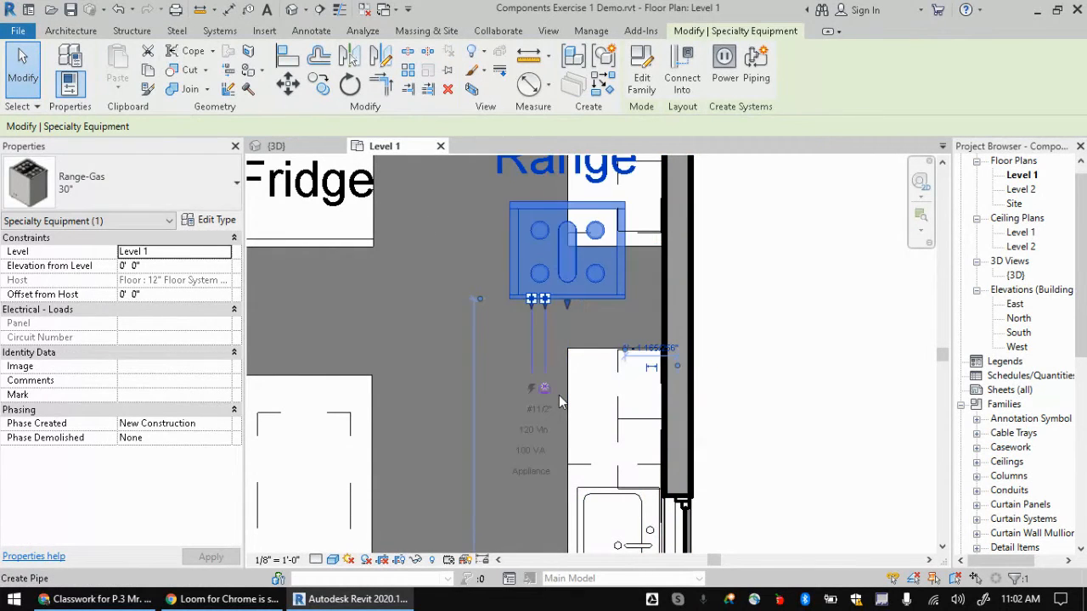
pyautogui.press('space')
pyautogui.moveTo(503, 285); pyautogui.dragTo(598, 280)
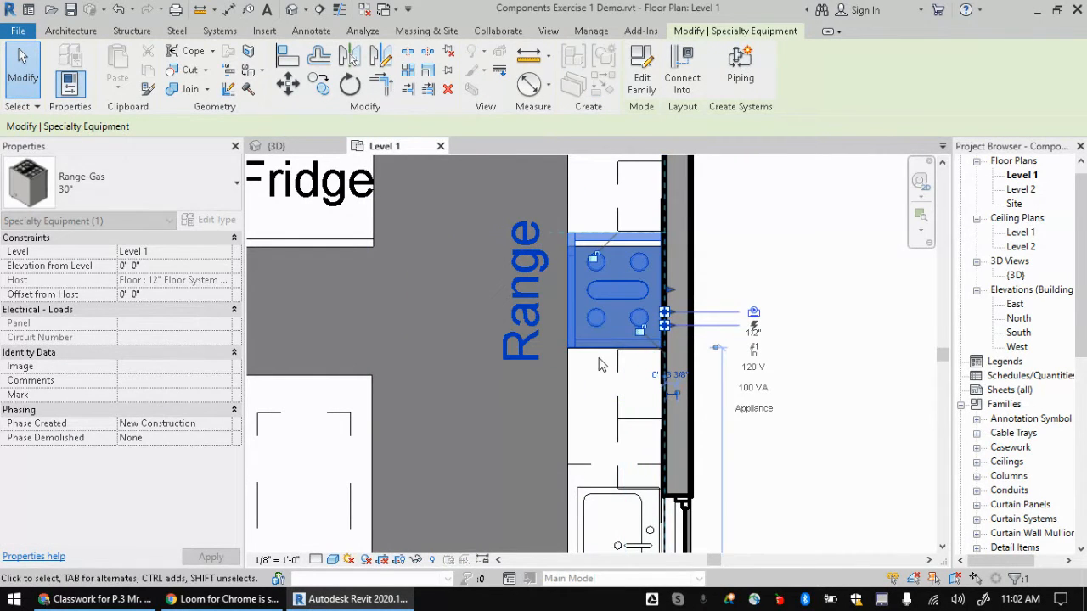
# - Nudge the gas range slightly south between the counters and check its fit in the 3D view before returning to the Level 1 plan
pyautogui.press('Down')
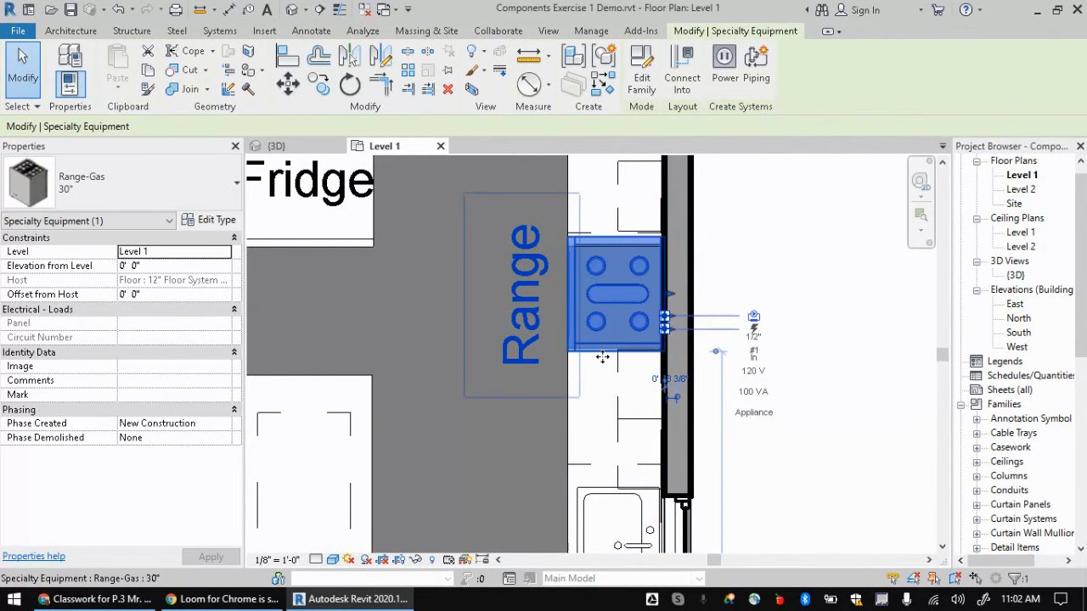
pyautogui.press('Right')
pyautogui.press('Down')
pyautogui.press('Left')
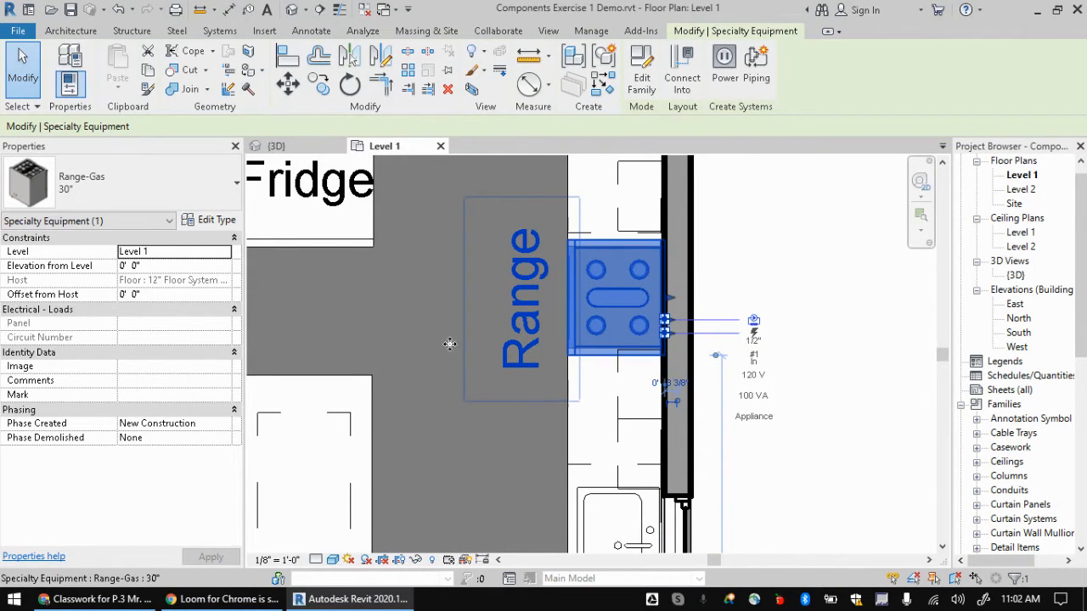
pyautogui.click(276, 146)
pyautogui.press('Escape')
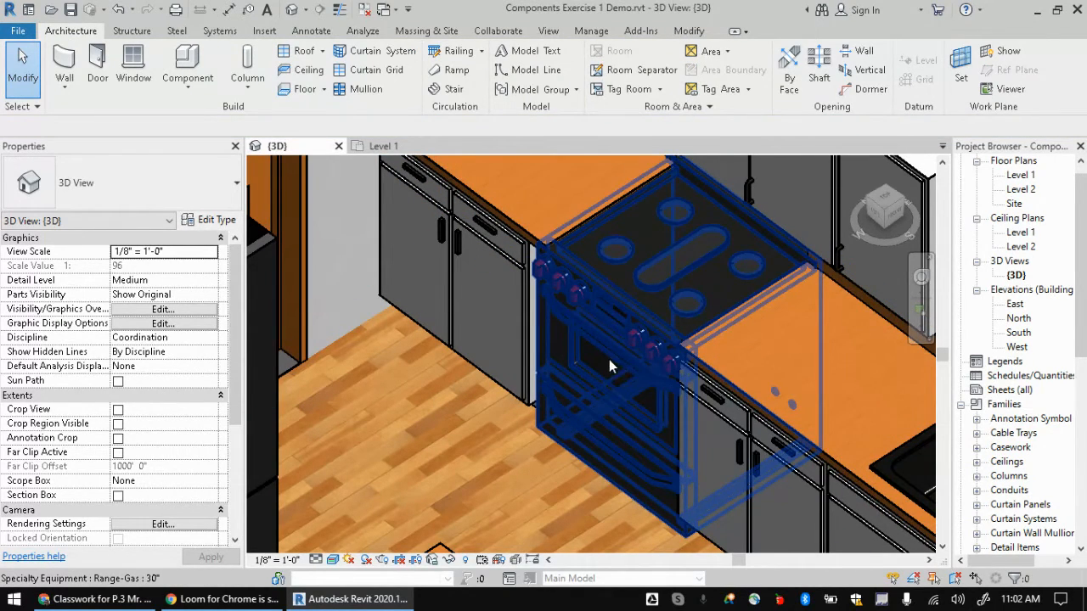
pyautogui.moveTo(607, 365); pyautogui.dragTo(393, 271, button='middle')
pyautogui.click(383, 146)
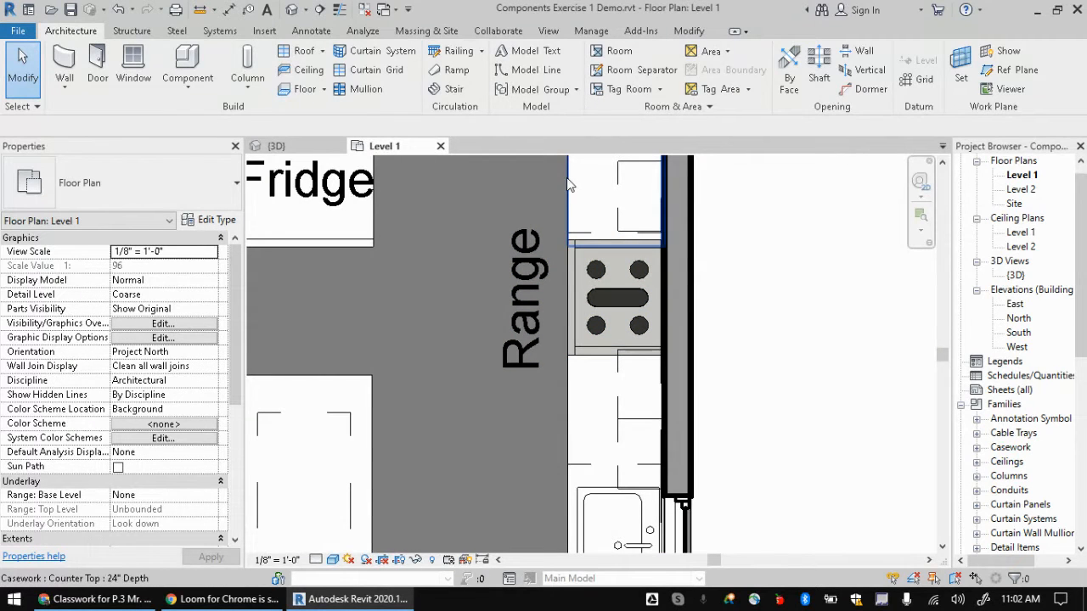
# - Shorten the counter top north of the gas range to a length of 2' 6" and nudge the range north against its end
pyautogui.click(604, 234)
pyautogui.moveTo(618, 245); pyautogui.dragTo(616, 238)
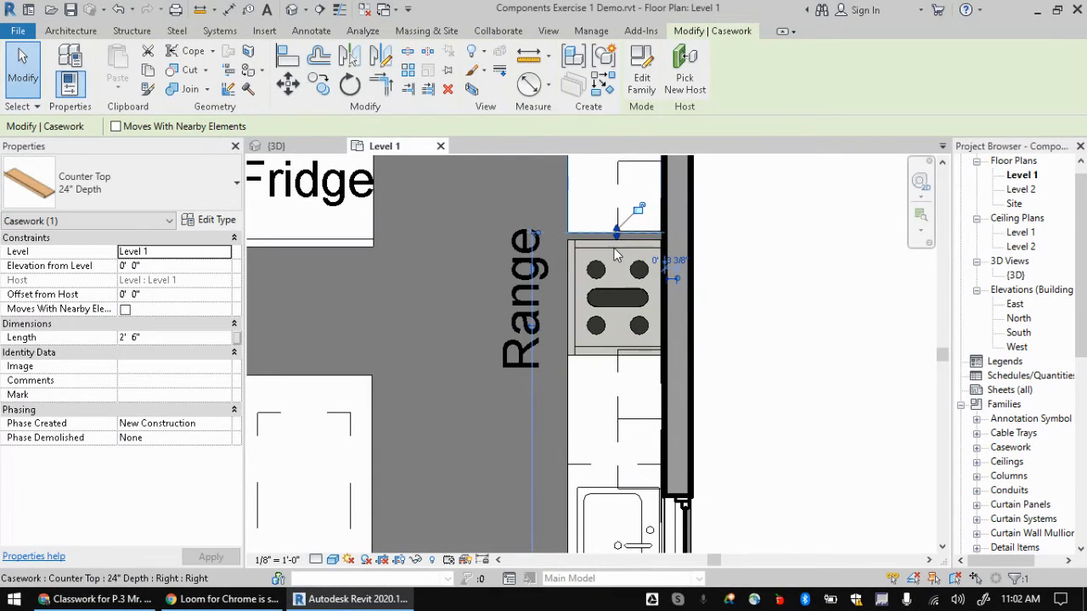
pyautogui.click(617, 245)
pyautogui.press('Up')
pyautogui.press('Up')
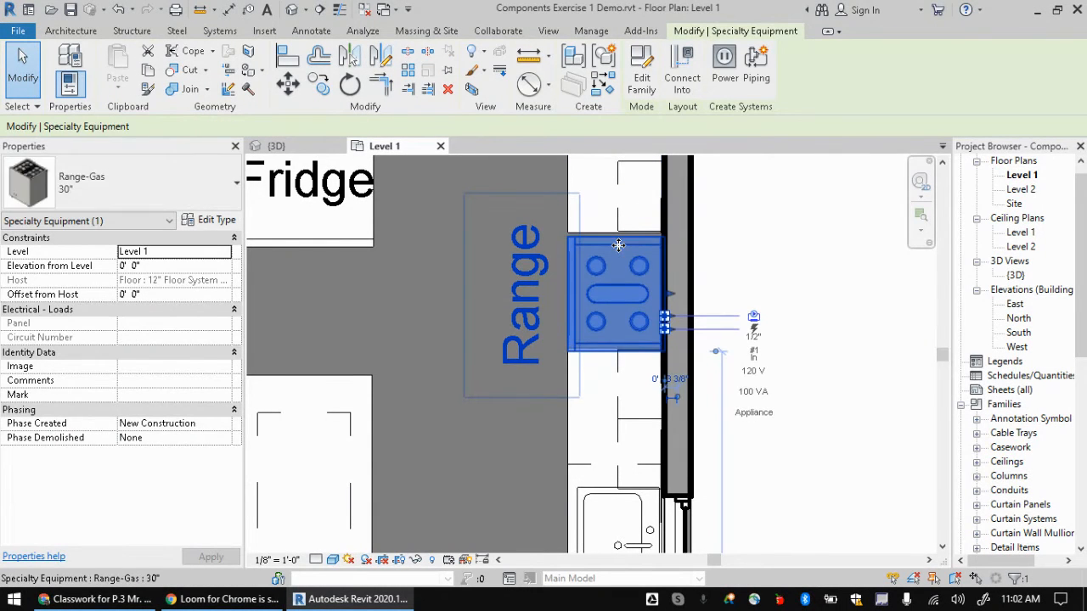
pyautogui.click(752, 262)
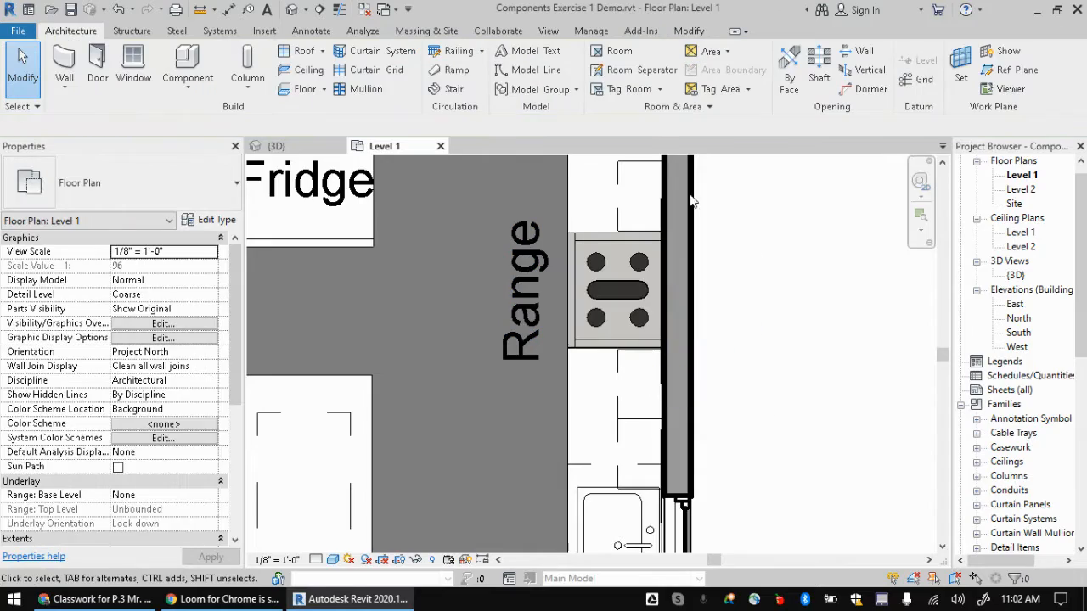
# - Examine the gas range's fit and the whole furnished house from several angles in the 3D view
pyautogui.click(274, 146)
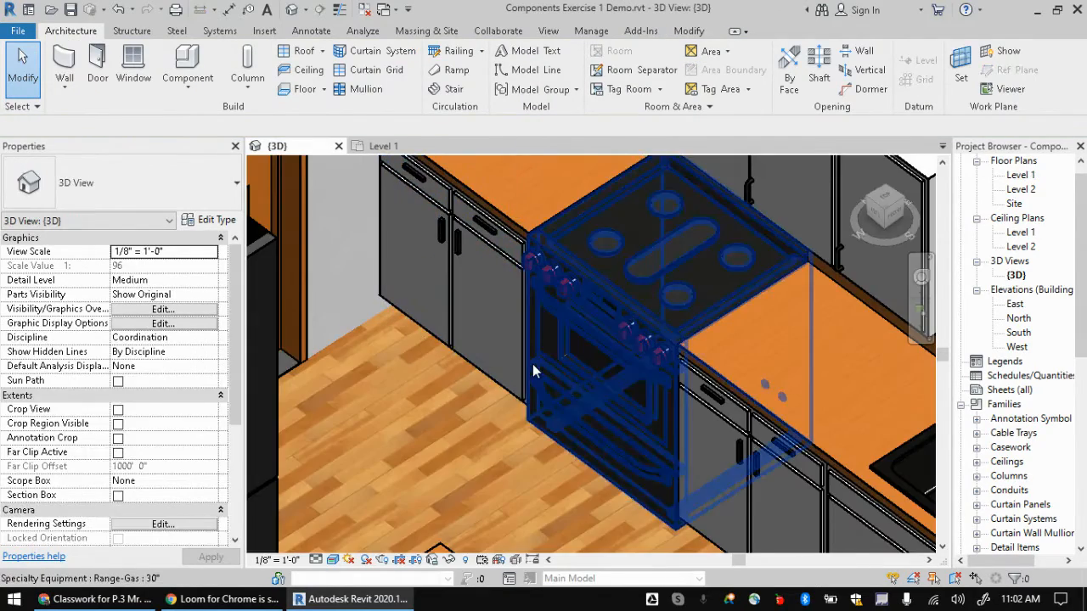
pyautogui.scroll(-2, 531, 362)
pyautogui.scroll(-4, 531, 362)
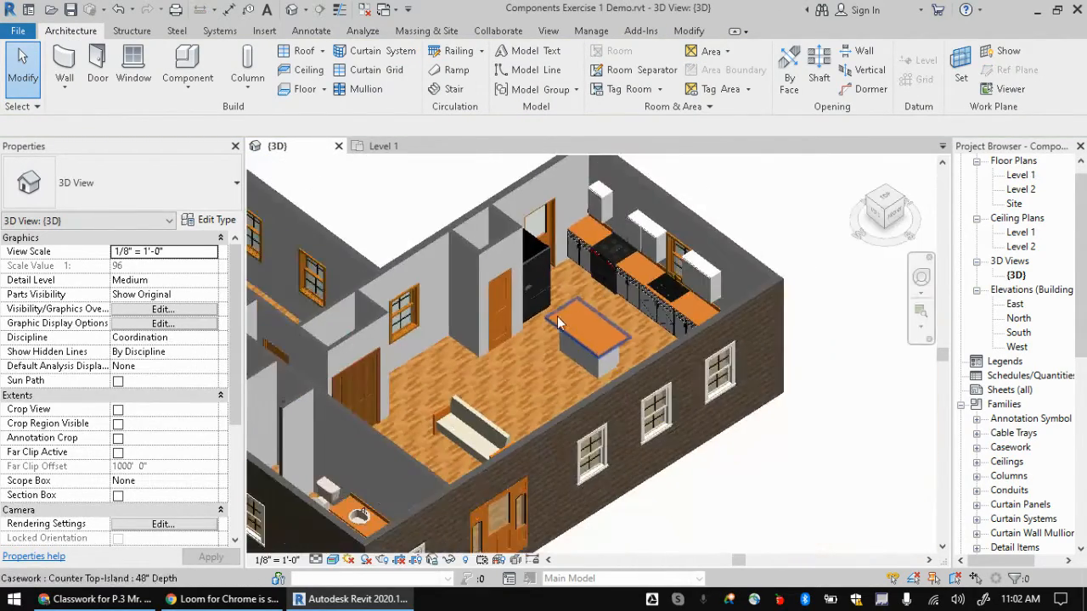
pyautogui.moveTo(558, 322); pyautogui.dragTo(678, 311, button='middle')
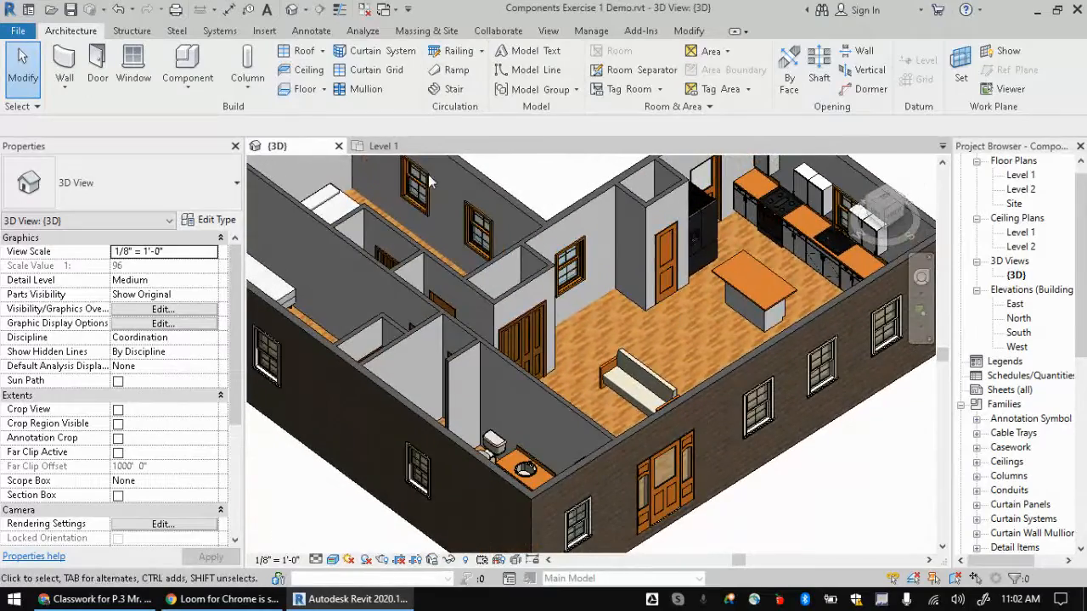
pyautogui.rightClick(677, 295)
pyautogui.click(704, 308)
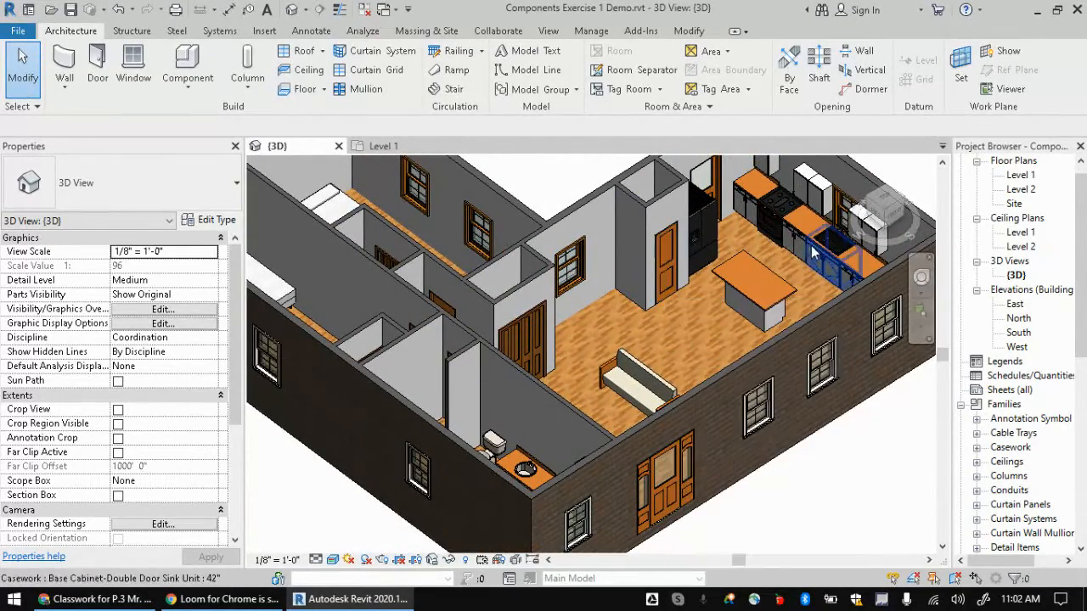
pyautogui.click(883, 212)
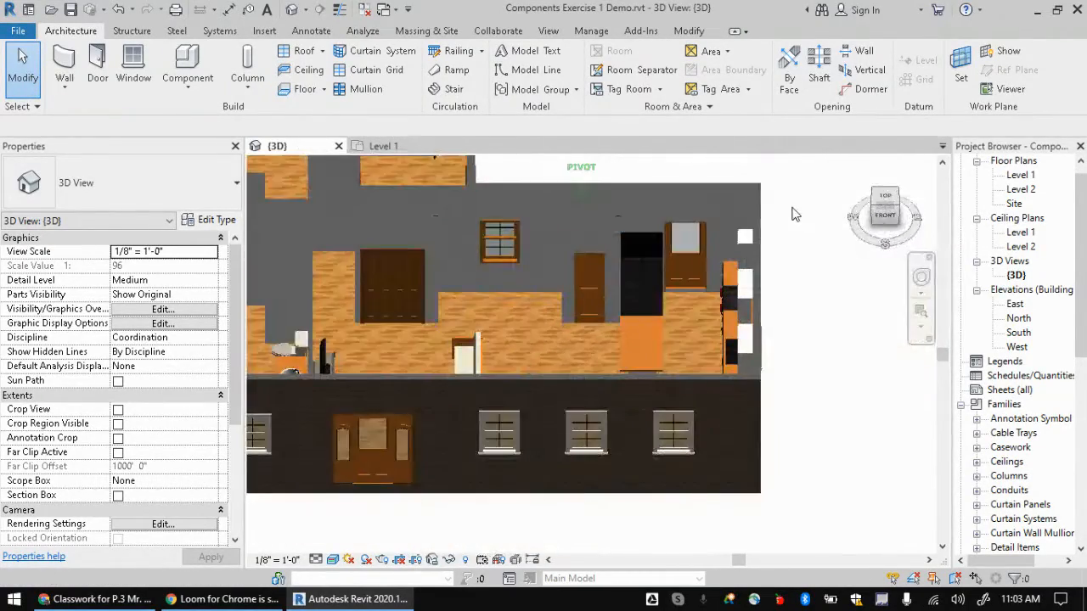
pyautogui.moveTo(884, 216); pyautogui.dragTo(879, 234)
pyautogui.moveTo(689, 297); pyautogui.dragTo(632, 376, button='middle')
pyautogui.scroll(-5, 632, 376)
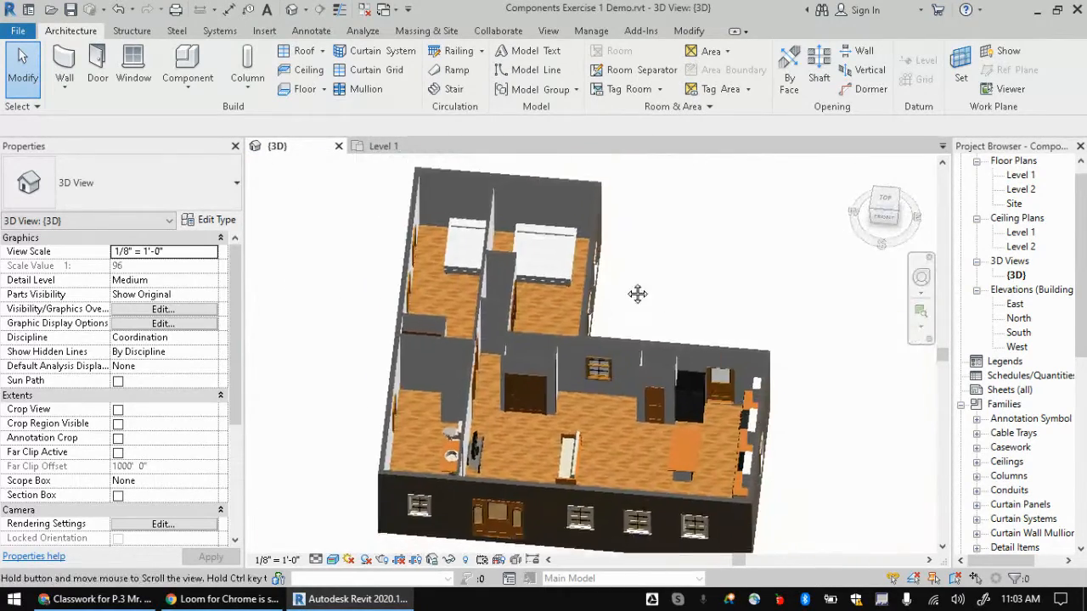
pyautogui.click(883, 204)
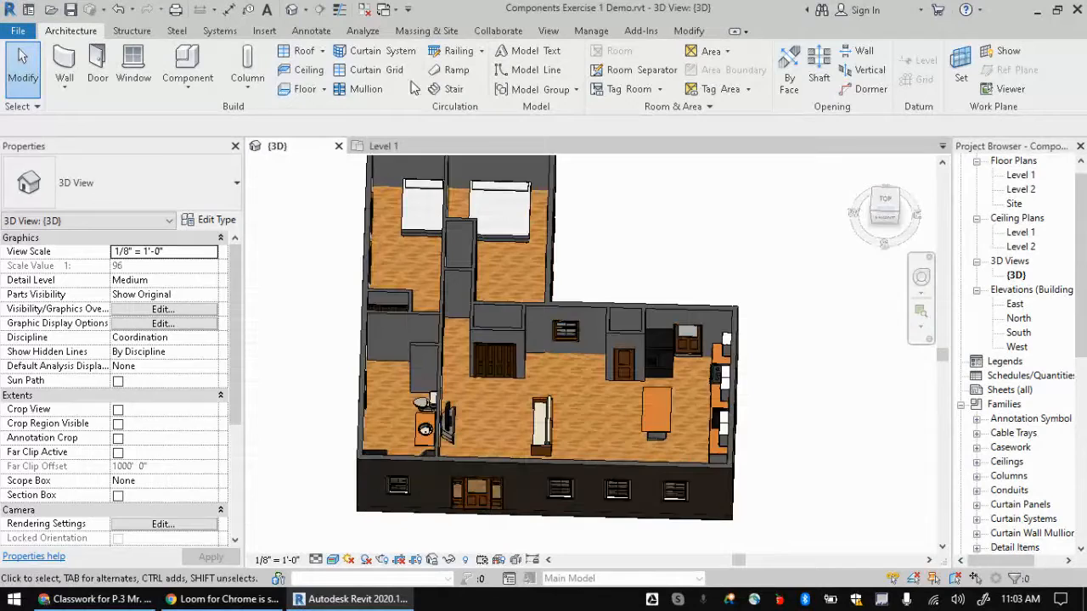
# - Return to the Level 1 floor plan and capture a rectangular screenshot of the entire plan with all components in place
pyautogui.click(383, 146)
pyautogui.scroll(-5, 455, 350)
pyautogui.moveTo(455, 350); pyautogui.dragTo(630, 343, button='middle')
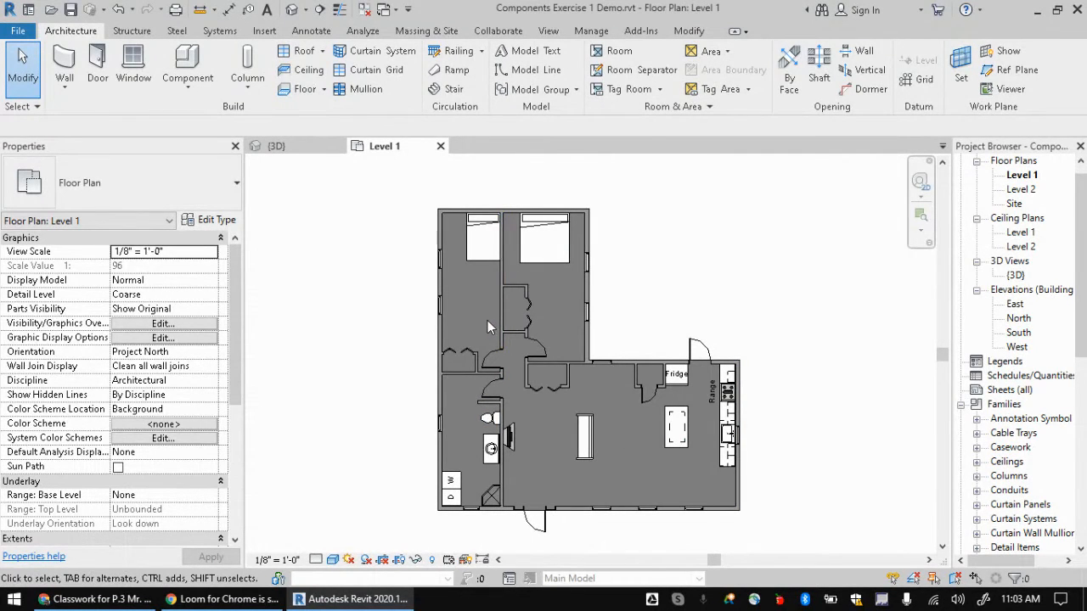
pyautogui.press('super+shift+s')
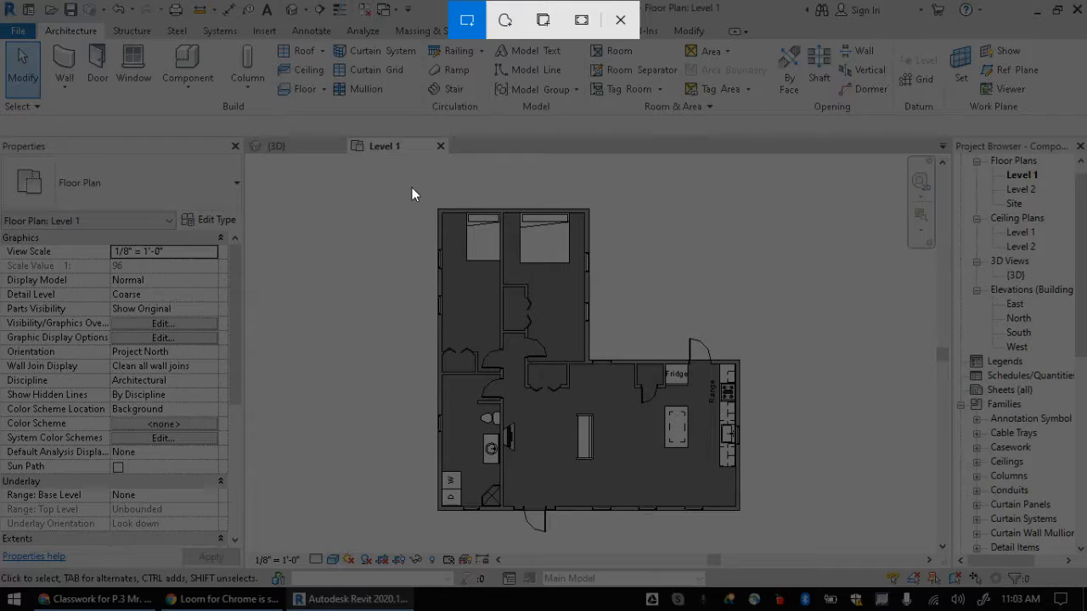
pyautogui.moveTo(373, 184)
pyautogui.mouseDown()
pyautogui.moveTo(634, 333)
pyautogui.moveTo(821, 493)
pyautogui.moveTo(825, 548)
pyautogui.mouseUp()
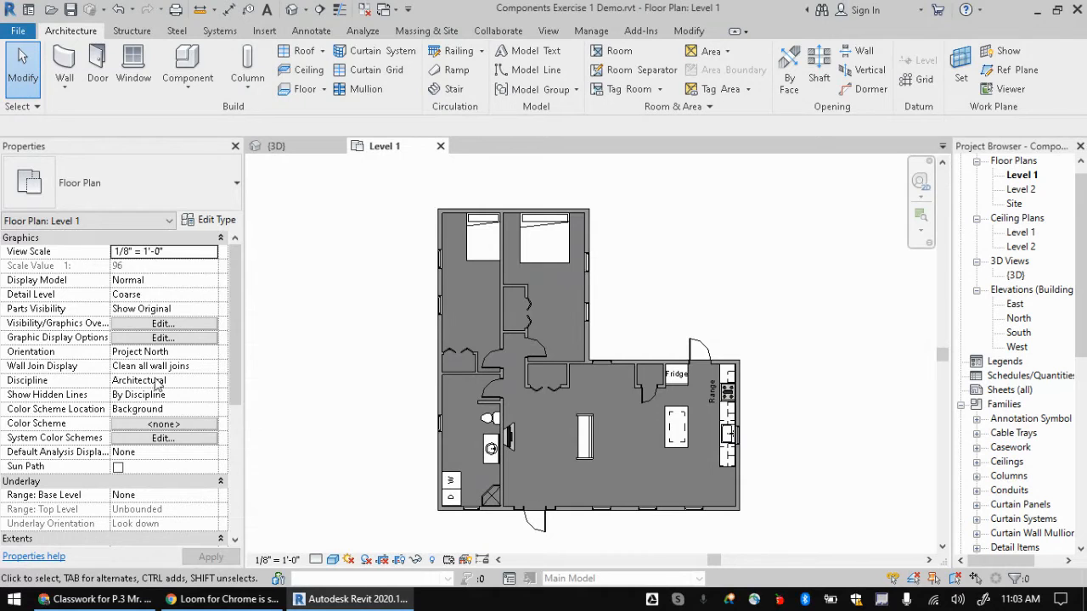
# - Switch to the Google Classroom assignment in Chrome and review the screenshot submission instructions and the optional tasks for finishing early
pyautogui.click(93, 599)
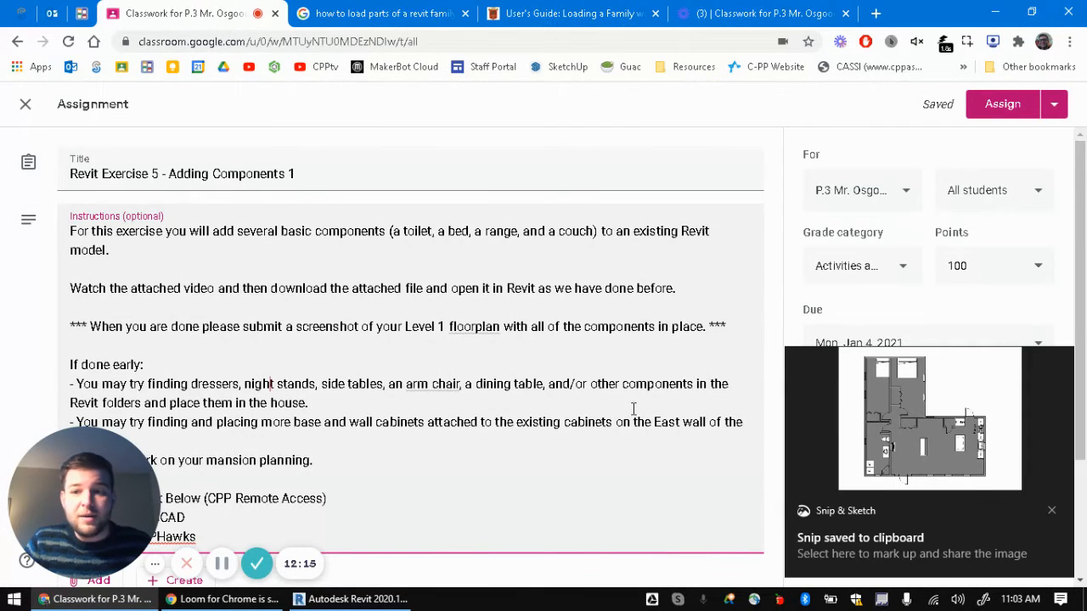
pyautogui.click(1050, 510)
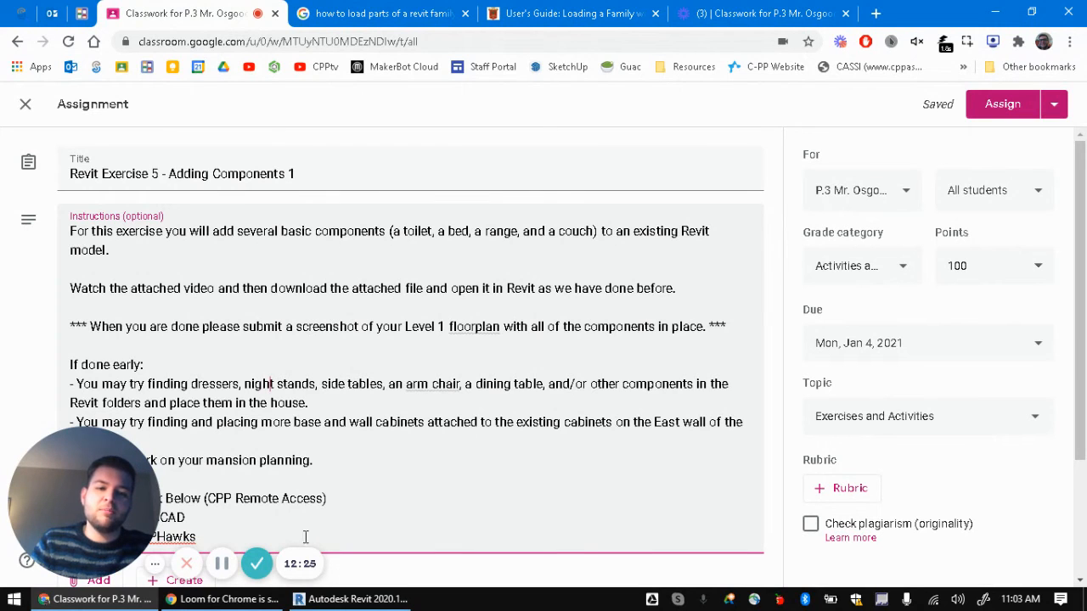
pyautogui.scroll(-2, 308, 421)
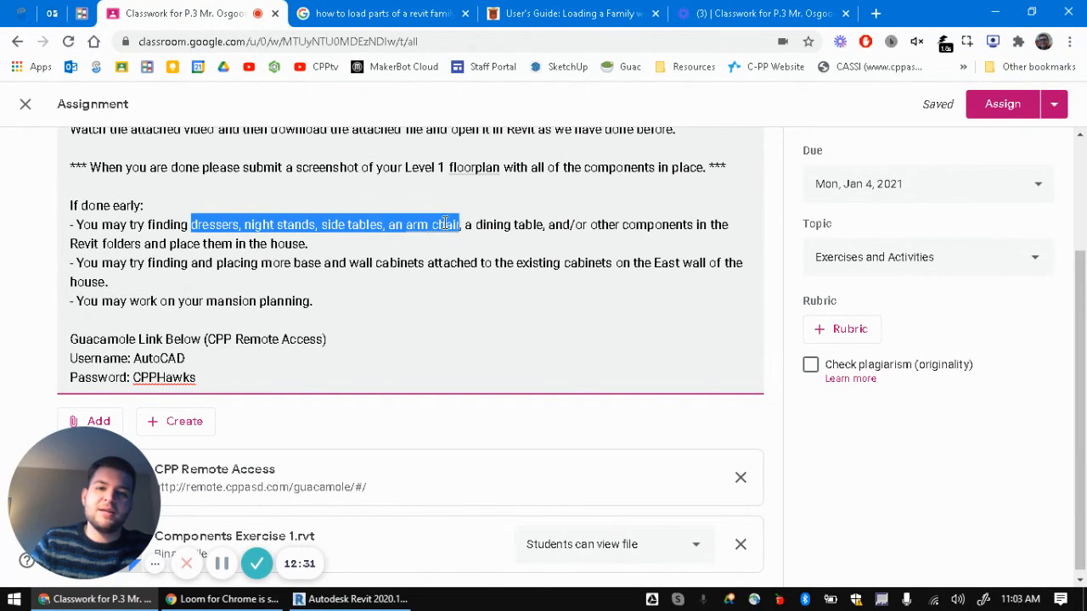
pyautogui.click(635, 227)
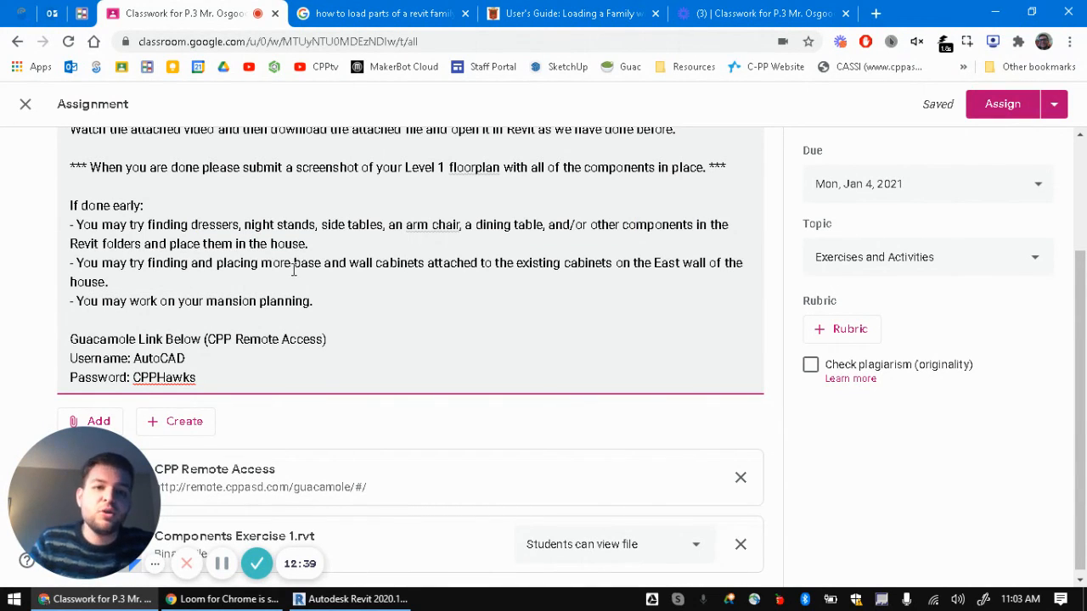
pyautogui.moveTo(317, 264); pyautogui.dragTo(412, 264)
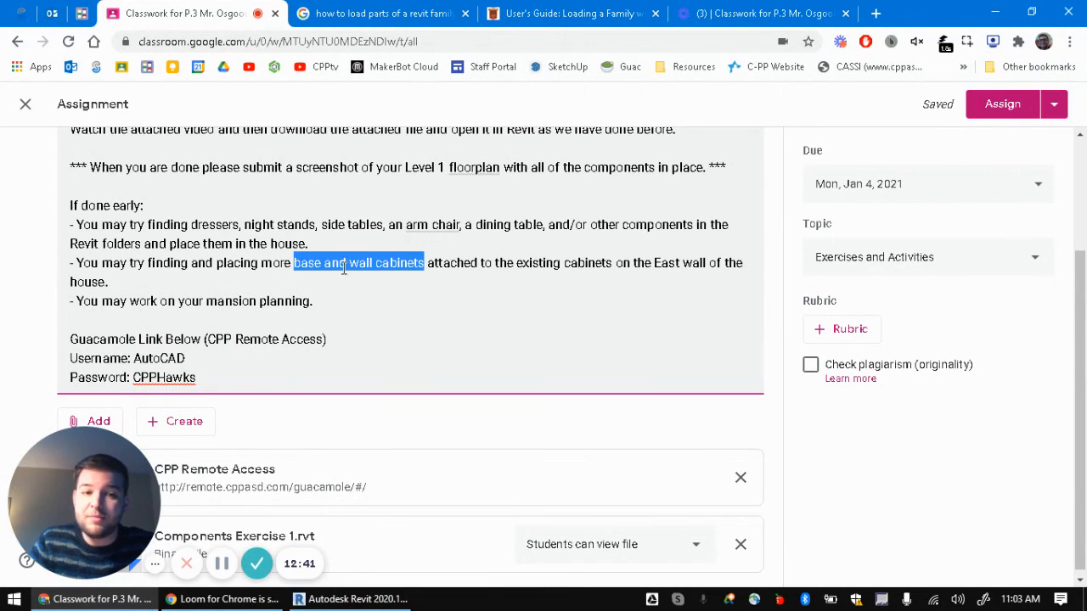
pyautogui.click(303, 285)
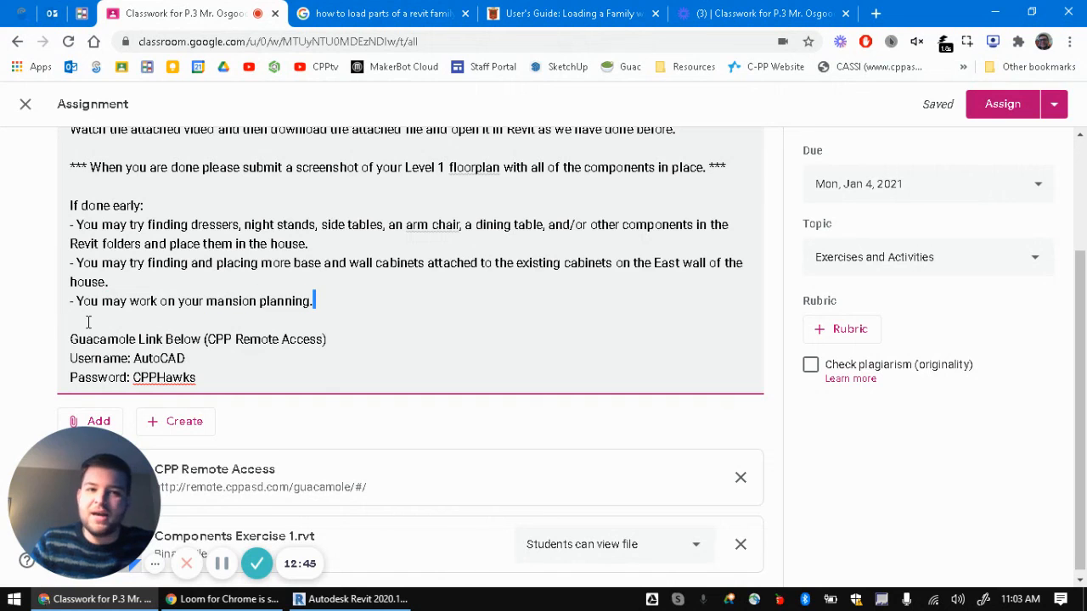
pyautogui.tripleClick(44, 302)
pyautogui.click(452, 206)
pyautogui.scroll(2, 403, 266)
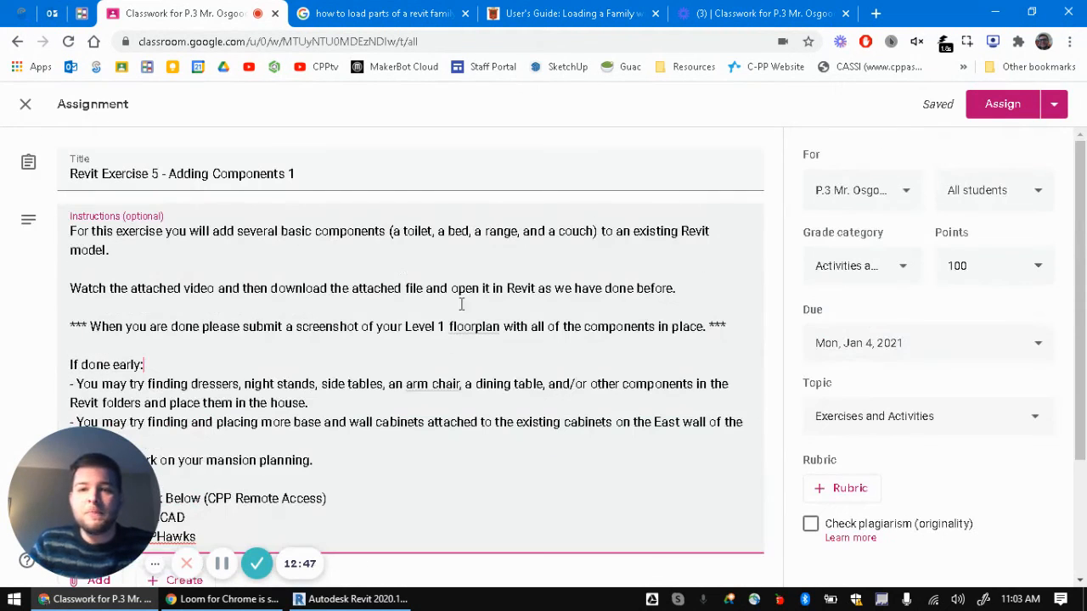